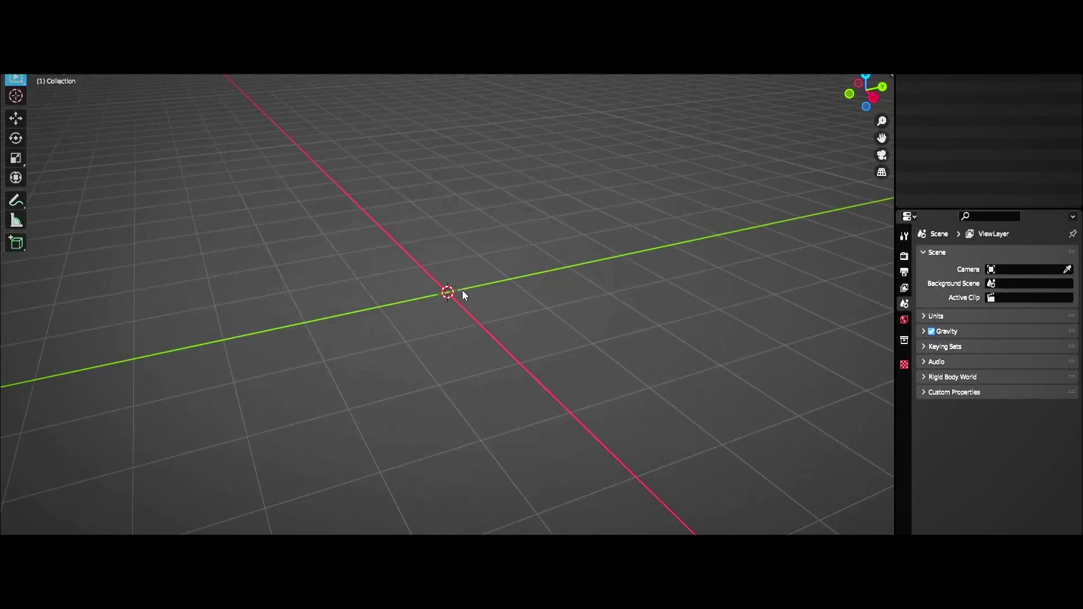
Add a cylinder, raise it above the floor along Z, and switch to front view
key(shift+a)
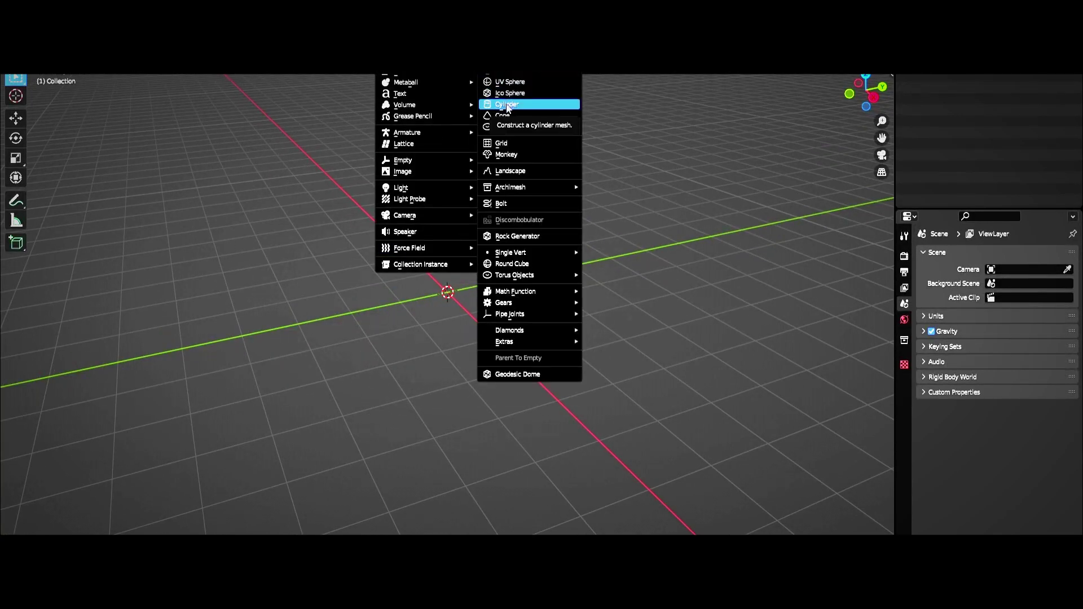
click(506, 105)
key(g)
key(z)
click(522, 233)
key(KP_1)
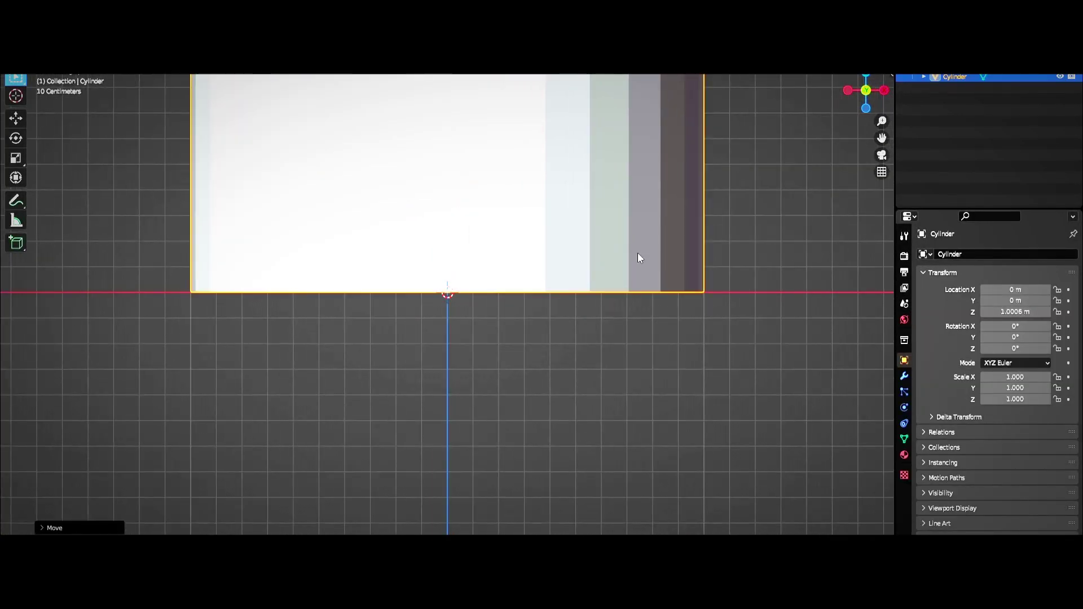
In Edit Mode, shrink the cylinder's bottom face into a narrow base
key(Tab)
middle_drag(638, 252, 564, 339)
click(447, 293)
key(s)
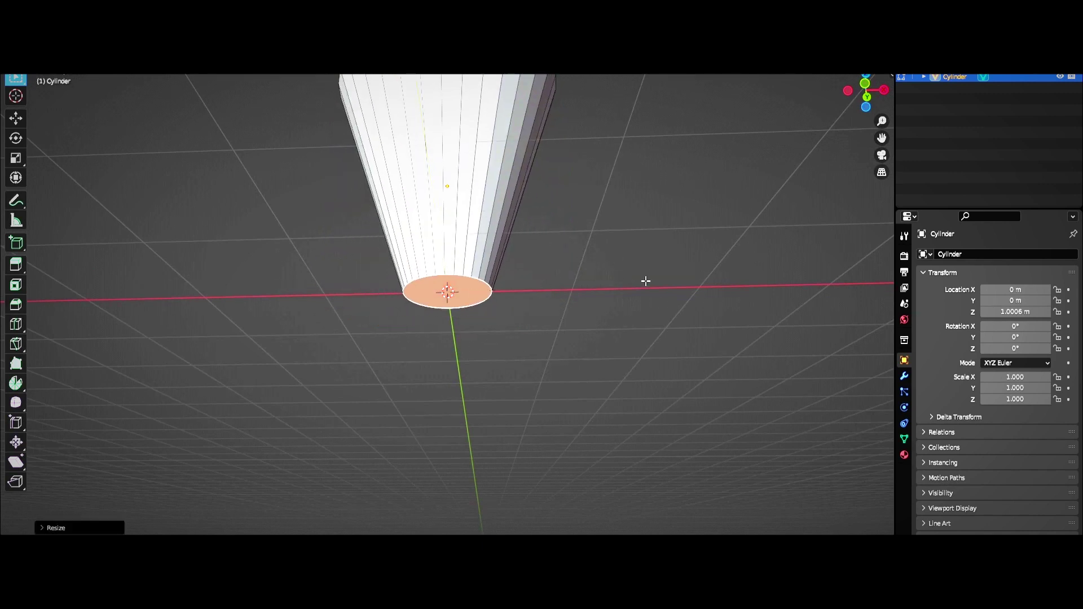
click(556, 237)
Add several loop cuts along the cylinder and widen the lower edge loop
key(ctrl+r)
scroll(518, 274, up, 4)
click(518, 274)
scroll(558, 372, up, 3)
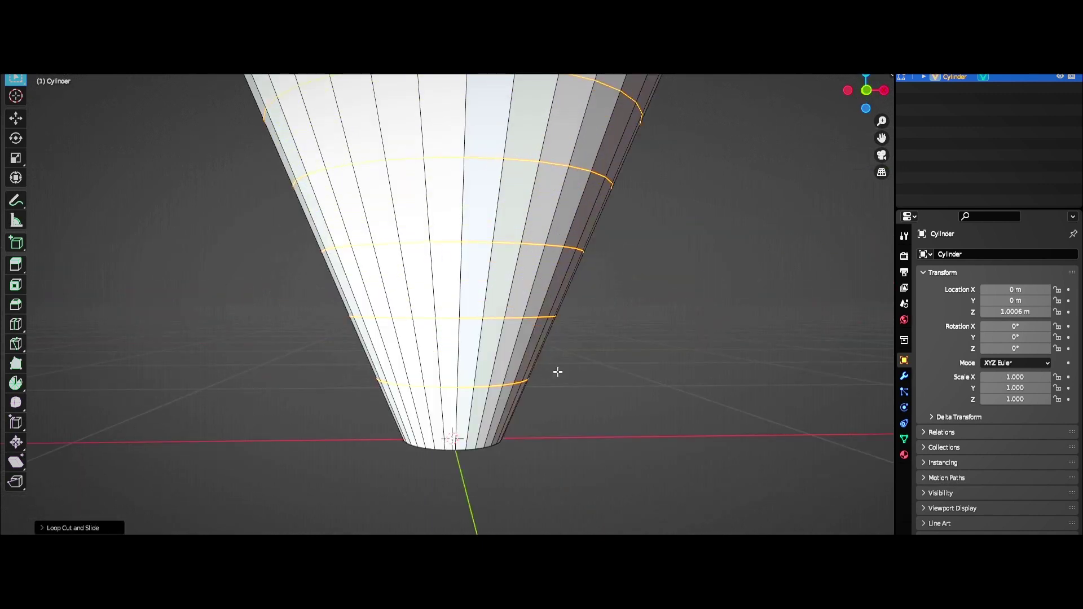
click(558, 372)
key(s)
click(465, 308)
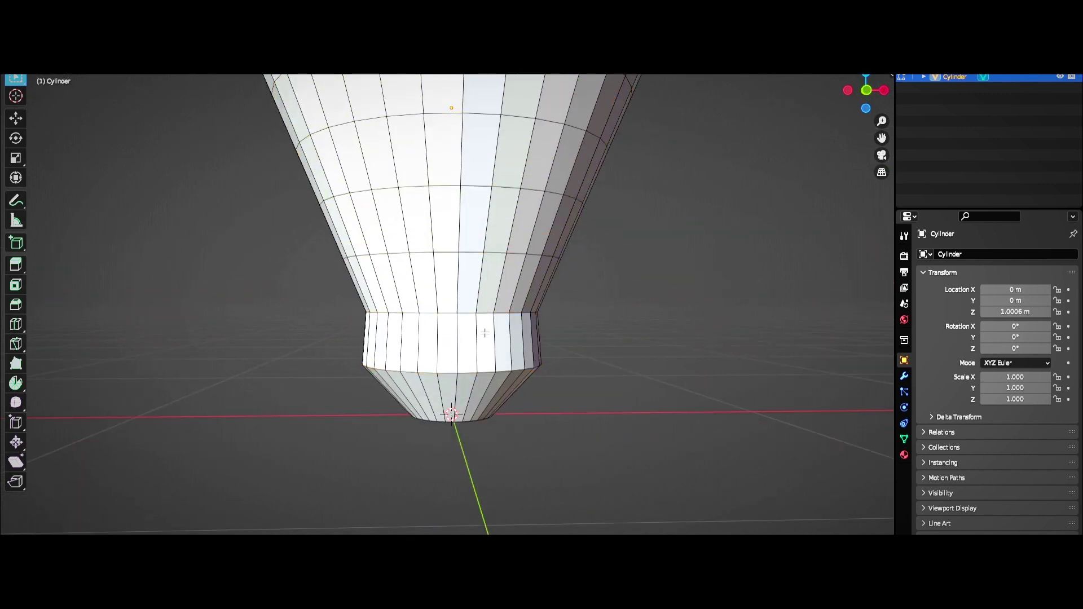
Widen the loops above the base into a bulging body and wider upper section
alt+click(485, 314)
key(s)
click(653, 321)
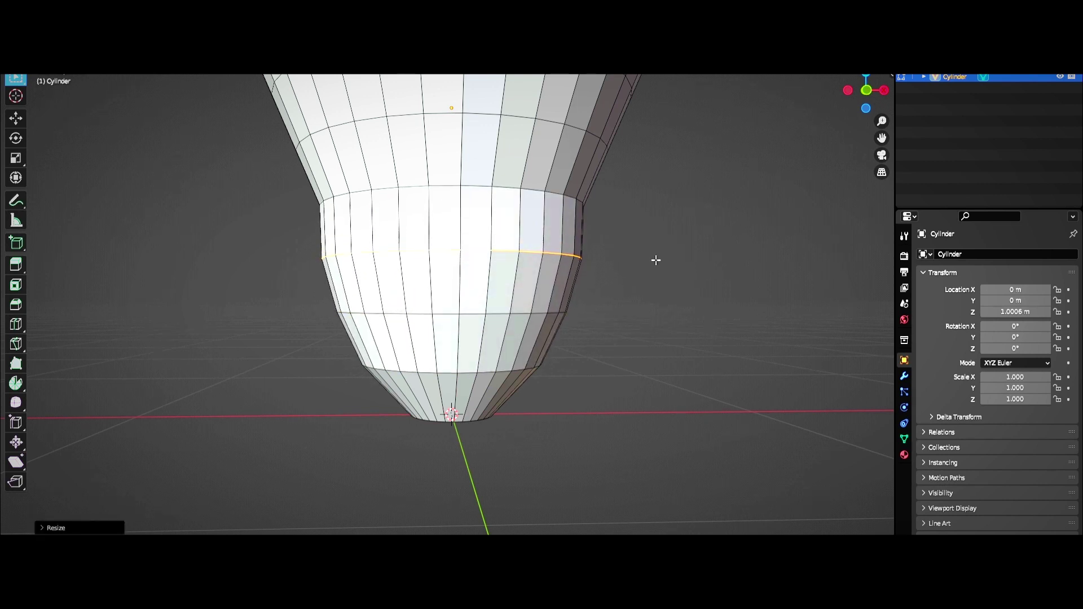
key(s)
click(634, 213)
middle_drag(634, 213, 500, 244)
Pinch the edge loop at the body's top into a narrow neck
alt+click(501, 244)
key(s)
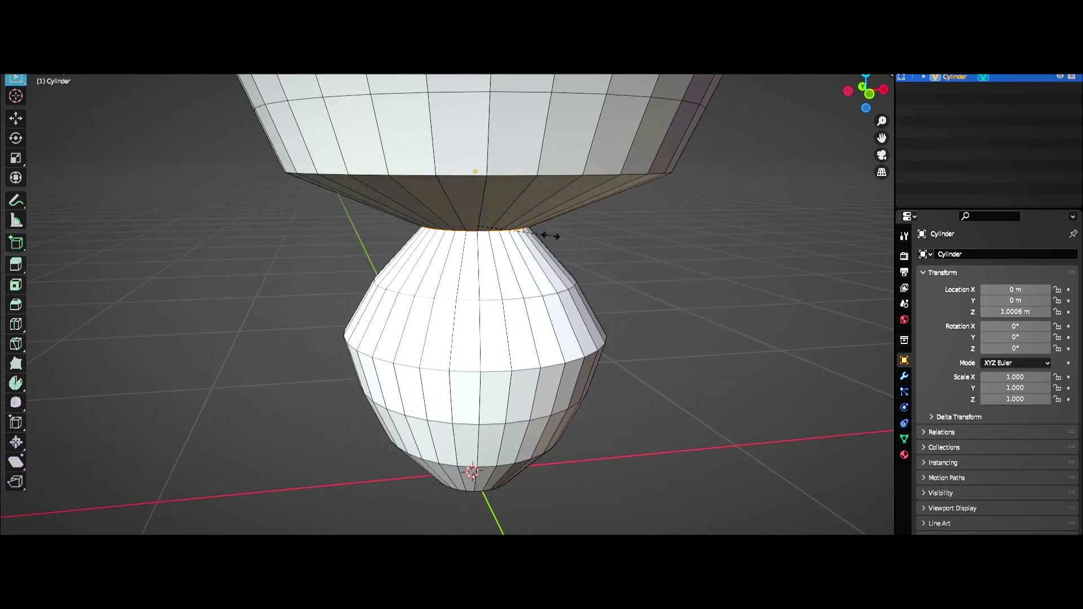
click(496, 206)
scroll(496, 205, down, 2)
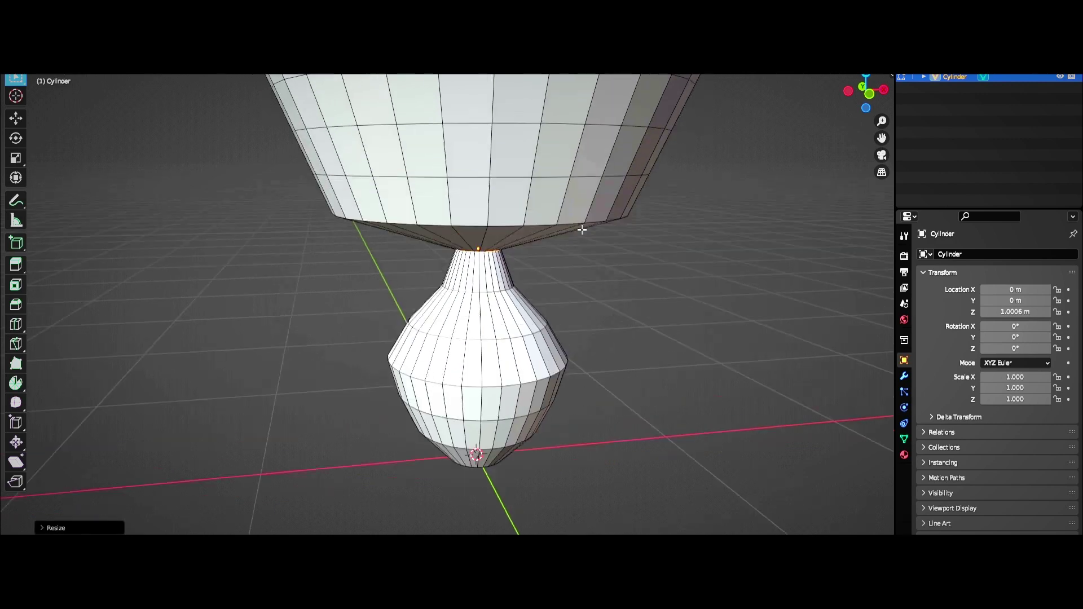
alt+click(581, 248)
key(s)
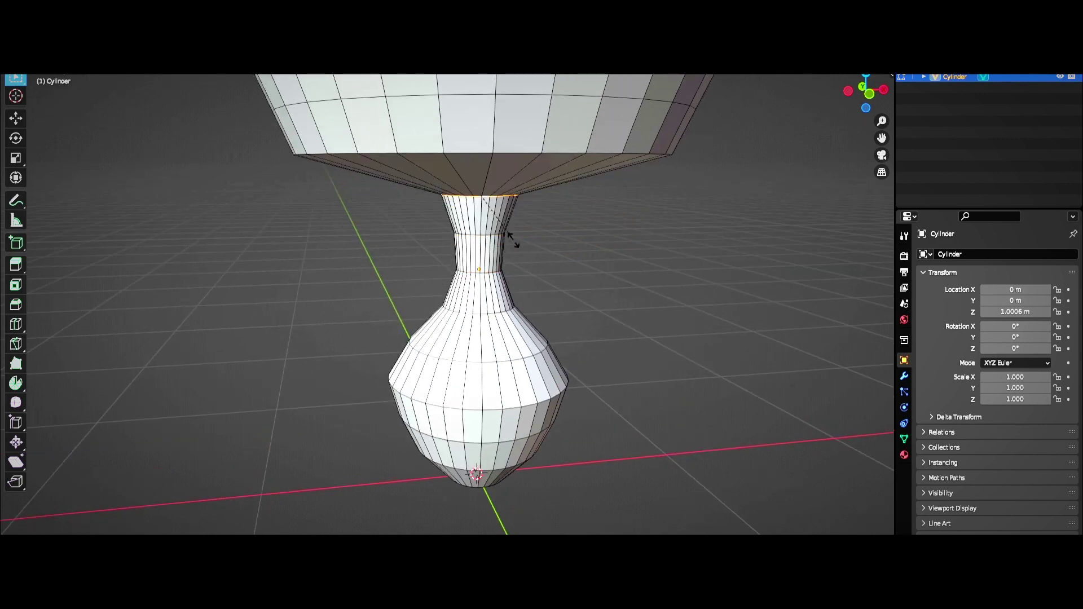
Narrow the neck further and shrink the neck-top loop
mouse_move(512, 234)
middle_down()
mouse_move(585, 278)
mouse_move(621, 256)
middle_up()
key(s)
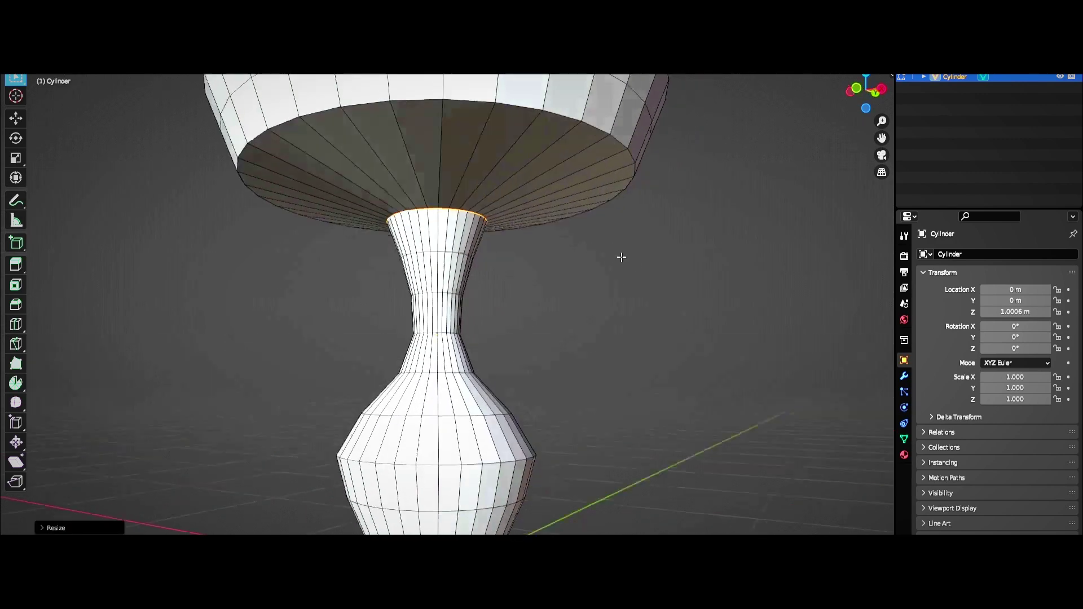
scroll(597, 278, up, 3)
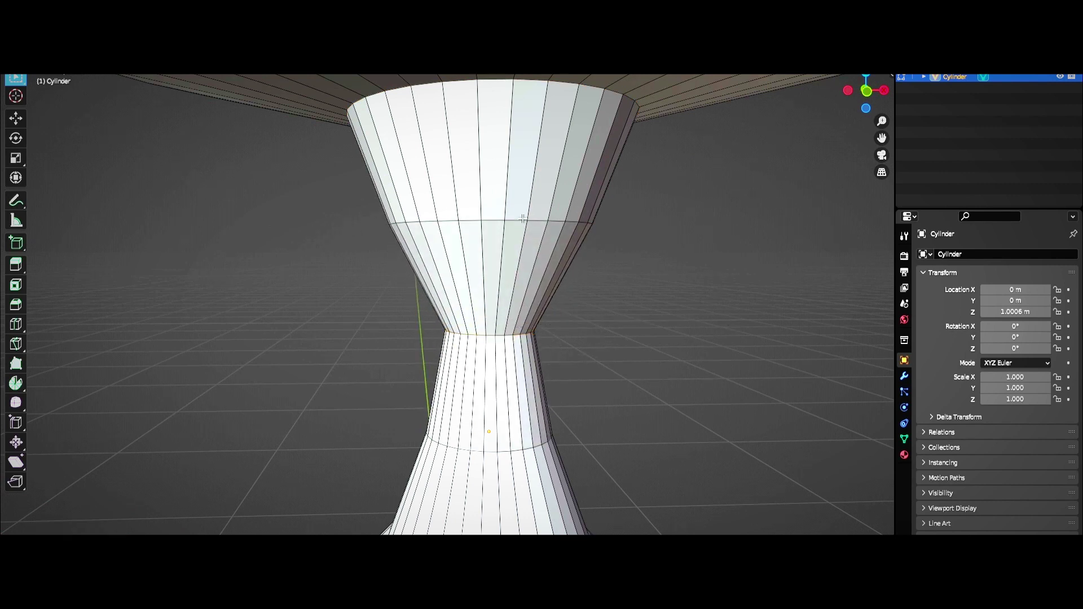
click(598, 232)
click(573, 144)
scroll(573, 145, down, 3)
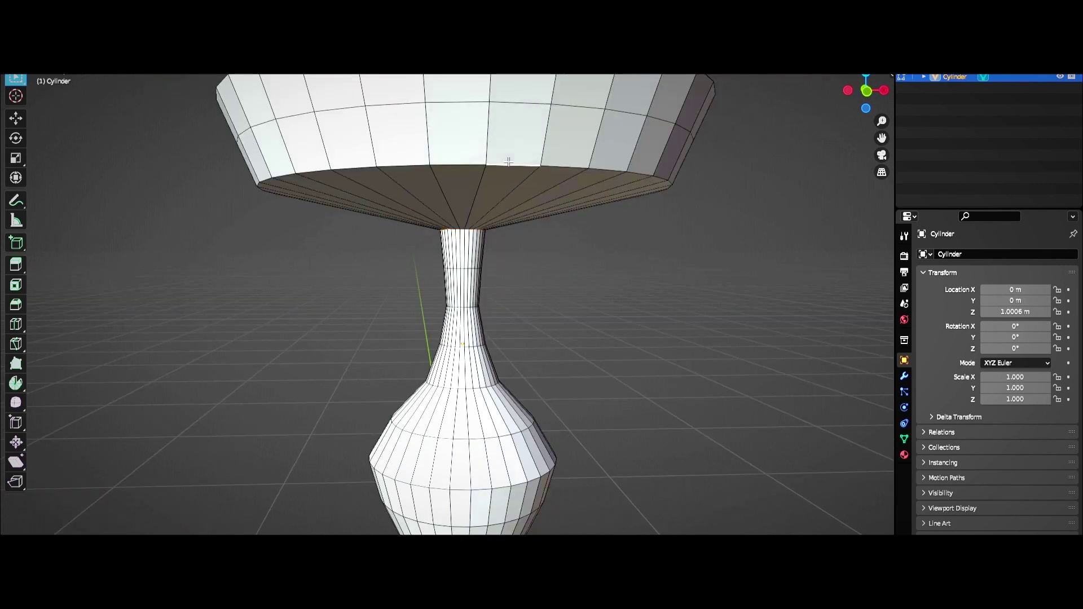
Shrink the bowl's lower rim loop so the top flares into a funnel
middle_drag(496, 211, 542, 246)
alt+click(542, 246)
key(s)
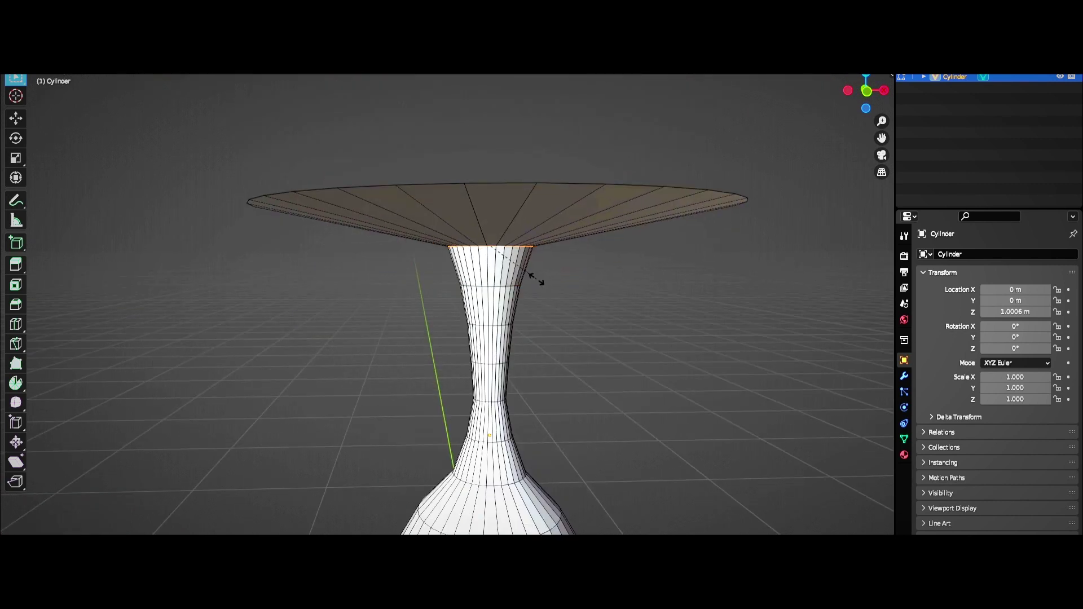
click(532, 242)
scroll(532, 242, up, 3)
middle_drag(532, 242, 572, 172)
Extrude the top rim into a flat lip and push the inner rim down
key(e)
key(s)
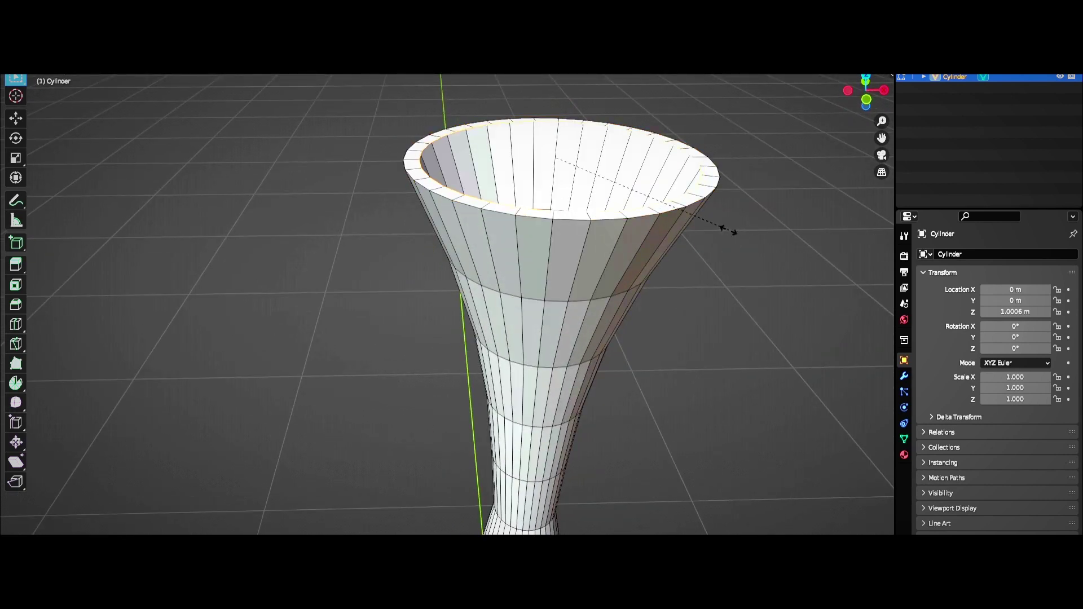
click(686, 223)
key(e)
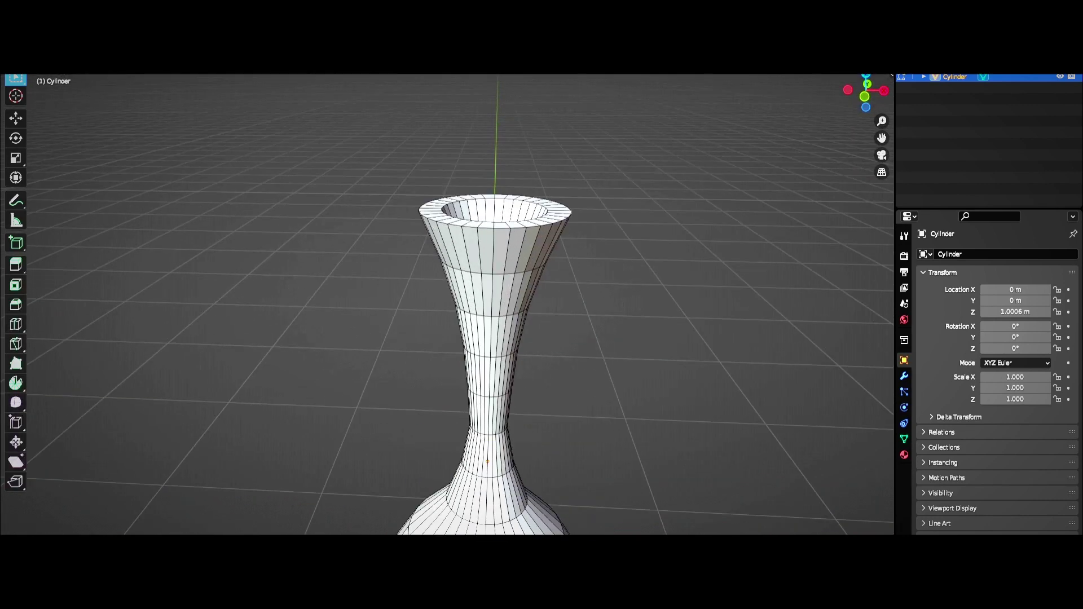
key(z)
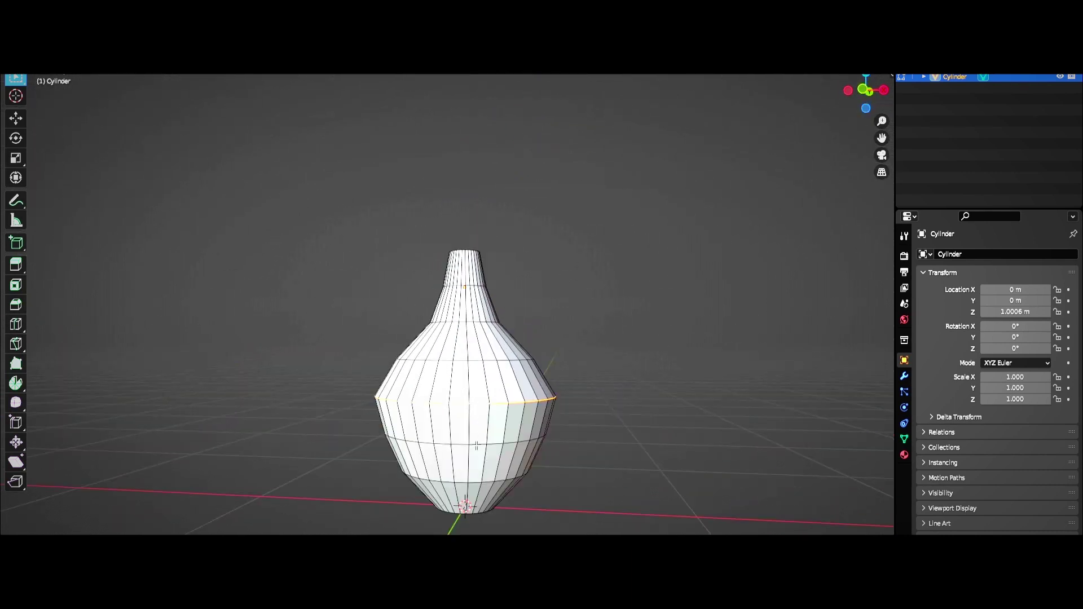
Narrow two edge loops to pinch the waist and reposition a loop
alt+shift+click(476, 446)
key(s)
click(440, 428)
key(s)
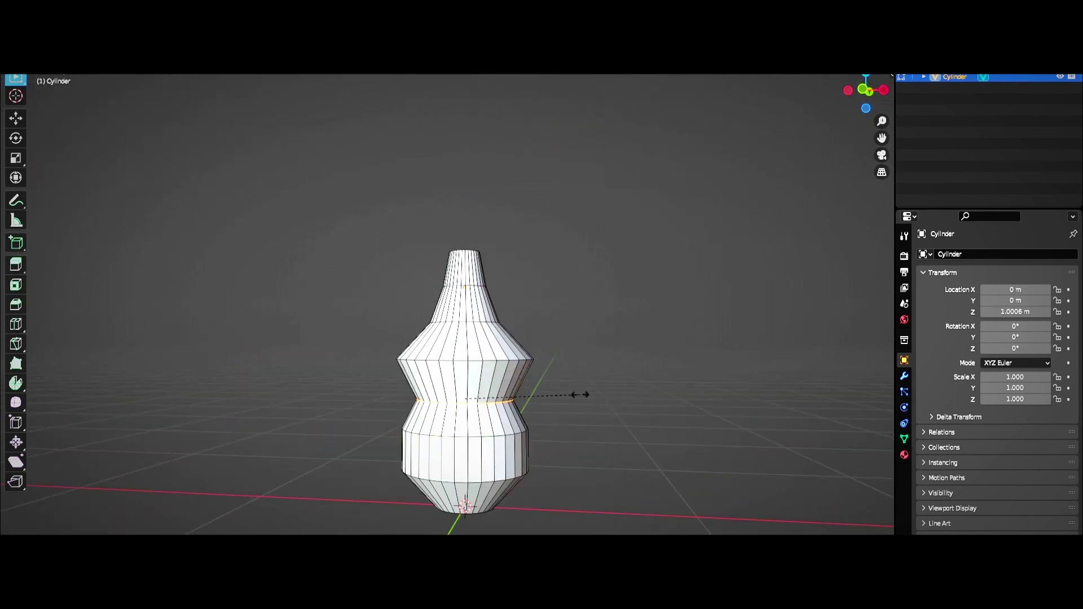
click(573, 391)
key(g)
click(568, 367)
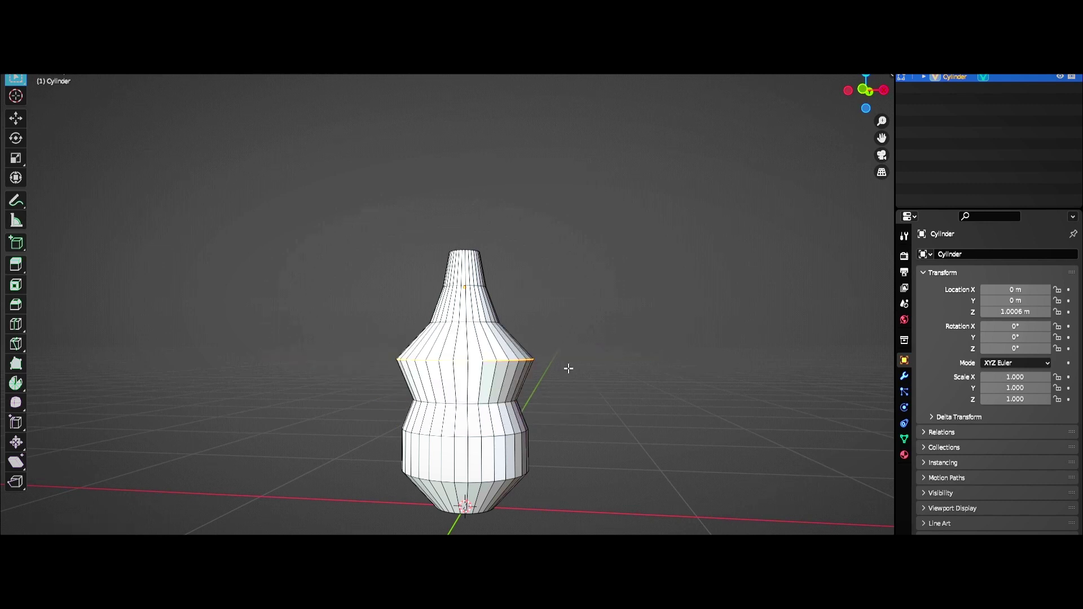
Move a loop to straighten the neck and flatten the bottom loop along Z
key(g)
click(656, 361)
alt+click(487, 482)
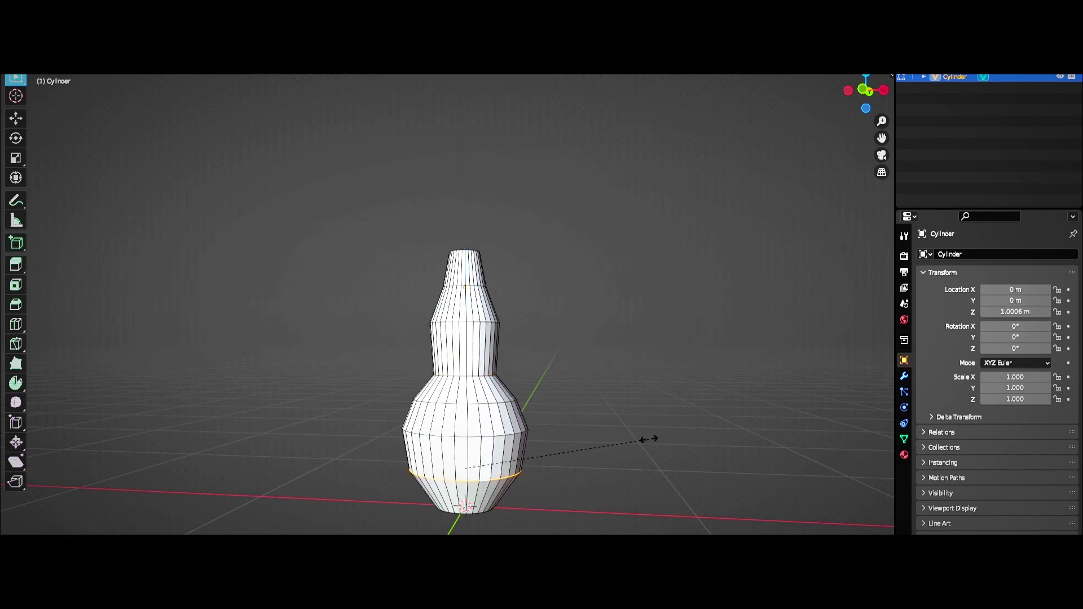
key(s)
key(z)
click(612, 434)
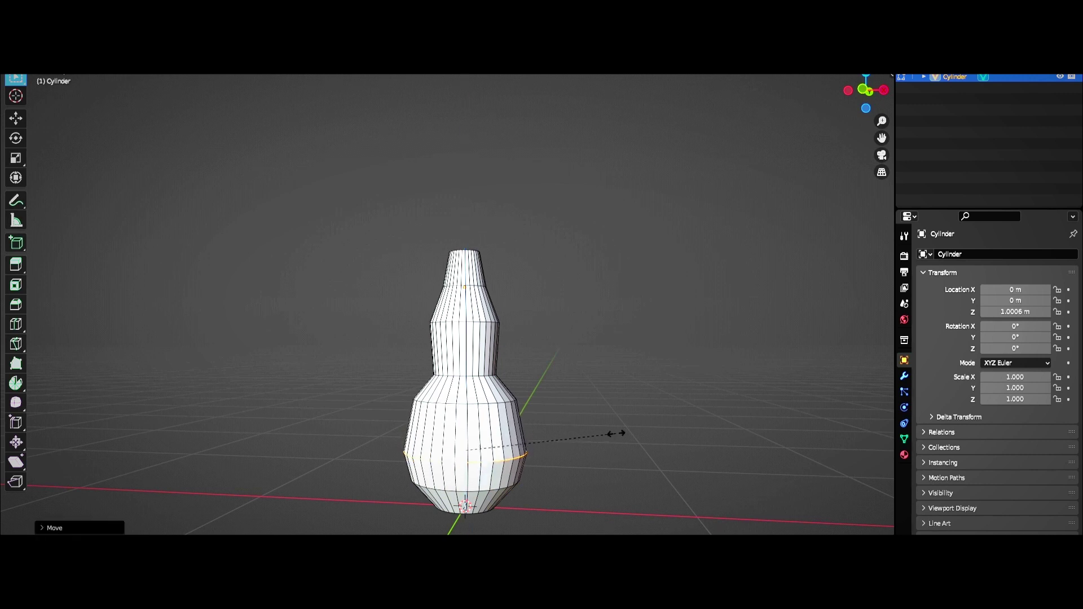
Lower the body edge loop and the waist loop with Z-constrained scaling
key(s)
key(z)
click(618, 432)
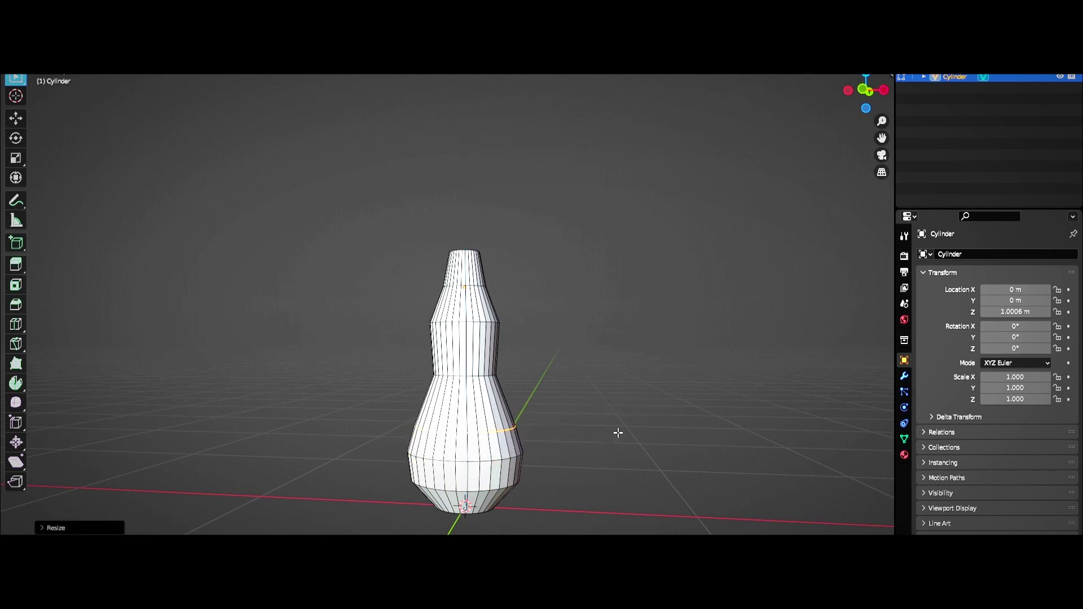
alt+click(468, 375)
key(s)
key(z)
click(628, 413)
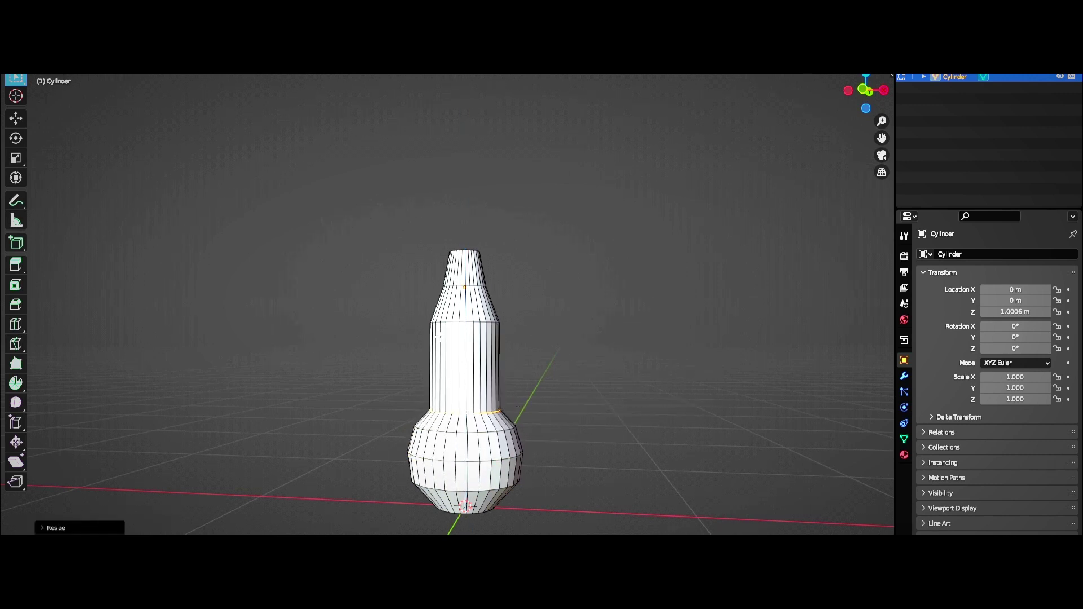
Slide the neck loop down along Z and select the top rim loop
key(s)
key(z)
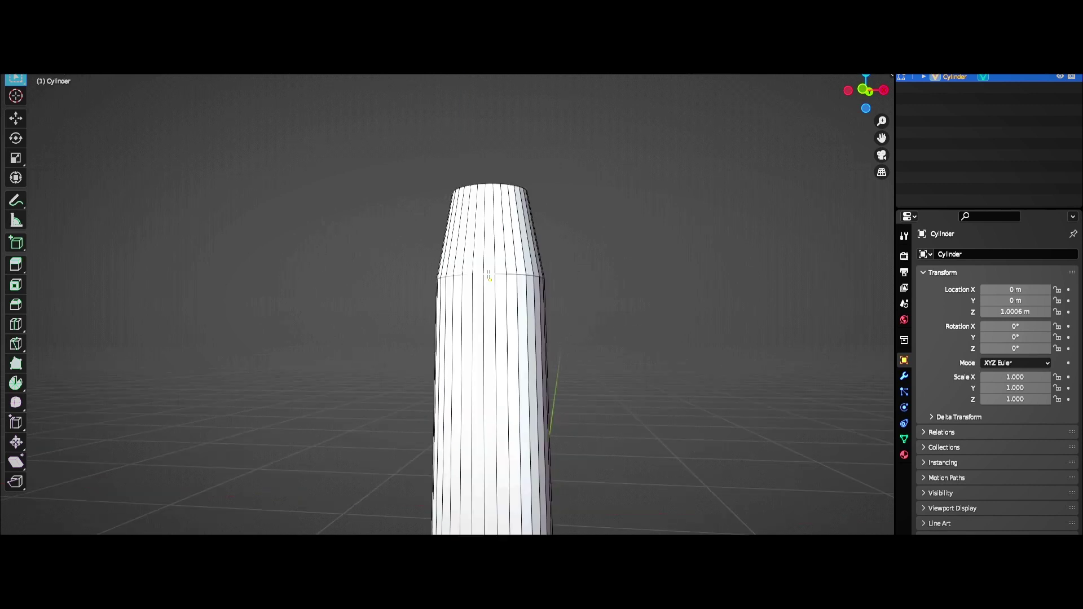
click(615, 389)
key(s)
alt+click(468, 251)
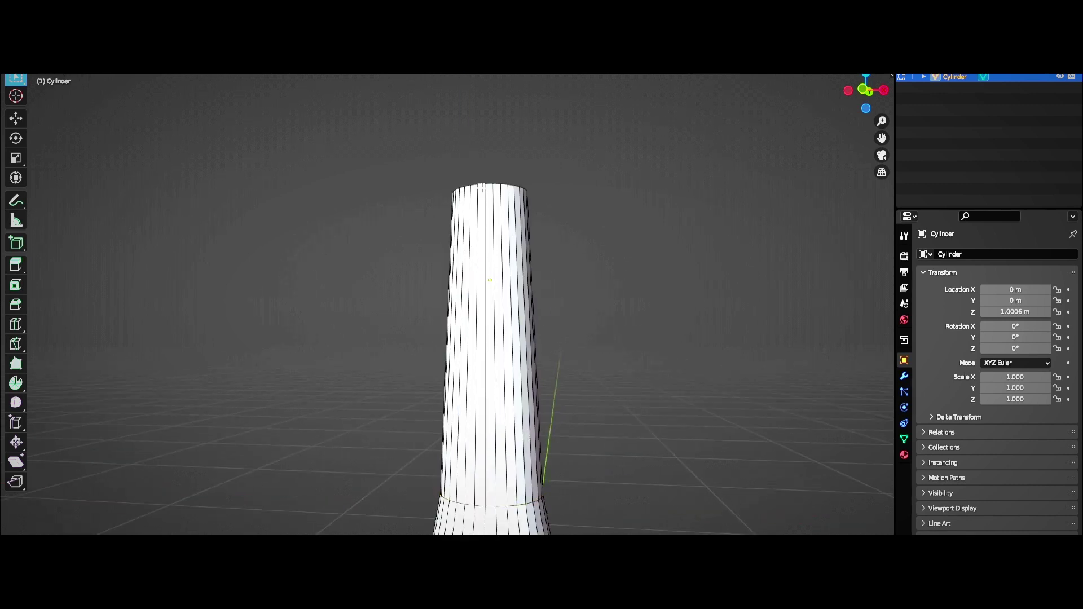
Move the rim down along Z to shorten the neck and widen the top rim
key(g)
key(z)
click(574, 316)
key(s)
click(615, 324)
middle_drag(615, 324, 617, 355)
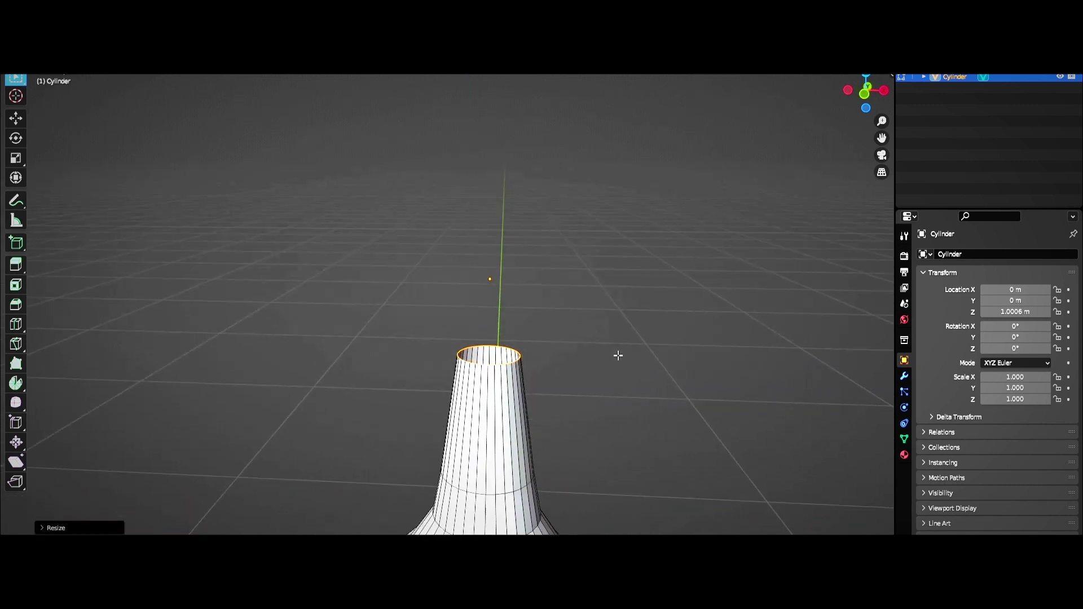
Extrude the mouth into a thick lip and add loop cuts on neck, shoulder and lower body
key(e)
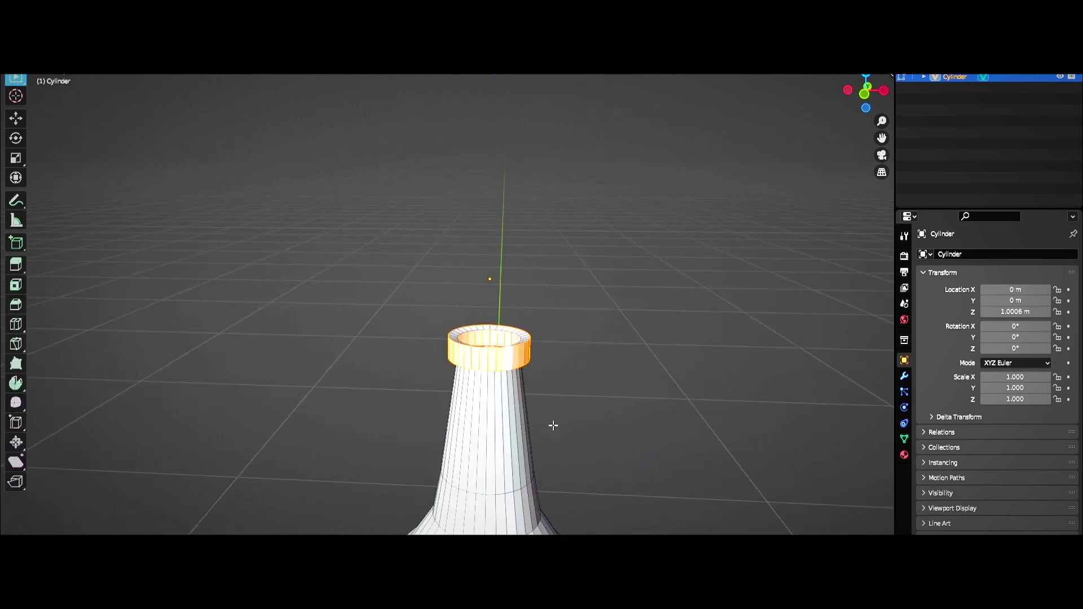
click(506, 414)
shift+middle_drag(507, 414, 500, 328)
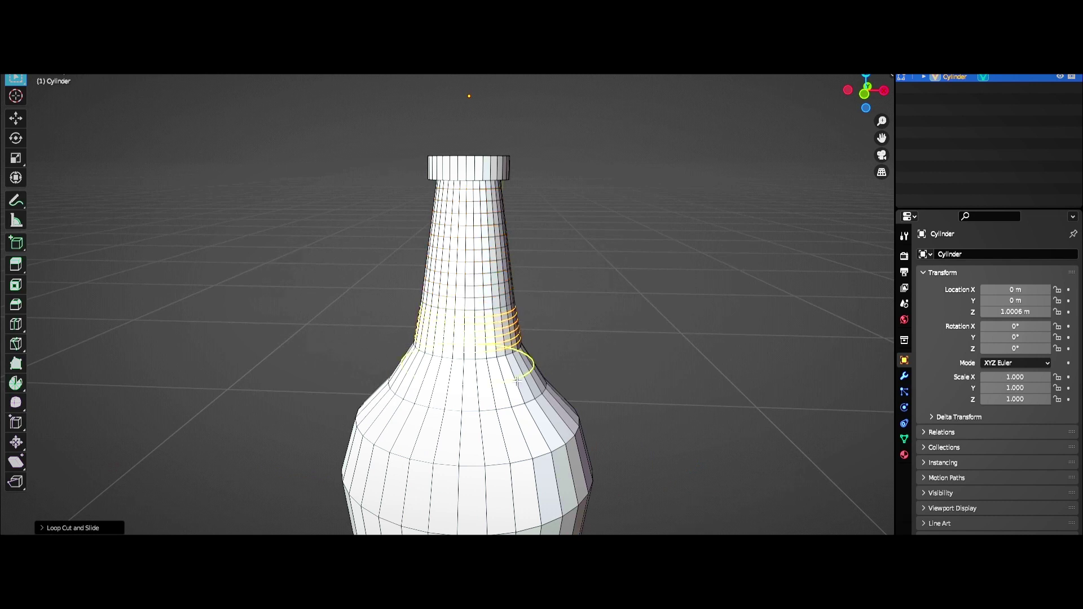
click(543, 428)
click(564, 389)
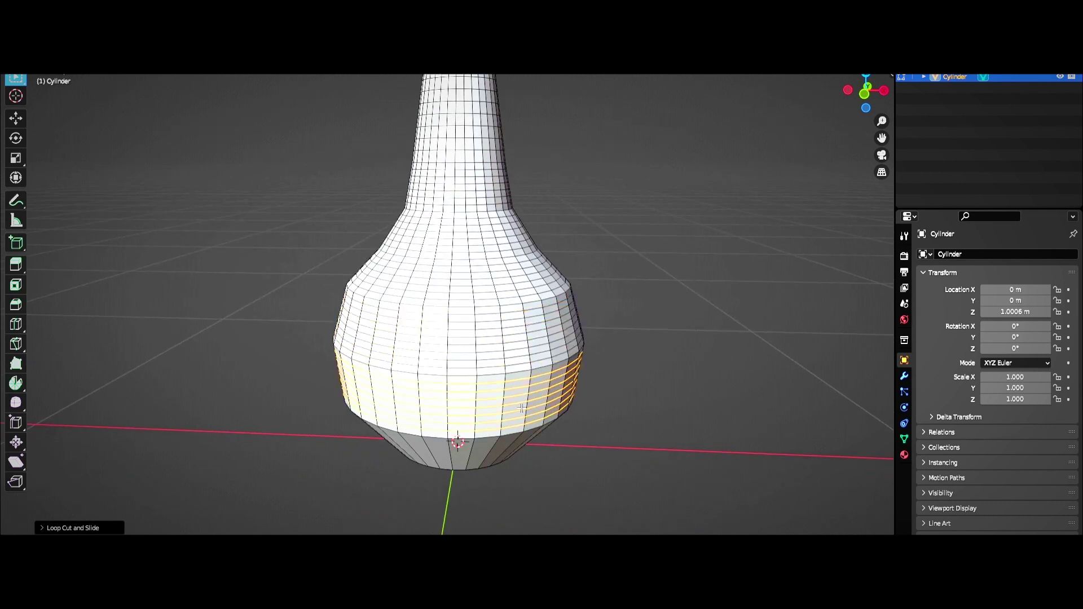
middle_drag(519, 447, 500, 485)
Delete the bottom face and shrink the open bottom ring inward
click(473, 485)
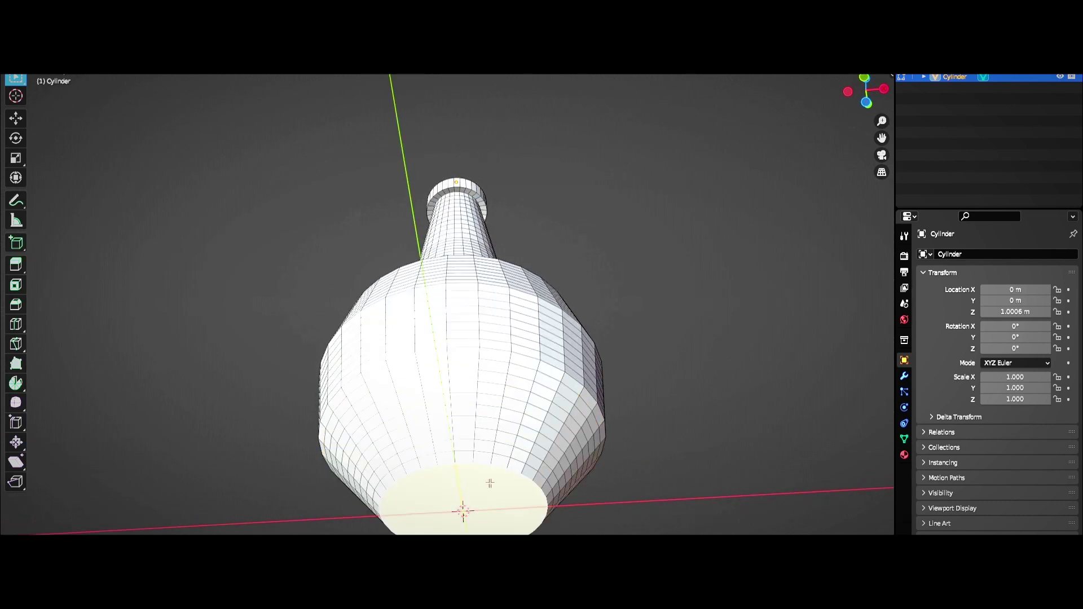
key(x)
click(482, 462)
click(626, 458)
key(e)
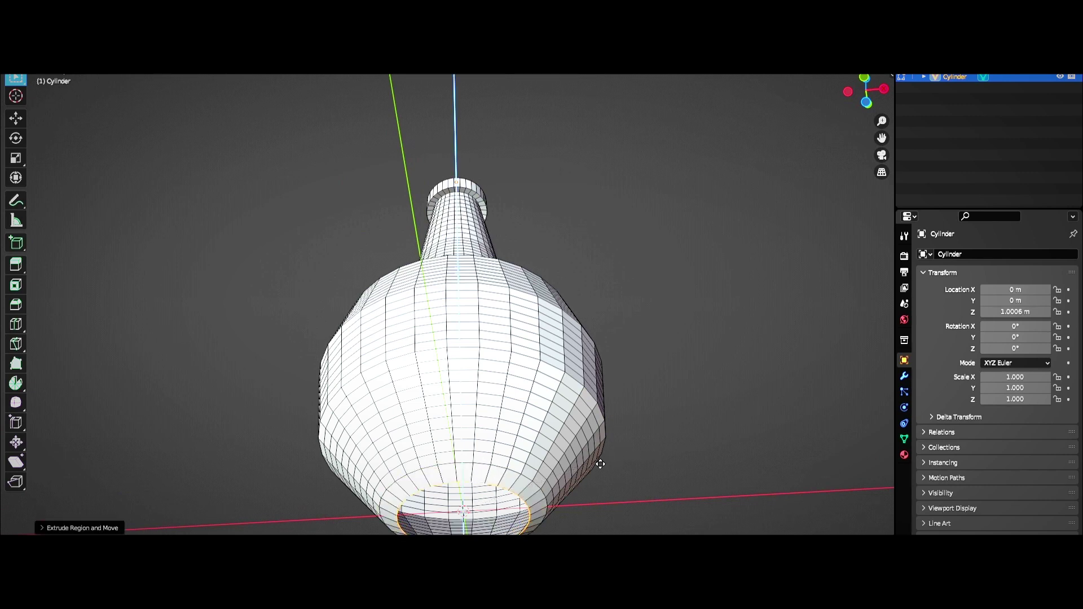
click(574, 447)
Extrude the bottom ring straight up into the base
scroll(568, 452, down, 2)
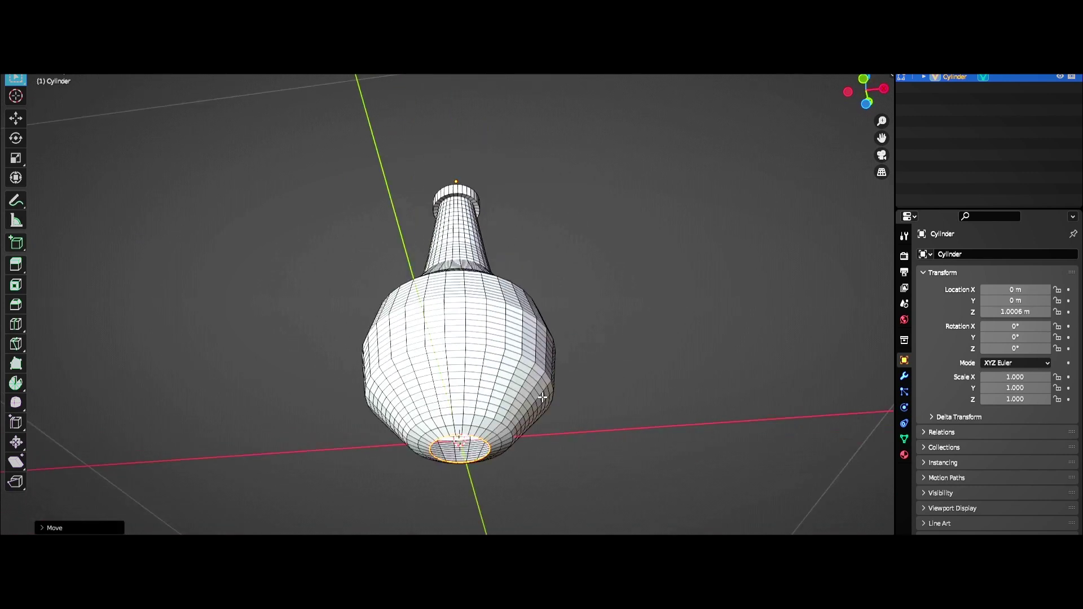
middle_drag(568, 452, 580, 426)
key(e)
click(542, 446)
scroll(551, 472, up, 3)
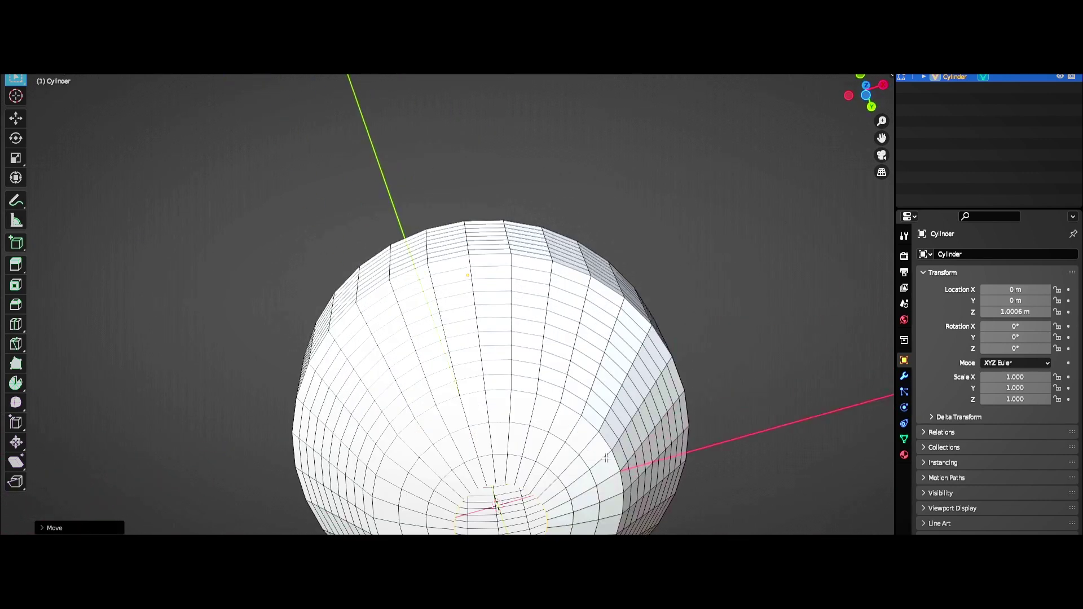
middle_drag(551, 471, 644, 465)
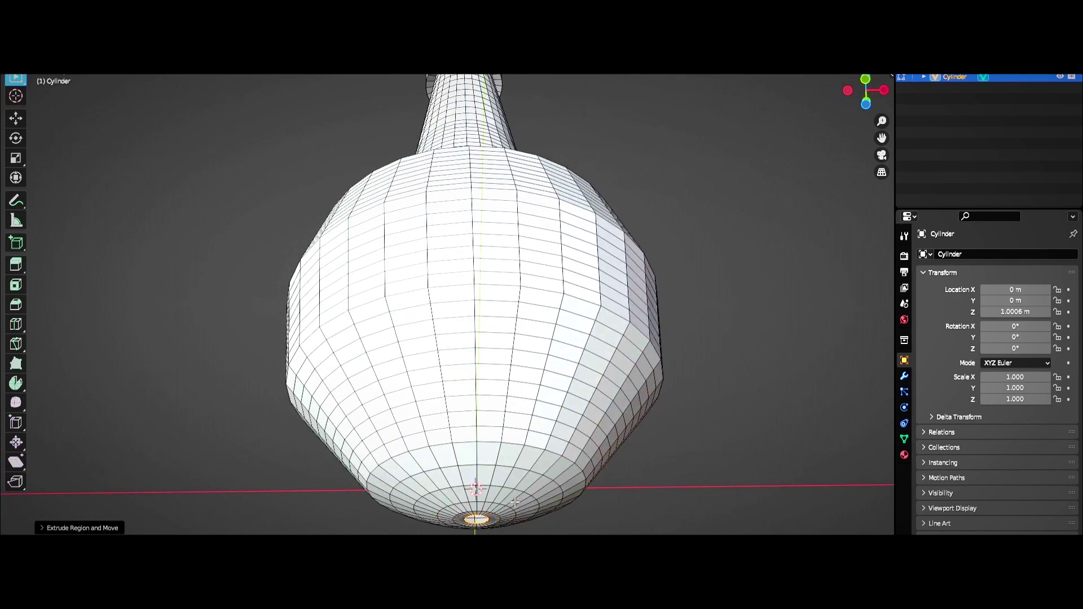
Inspect the bottle in Object Mode, then return to Edit Mode looking at the rim
key(Tab)
scroll(623, 434, down, 3)
mouse_move(618, 399)
middle_down()
mouse_move(575, 461)
mouse_move(461, 194)
middle_up()
scroll(462, 194, up, 3)
right_click(197, 287)
key(Escape)
key(Tab)
scroll(592, 97, up, 3)
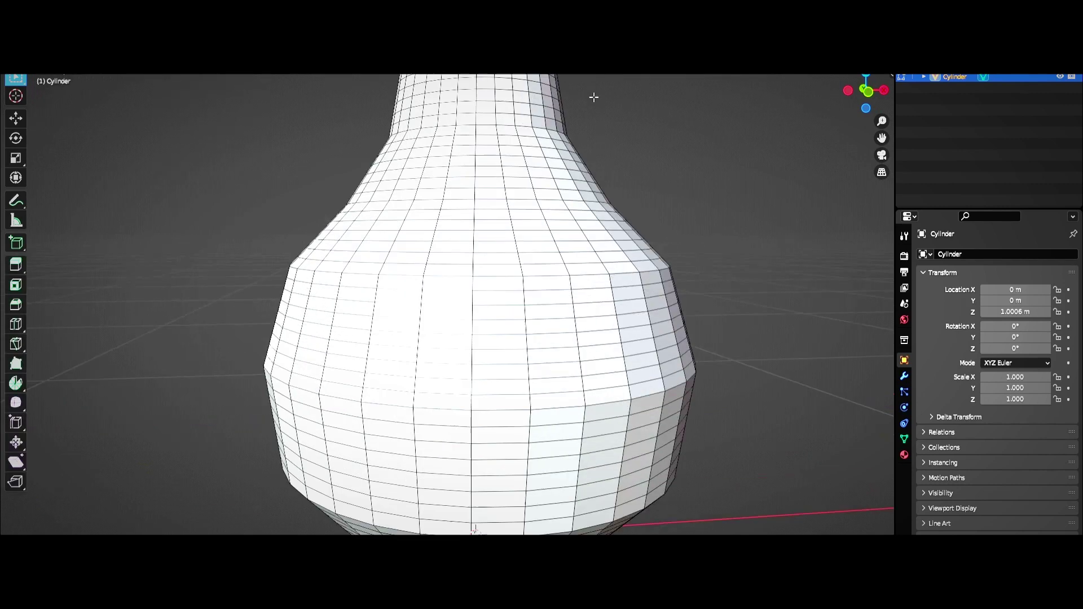
shift+middle_drag(592, 97, 472, 87)
Scale the neck rim ring inward and return to Object Mode
middle_drag(551, 198, 537, 255)
key(s)
click(537, 255)
key(Tab)
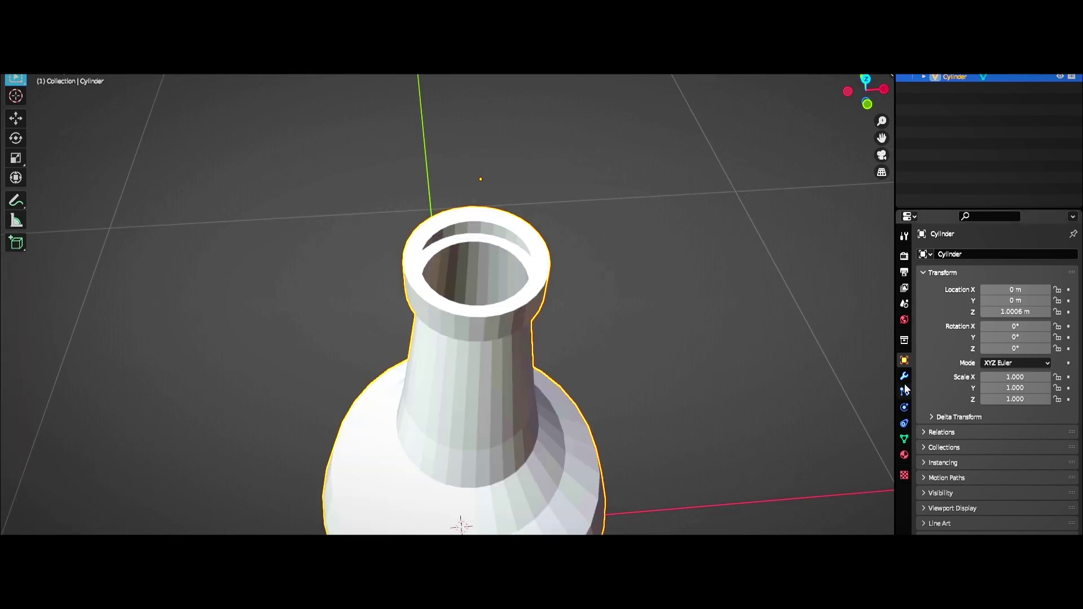
Add a Subdivision Surface modifier at viewport level 2 and shade the bottle smooth
click(904, 376)
click(955, 254)
click(846, 460)
scroll(597, 411, down, 3)
middle_drag(597, 411, 1058, 344)
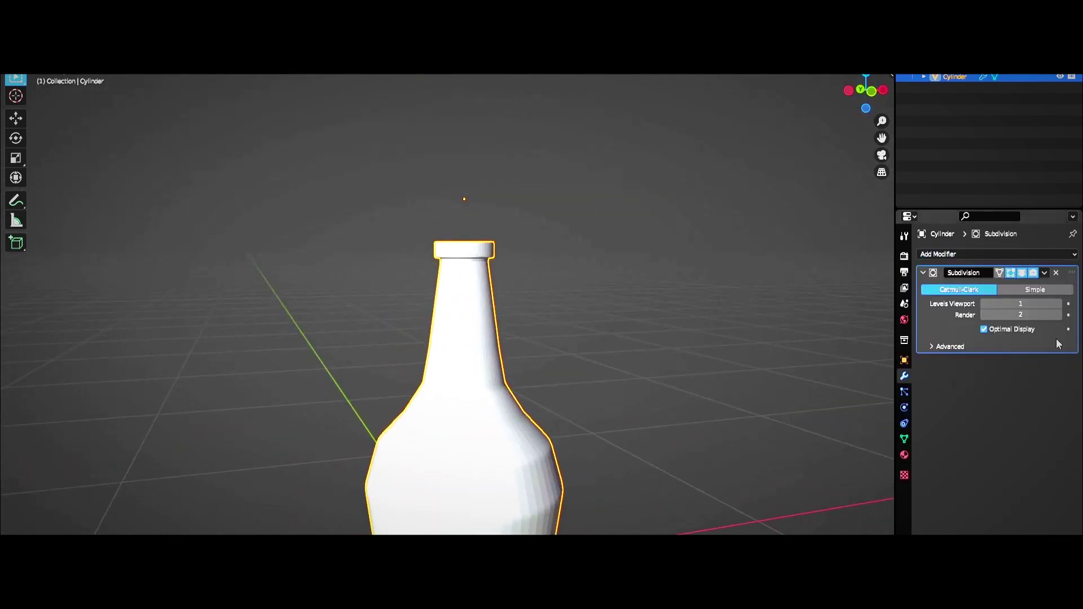
right_click(245, 286)
click(245, 287)
mouse_move(244, 287)
middle_down()
mouse_move(587, 383)
mouse_move(606, 326)
middle_up()
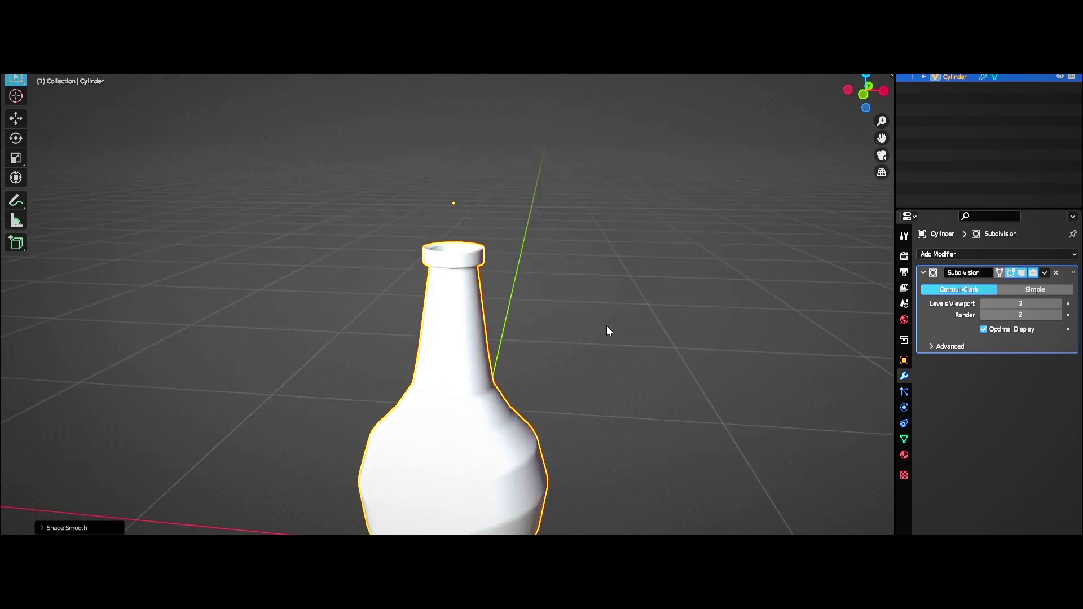
Back in Edit Mode, slide an edge loop on the bottle body
key(Tab)
shift+middle_drag(543, 337, 501, 151)
scroll(501, 151, up, 3)
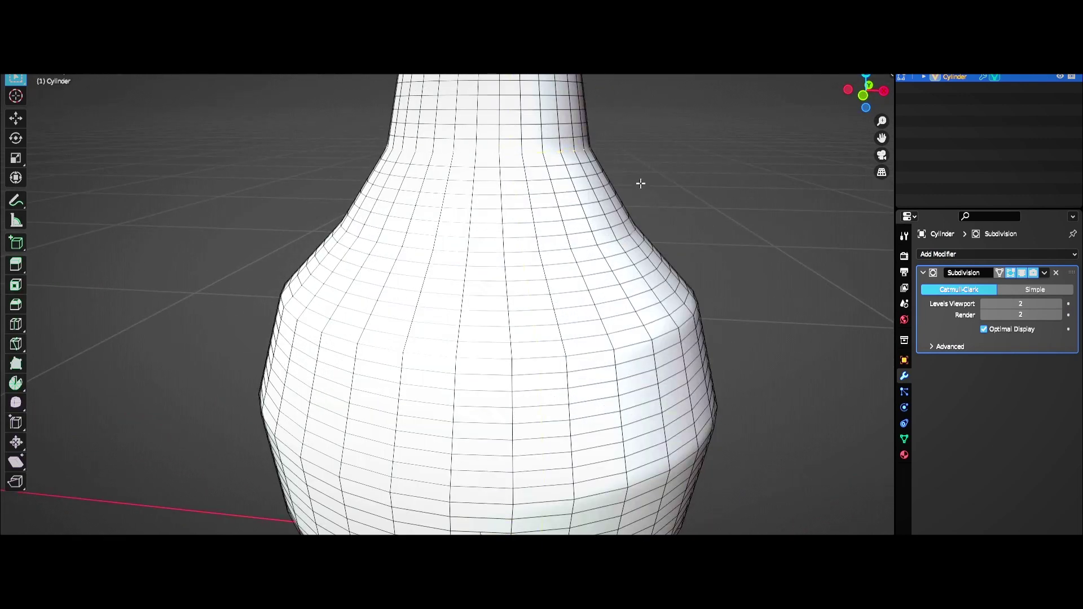
click(702, 165)
key(Tab)
key(Tab)
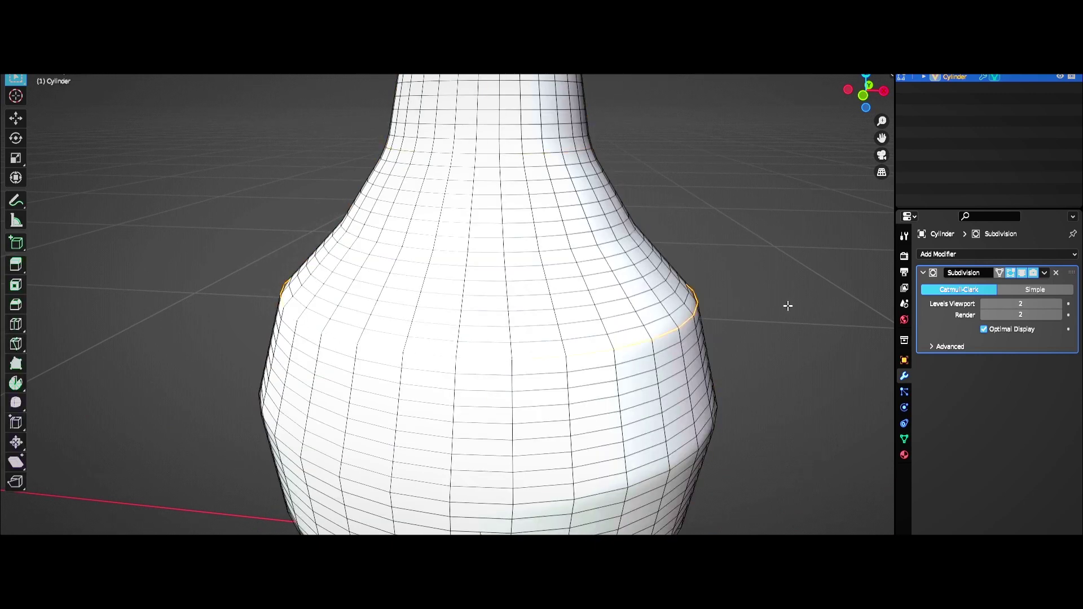
key(Tab)
key(Tab)
Enter Sculpt Mode and sculpt dents into the bottle's lower body with Draw strokes
scroll(744, 366, down, 3)
scroll(730, 365, up, 1)
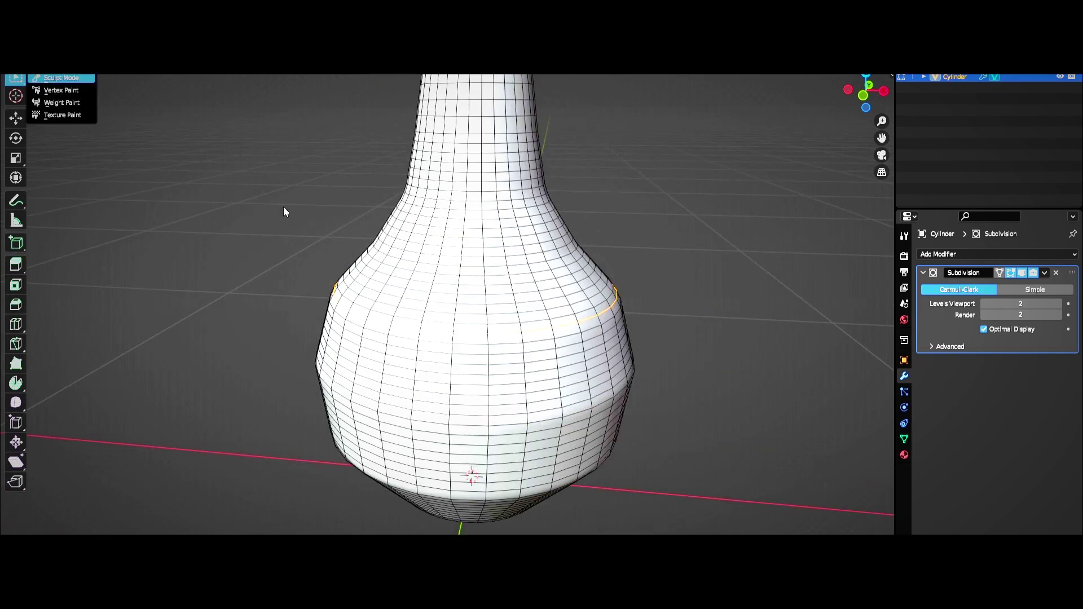
key(Return)
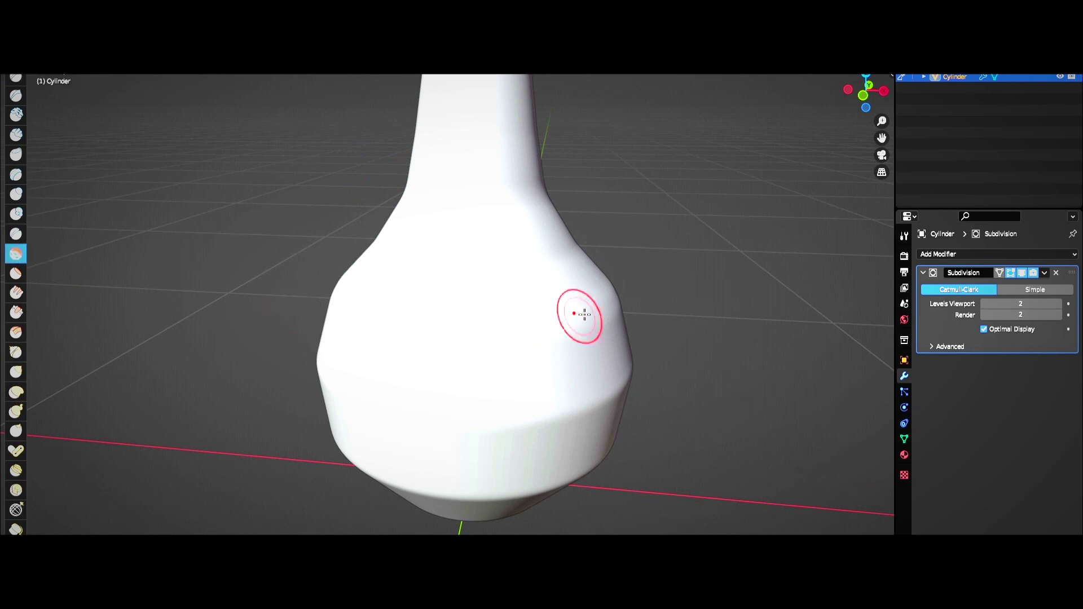
scroll(583, 314, down, 4)
drag(512, 329, 461, 412)
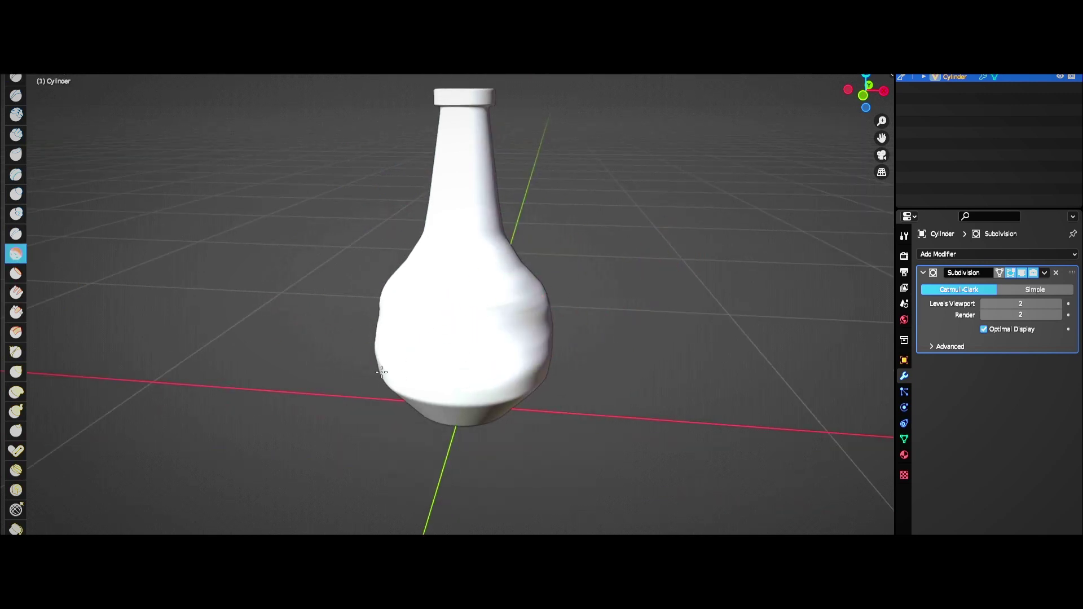
mouse_move(533, 277)
middle_down()
mouse_move(592, 235)
mouse_move(557, 314)
middle_up()
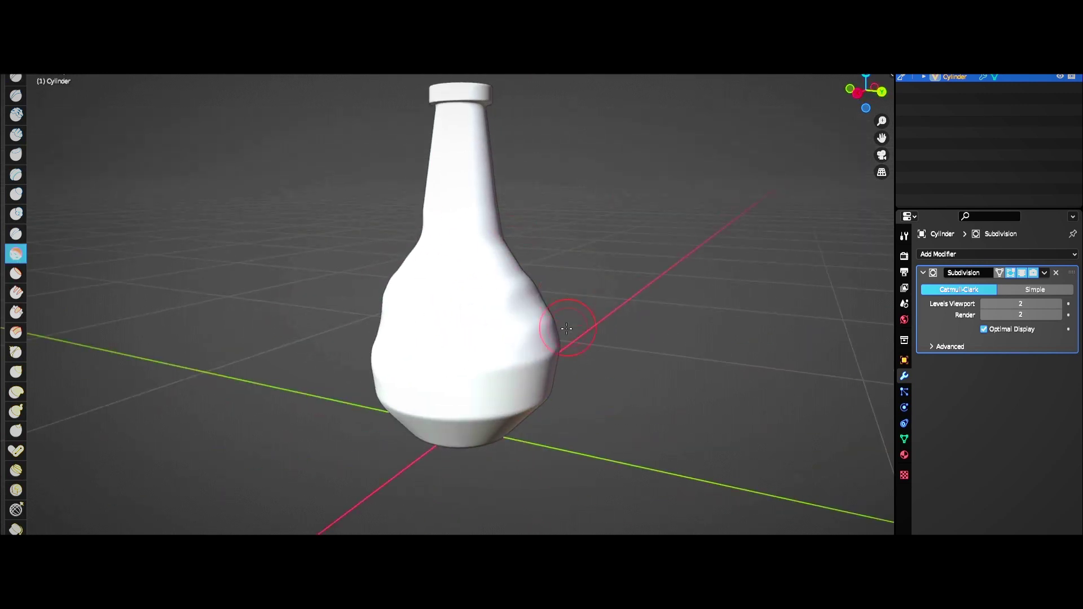
mouse_move(556, 314)
mouse_down()
mouse_move(570, 360)
mouse_move(479, 411)
mouse_up()
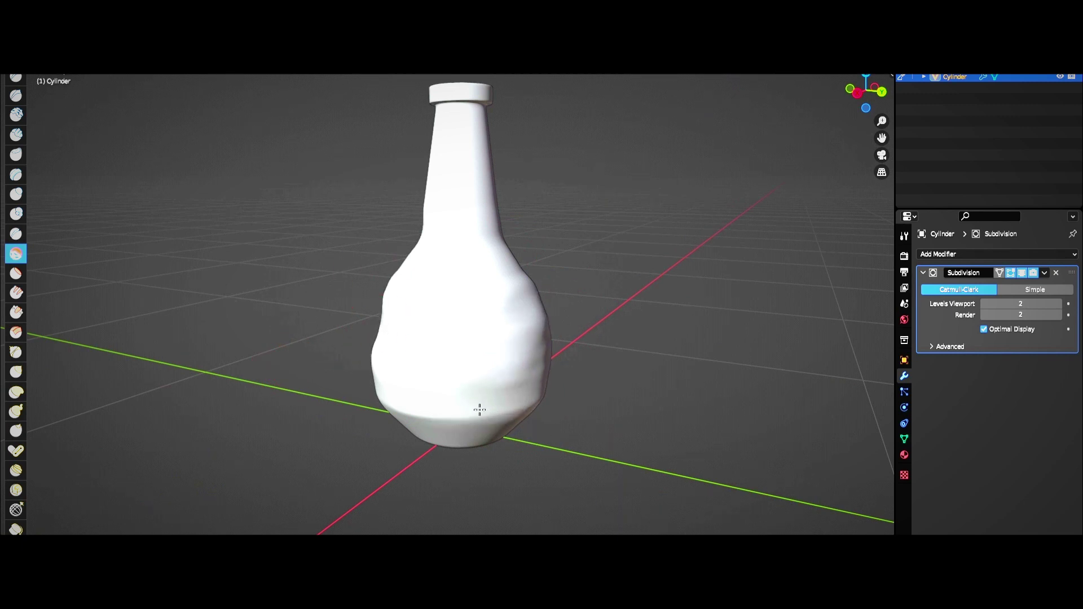
middle_drag(479, 411, 544, 379)
drag(544, 380, 518, 309)
middle_drag(518, 310, 431, 357)
drag(431, 357, 451, 406)
middle_drag(451, 406, 508, 327)
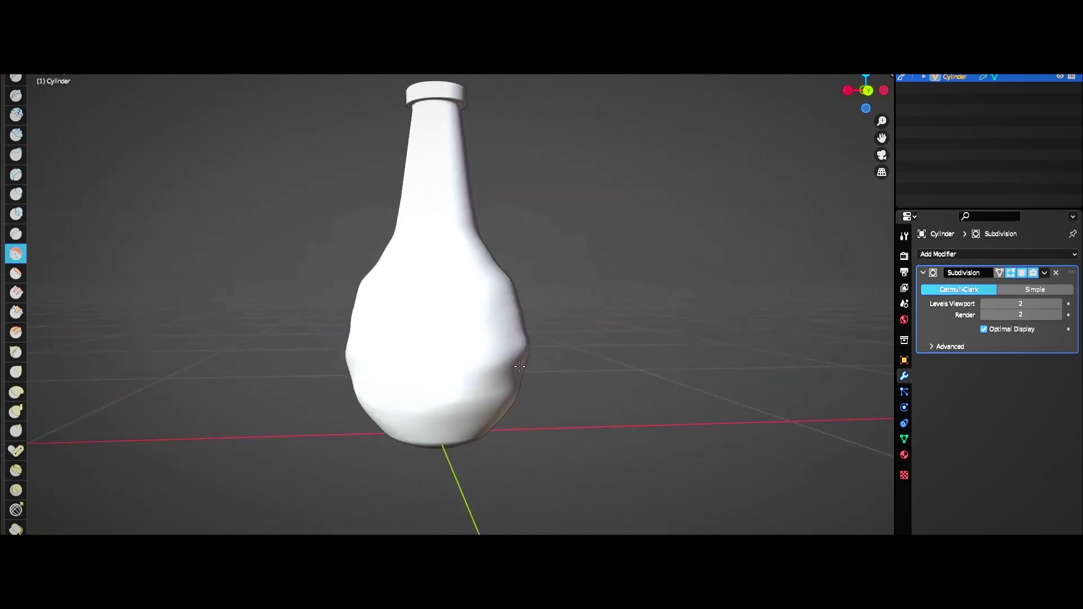
Reshape the bottle's lower right side from several angles, then return to Object Mode
drag(507, 328, 525, 350)
middle_drag(524, 350, 447, 379)
drag(448, 379, 474, 395)
mouse_move(474, 395)
middle_down()
mouse_move(740, 299)
mouse_move(531, 315)
middle_up()
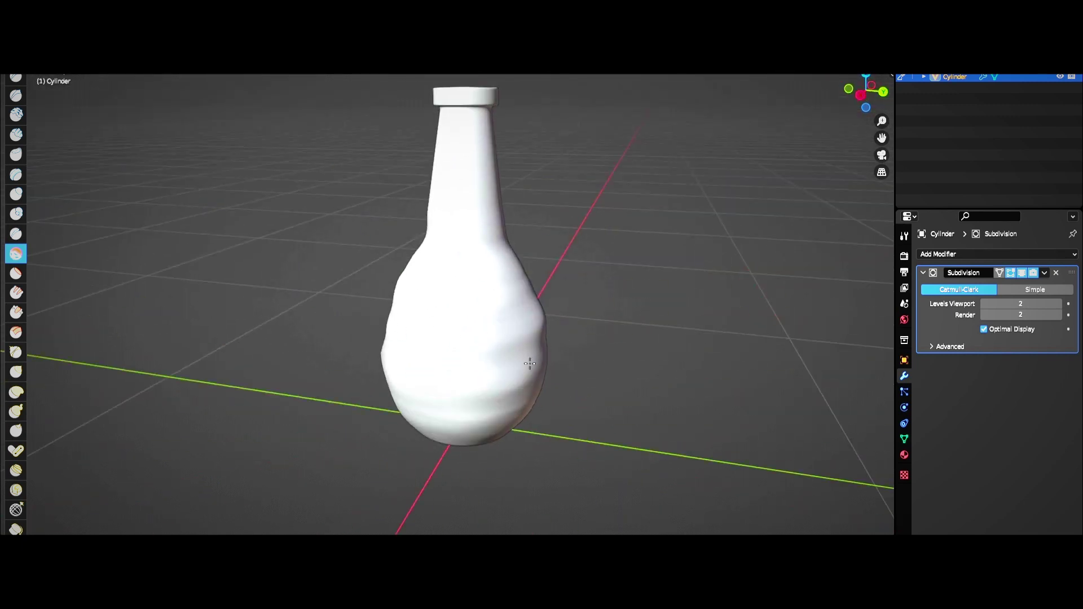
drag(531, 316, 524, 367)
middle_drag(525, 367, 548, 356)
mouse_move(520, 276)
middle_down()
mouse_move(469, 353)
mouse_move(495, 366)
mouse_move(485, 361)
middle_up()
drag(485, 361, 497, 395)
middle_drag(496, 395, 513, 367)
drag(514, 366, 525, 400)
mouse_move(525, 399)
middle_down()
mouse_move(556, 436)
mouse_move(387, 379)
mouse_move(375, 404)
mouse_move(553, 432)
mouse_move(450, 415)
mouse_move(517, 437)
middle_up()
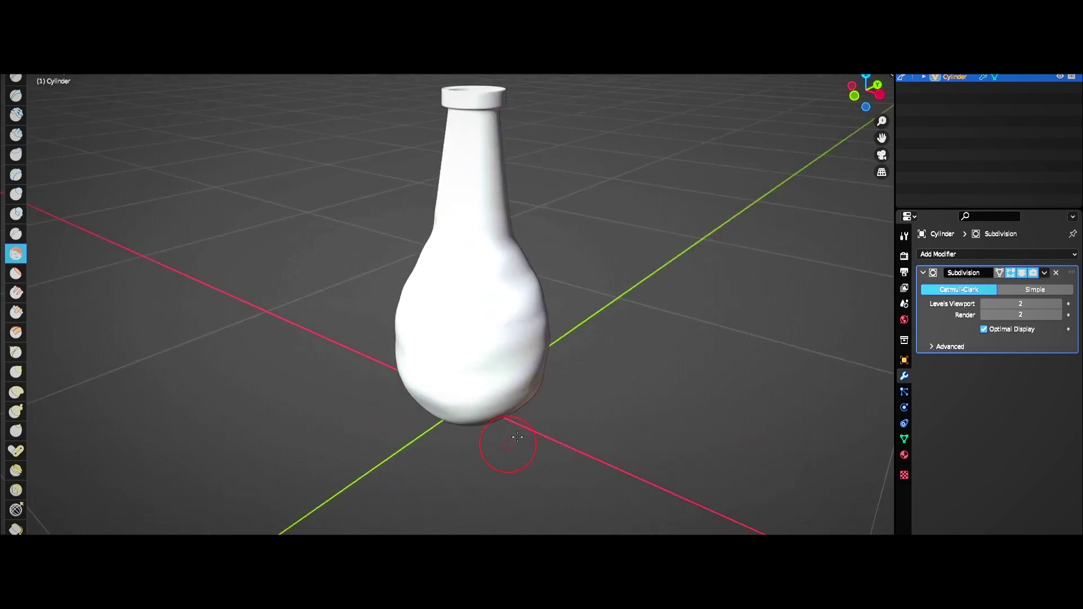
middle_drag(392, 283, 534, 370)
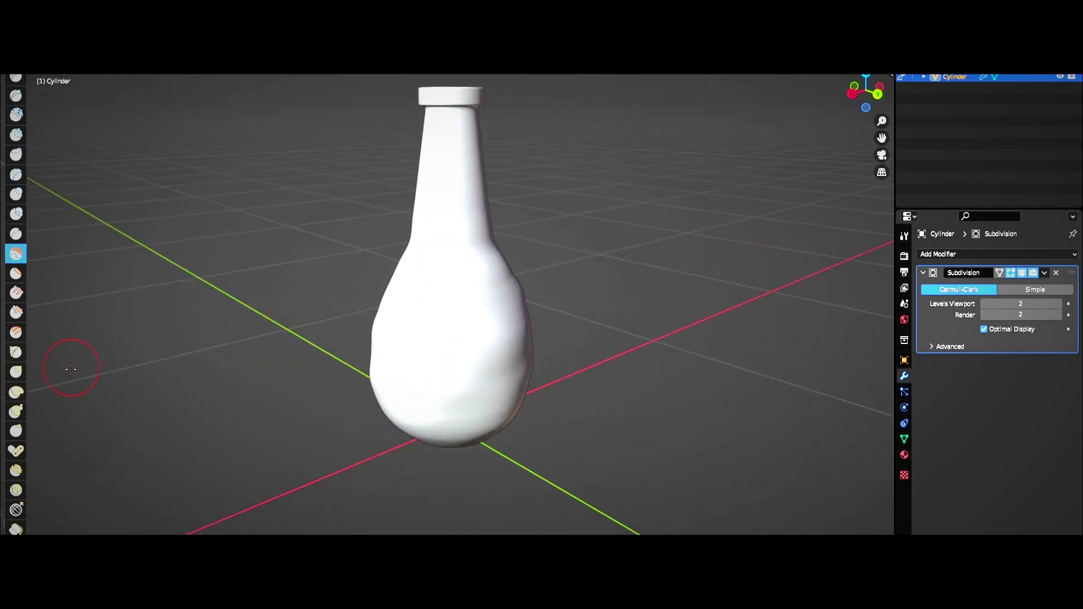
key(ctrl+Tab)
Box-select the bottle's lower bulb faces in Edit Mode using X-ray and front view
scroll(520, 248, down, 5)
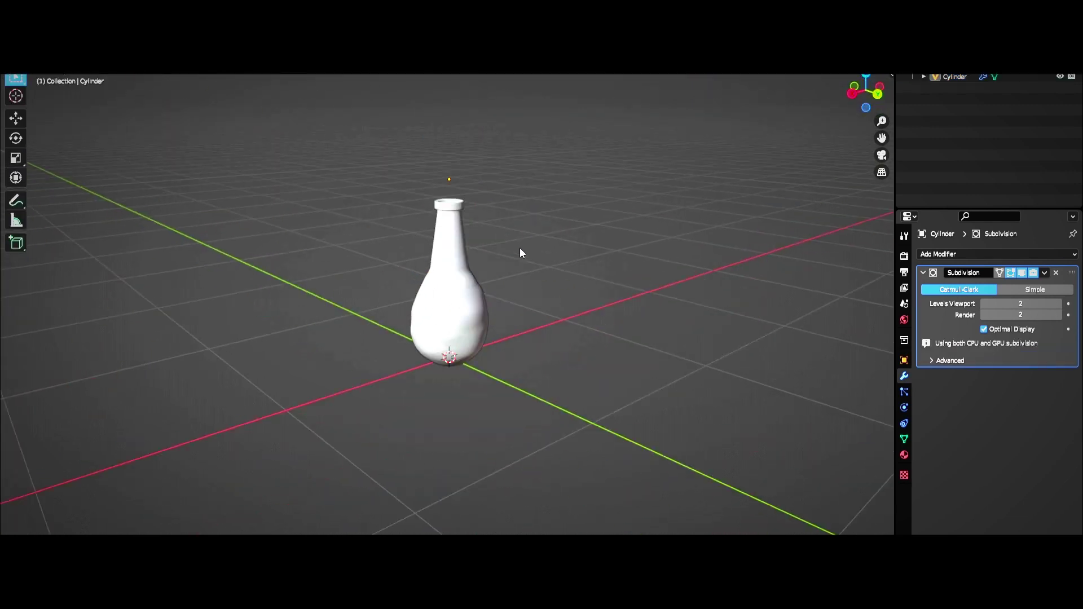
mouse_move(519, 248)
middle_down()
mouse_move(541, 279)
mouse_move(466, 313)
middle_up()
click(466, 313)
scroll(550, 334, up, 3)
key(Tab)
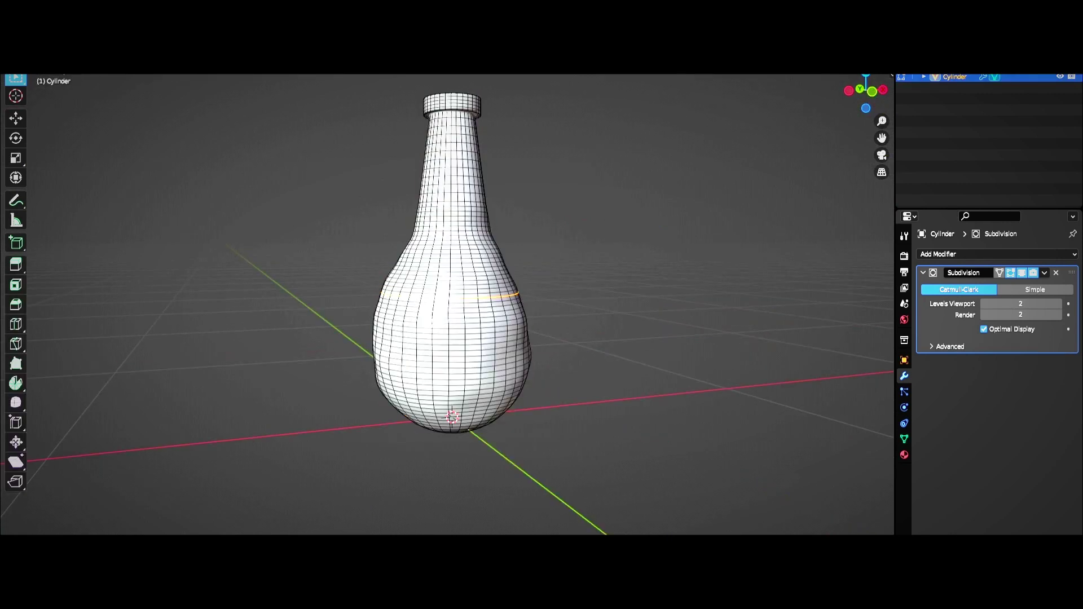
scroll(455, 294, up, 4)
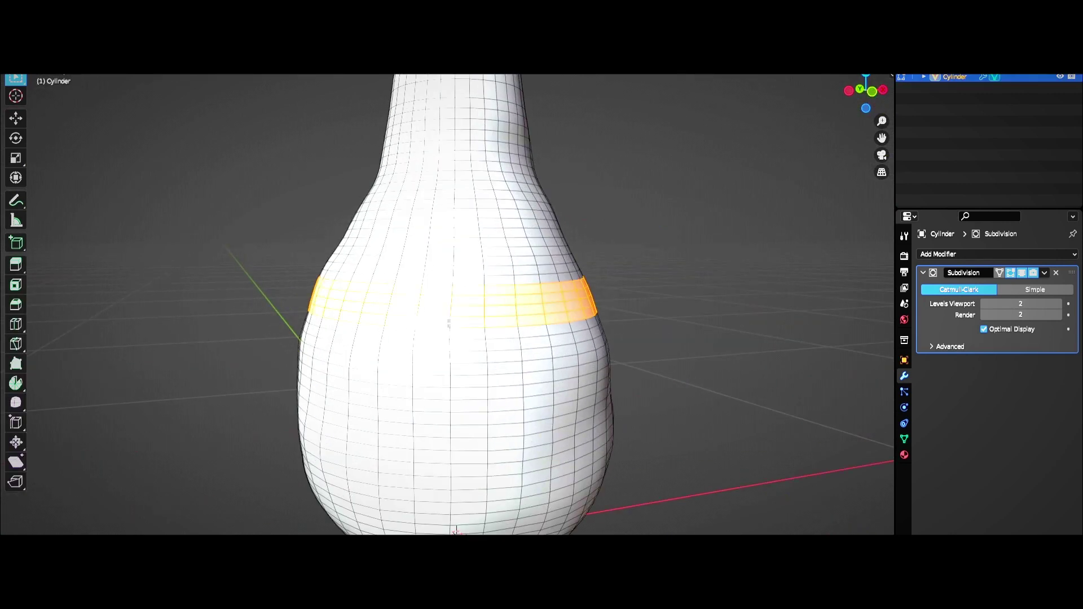
key(alt+z)
key(KP_1)
scroll(338, 326, down, 3)
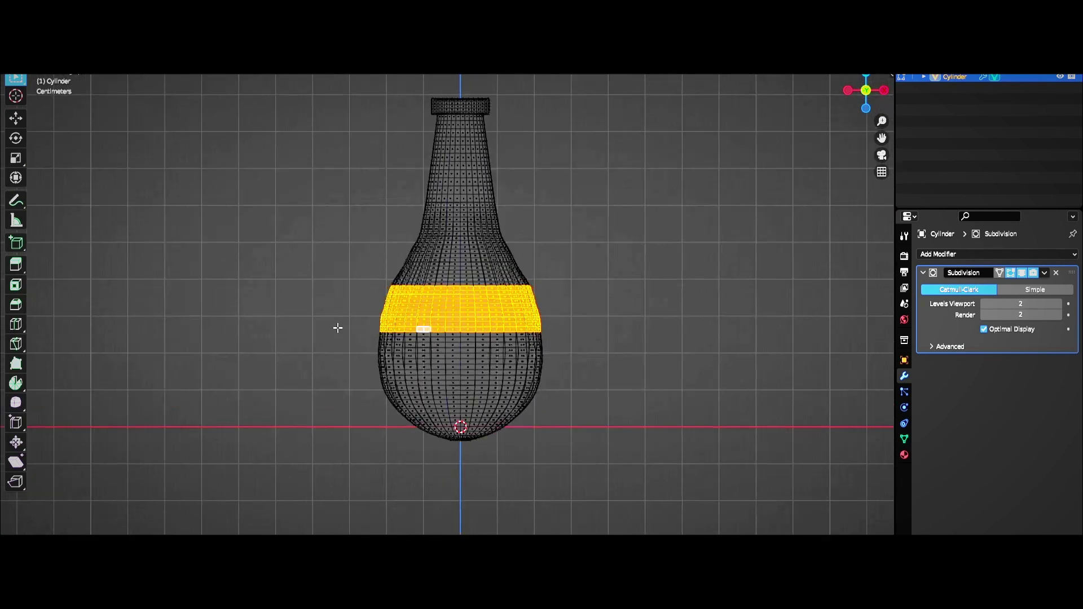
shift+drag(339, 326, 606, 496)
Shrink the bulb faces slightly, separate them as Cylinder.001, and hide the bottle
key(s)
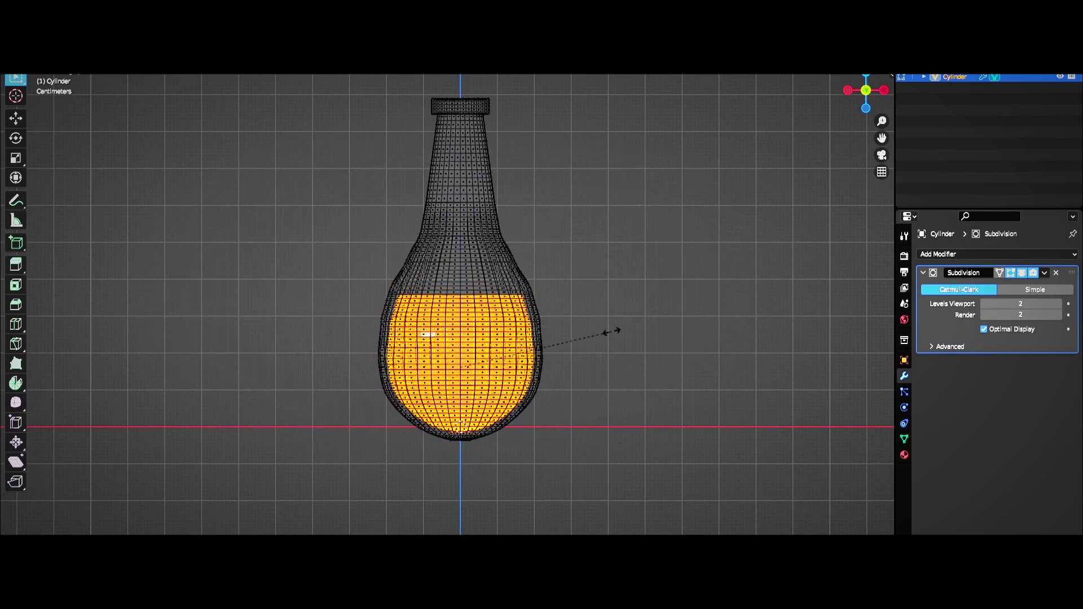
click(612, 332)
middle_drag(612, 331, 592, 322)
scroll(591, 323, up, 5)
scroll(402, 230, down, 5)
key(p)
click(401, 251)
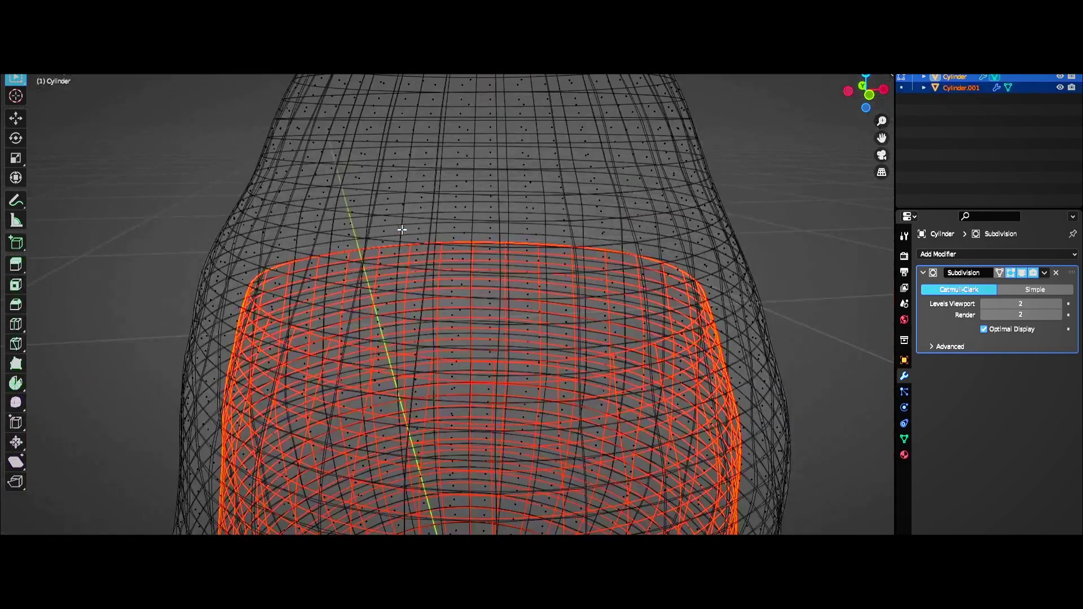
click(1060, 76)
key(Tab)
key(alt+z)
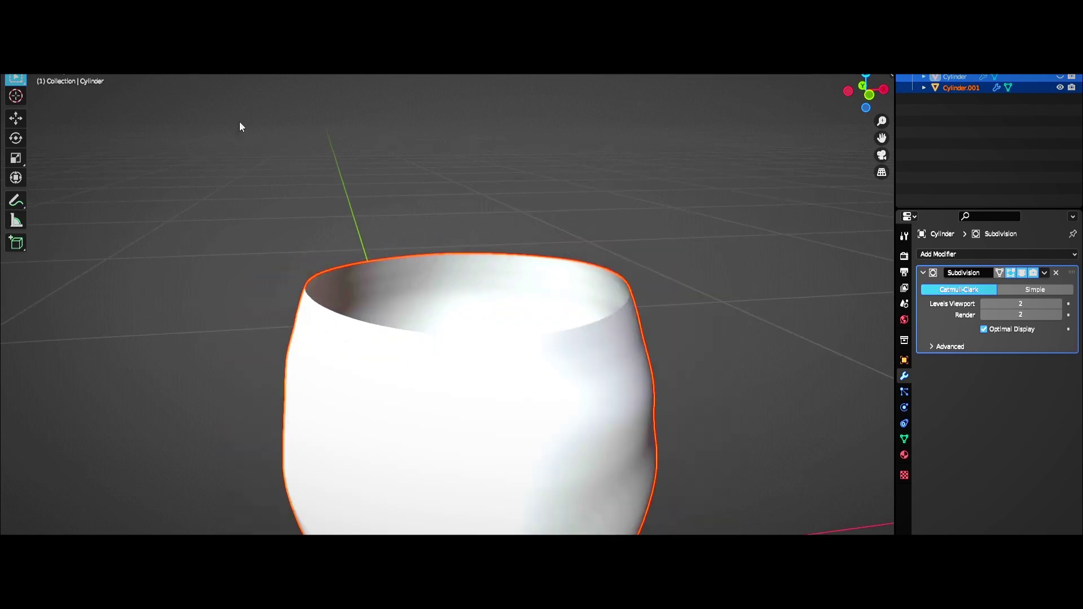
Close the liquid's open top by extruding its edge loop and scaling it shut, then unhide the bottle
key(Tab)
alt+click(392, 258)
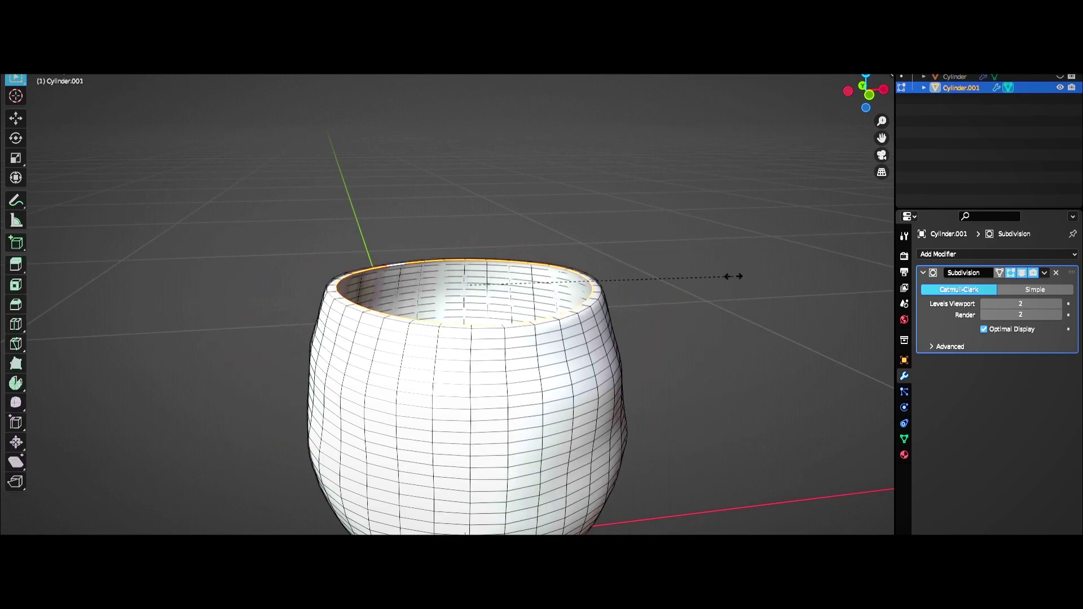
key(e)
key(s)
click(480, 287)
scroll(466, 315, up, 2)
scroll(466, 315, up, 2)
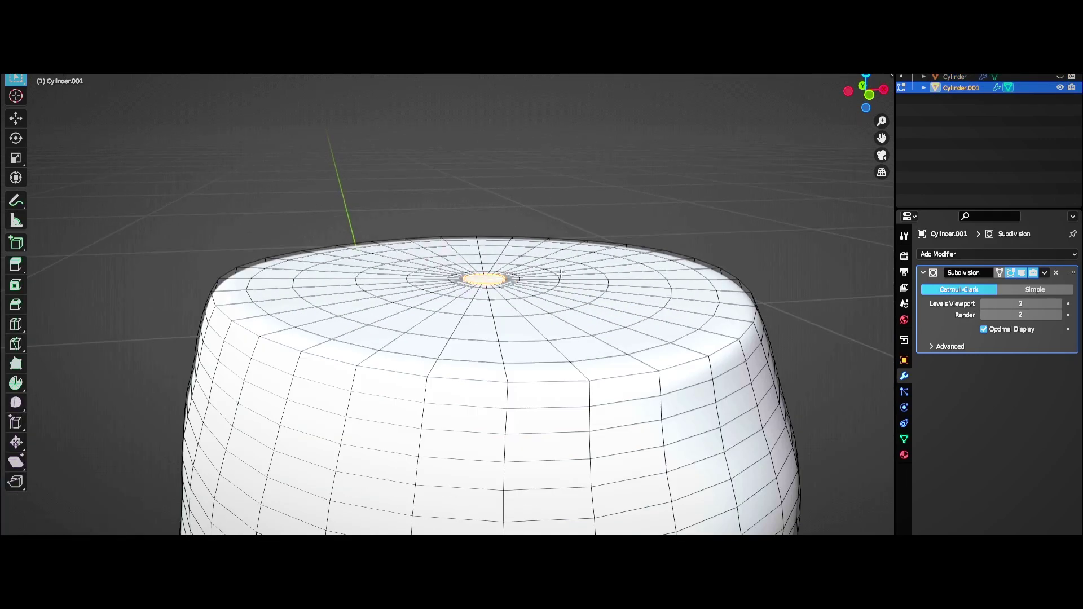
key(Tab)
click(1060, 76)
click(904, 455)
Create a new material for the liquid object Cylinder.001
click(981, 299)
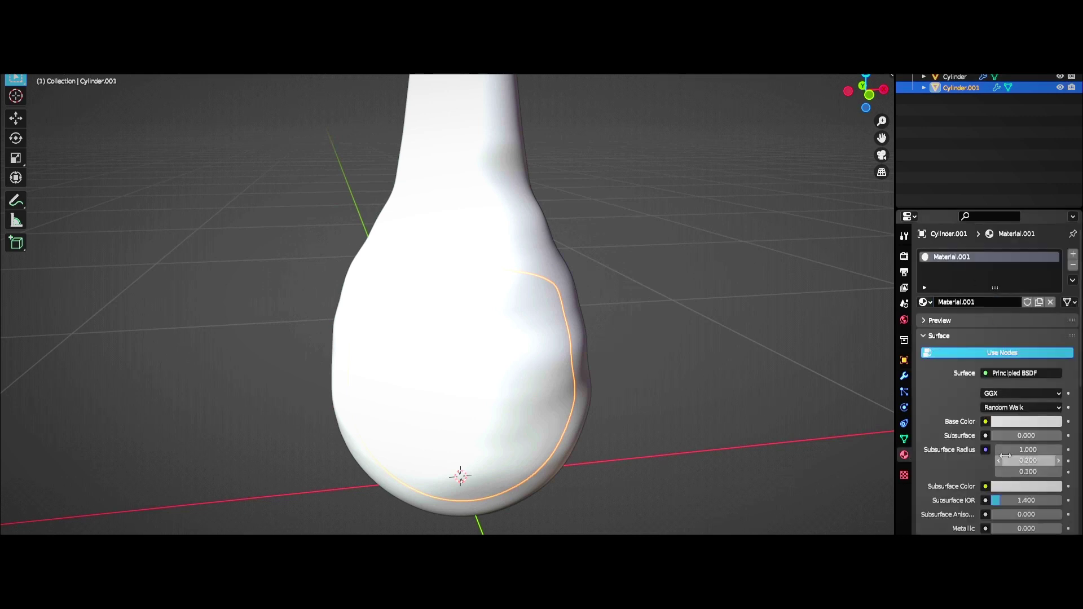
scroll(1020, 469, down, 4)
scroll(1019, 470, down, 2)
click(1026, 331)
key(alt+z)
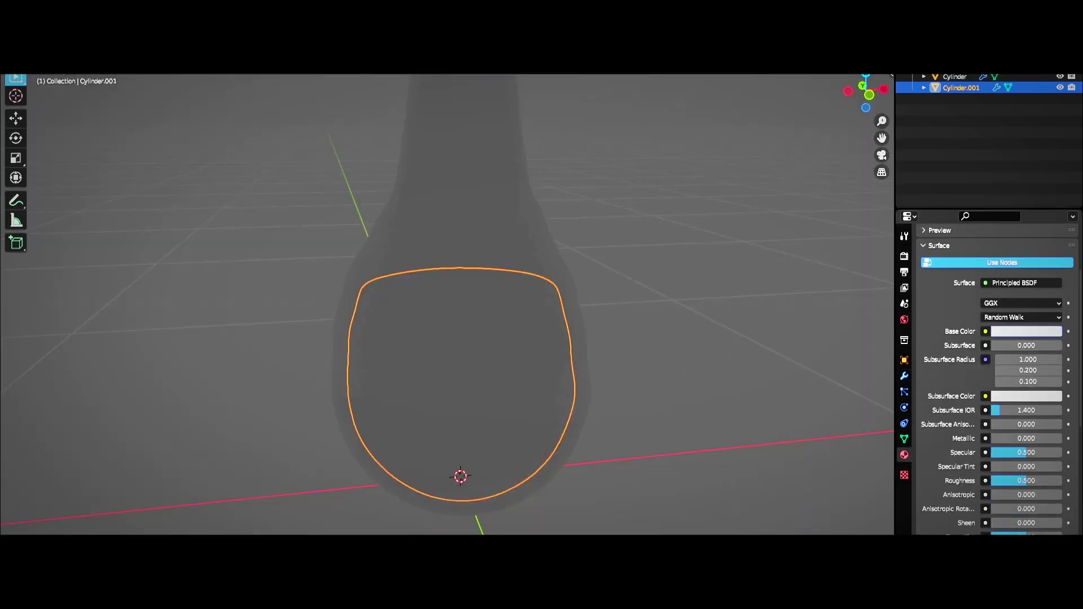
scroll(551, 367, down, 4)
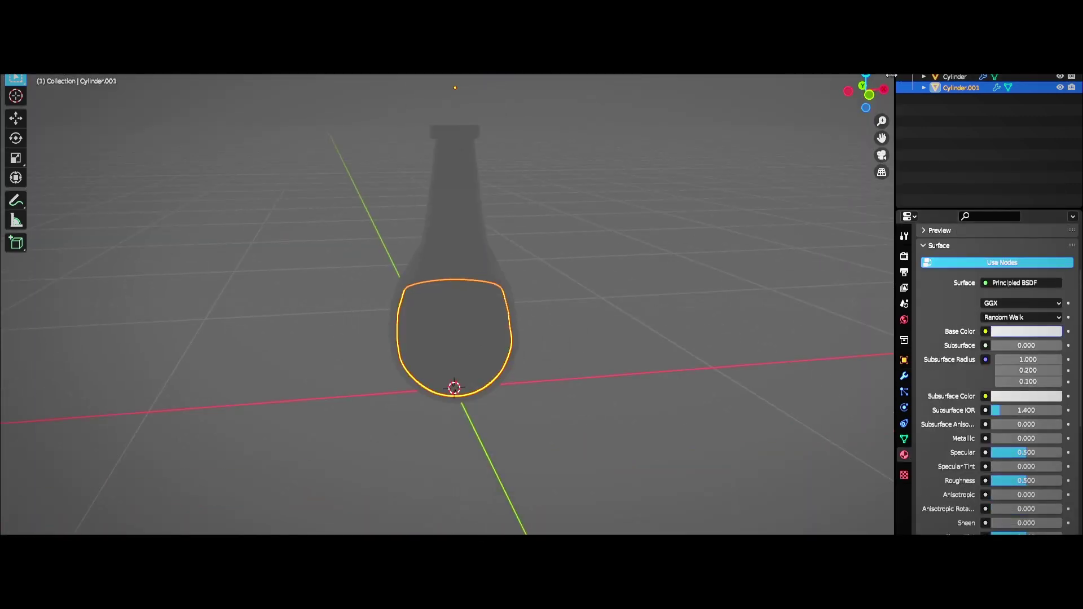
key(alt+z)
Give the material a blue base colour
key(a)
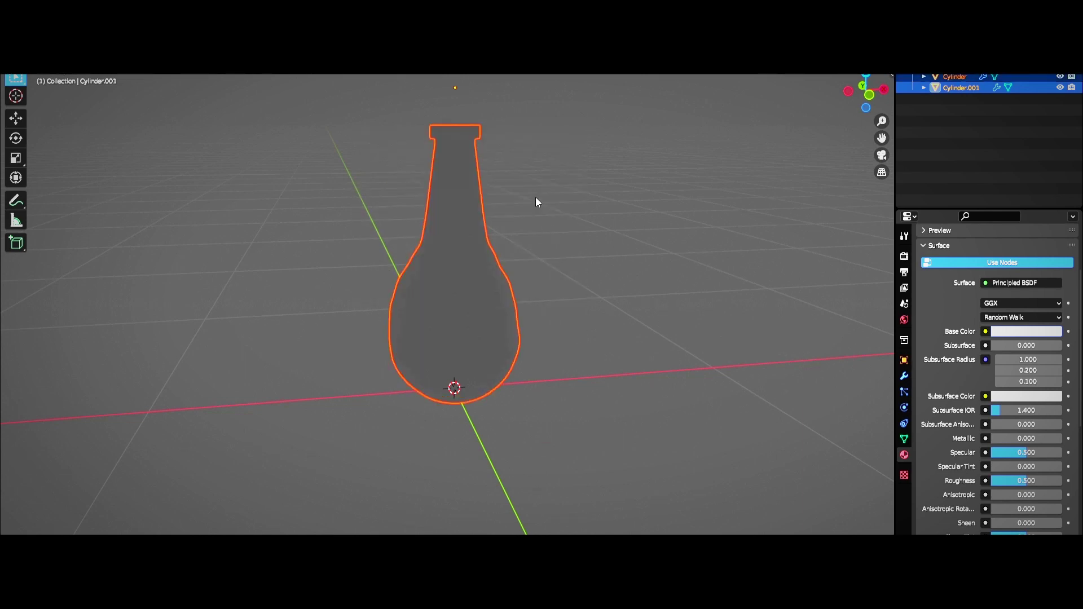
click(503, 296)
click(1026, 418)
drag(990, 302, 981, 316)
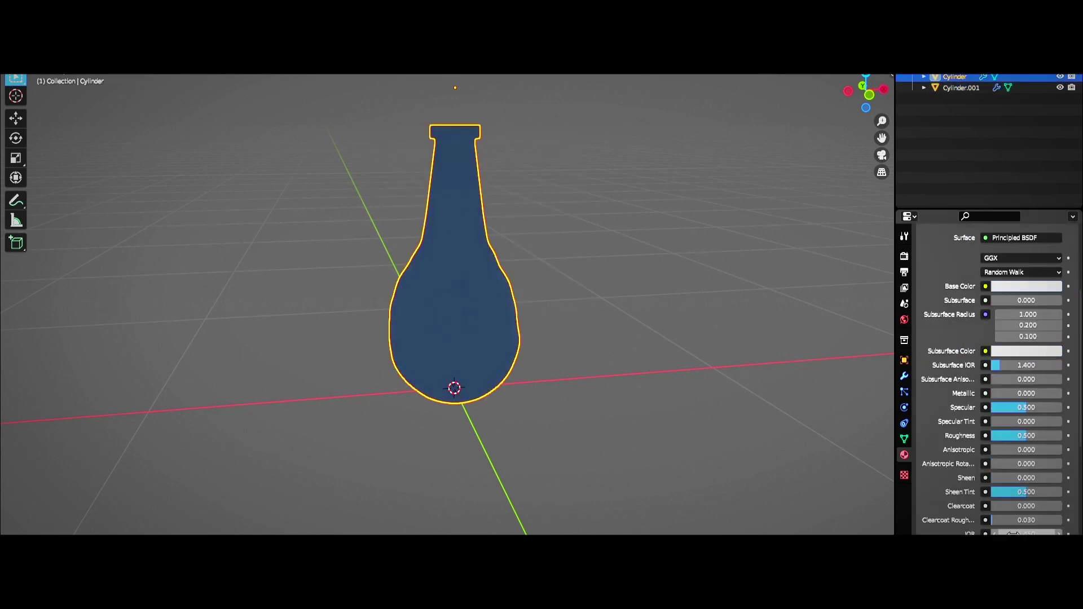
scroll(962, 259, up, 5)
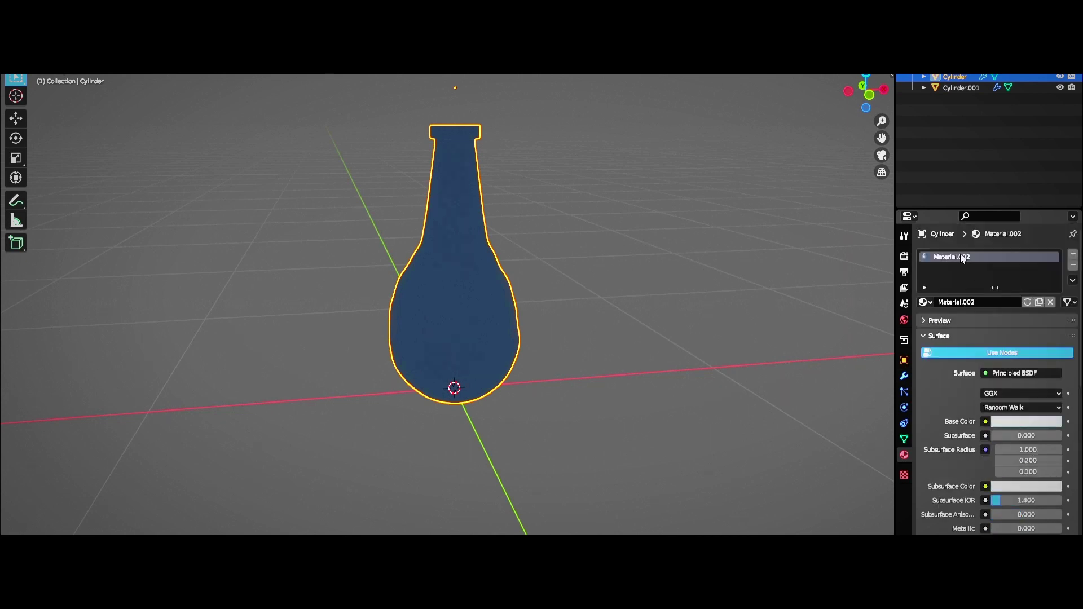
scroll(963, 258, down, 2)
click(1025, 376)
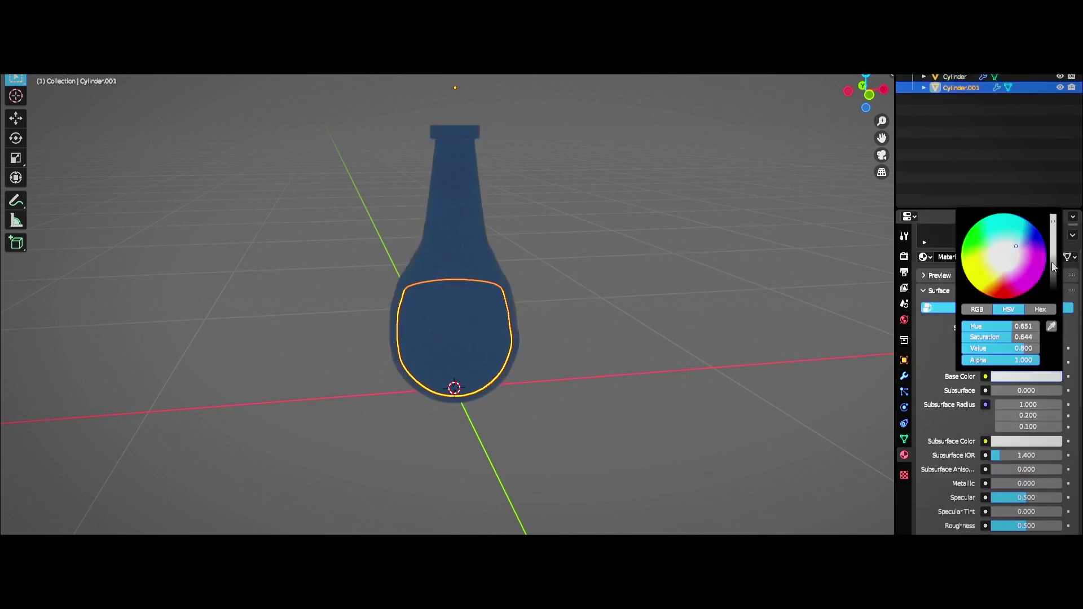
Select the bottle Cylinder and change its surface to Glass BSDF with roughness 0
click(961, 88)
scroll(973, 290, up, 3)
click(454, 249)
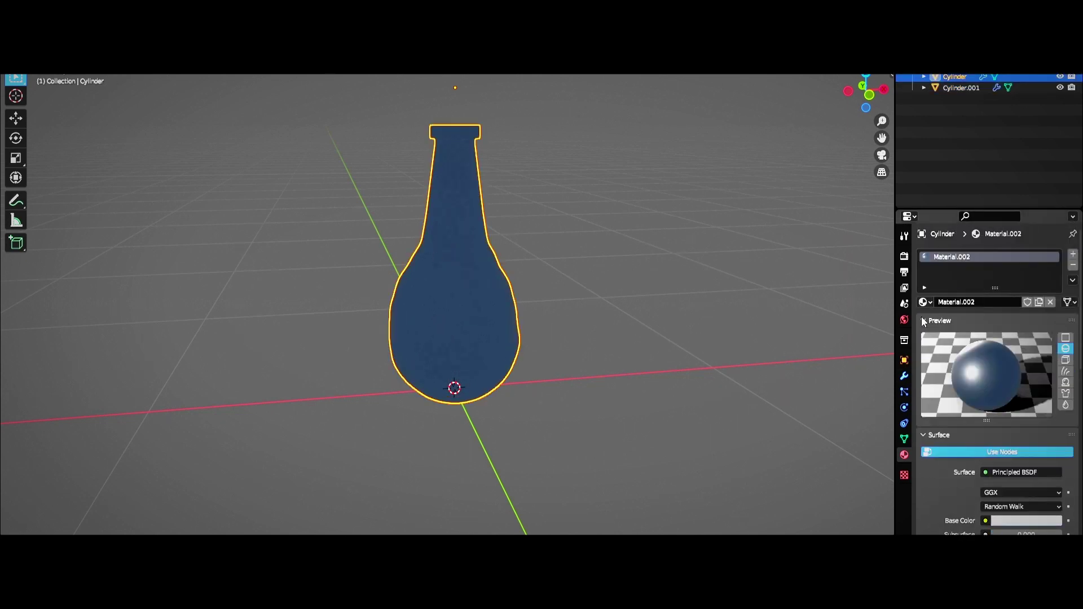
scroll(1018, 441, down, 5)
scroll(1011, 455, down, 3)
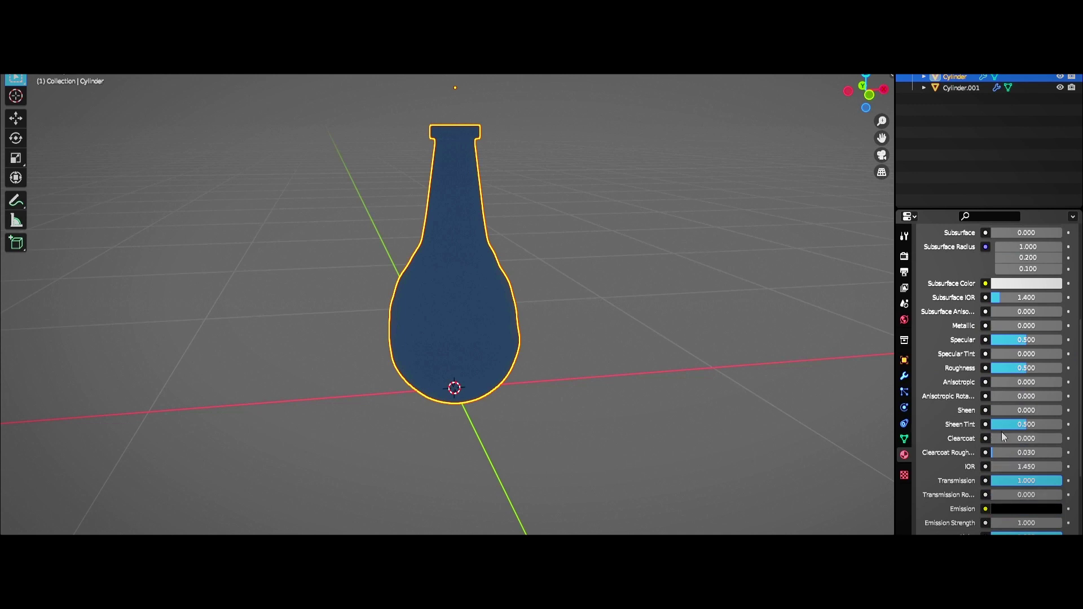
drag(1021, 367, 992, 367)
scroll(951, 373, up, 8)
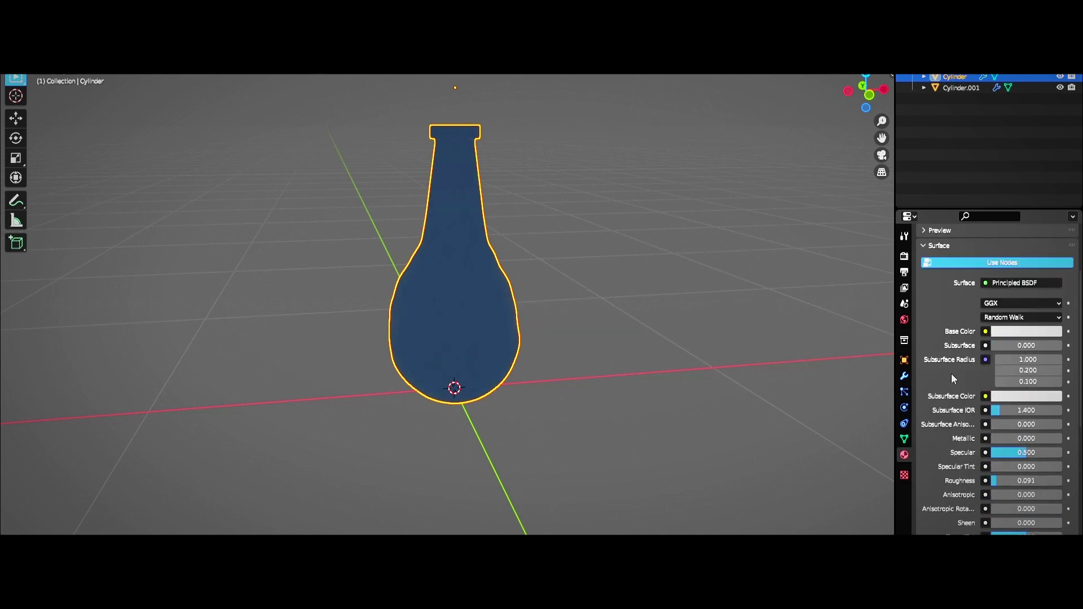
click(1015, 283)
click(932, 374)
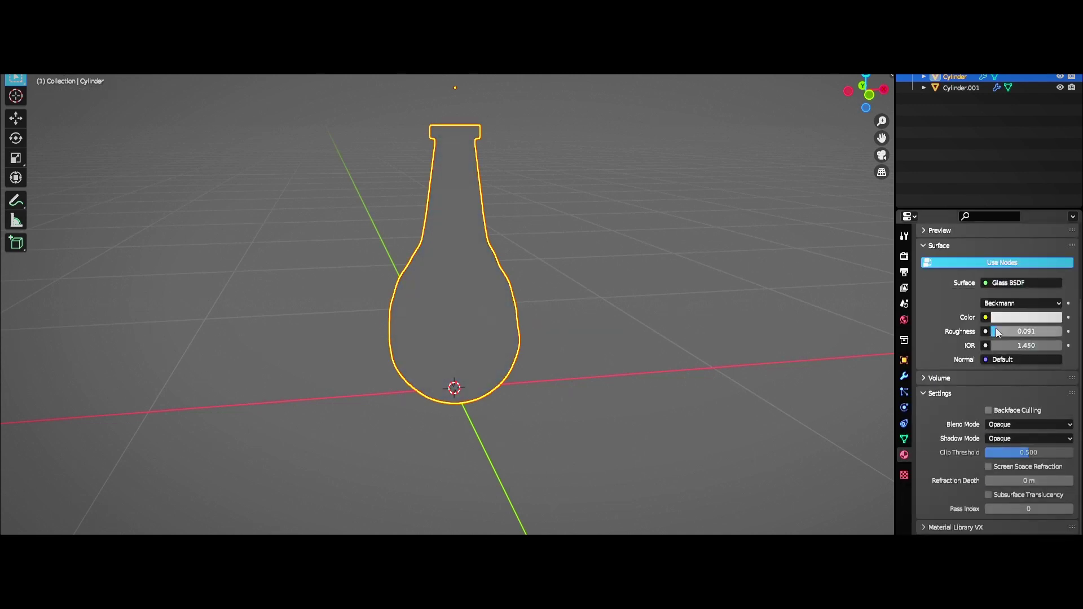
drag(997, 333, 984, 333)
middle_drag(535, 321, 506, 354)
scroll(334, 207, down, 3)
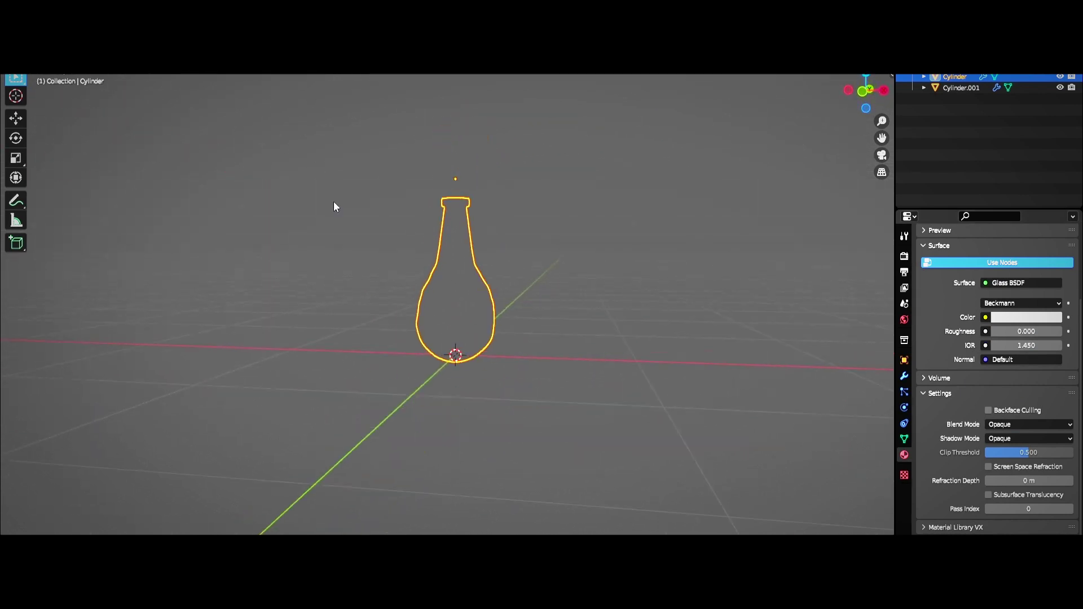
key(shift+a)
Add a spotlight, raise it, tilt it toward the bottle and set its power to 400 W
click(392, 367)
key(g)
key(z)
key(r)
click(492, 271)
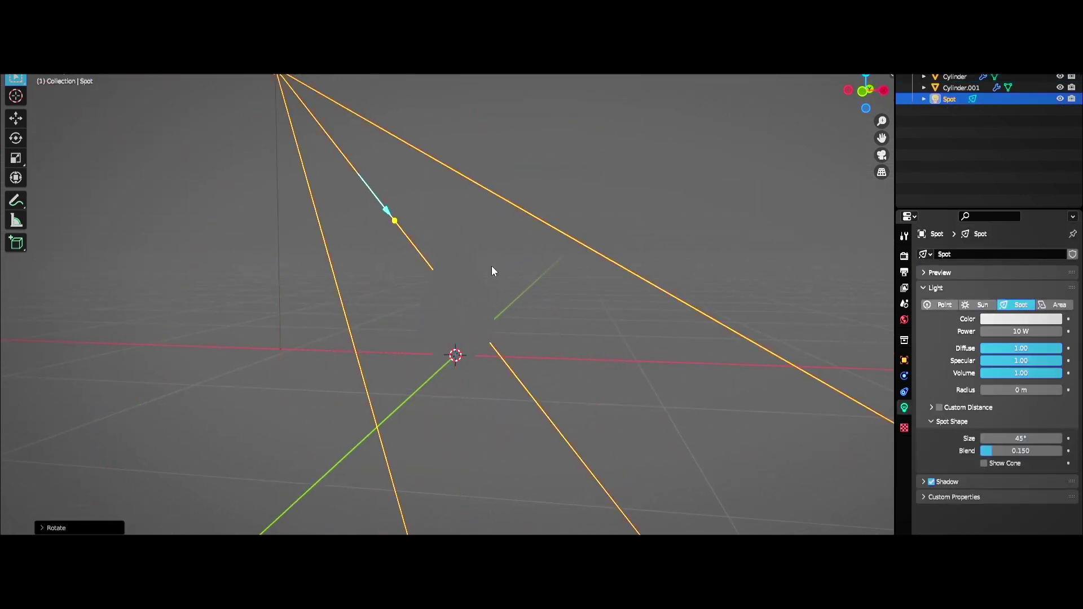
middle_drag(492, 271, 507, 265)
click(1021, 331)
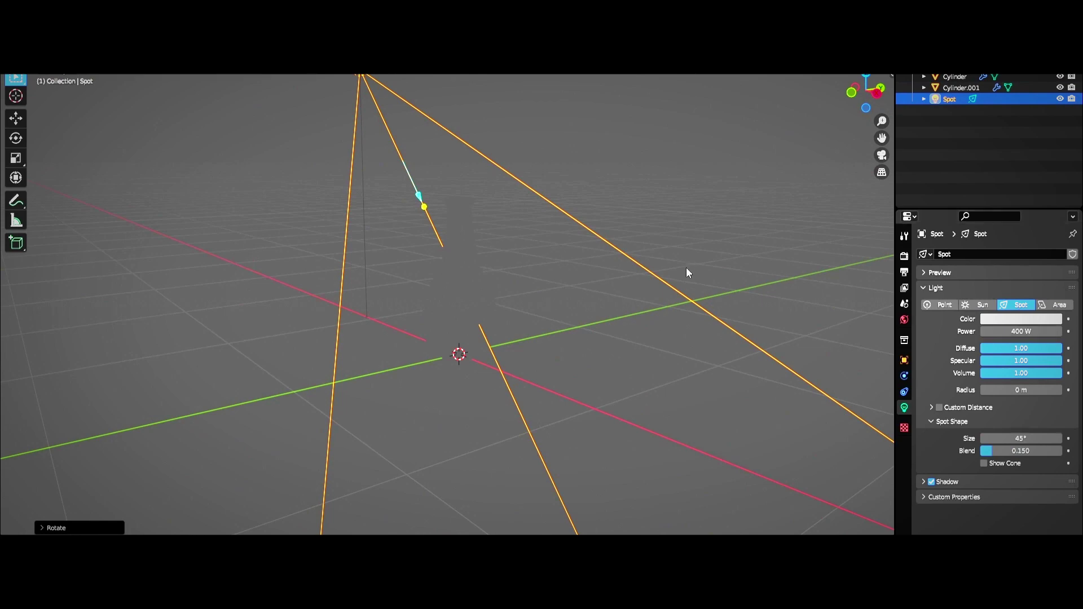
mouse_move(687, 273)
middle_down()
mouse_move(600, 274)
mouse_move(835, 169)
mouse_move(779, 274)
mouse_move(846, 299)
middle_up()
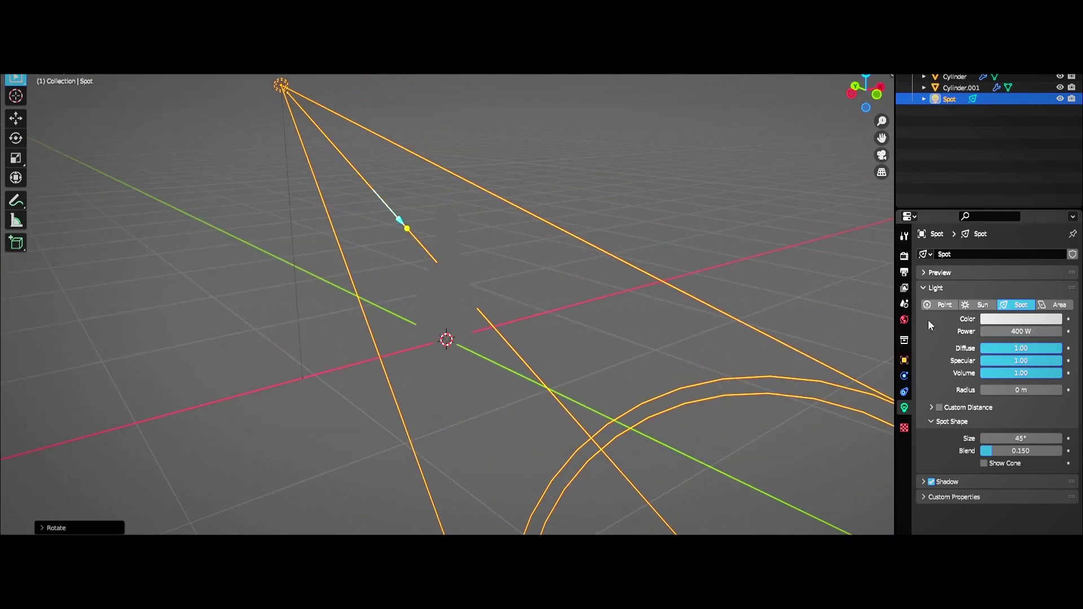
Switch the render engine to Cycles with viewport denoising enabled
click(904, 256)
click(1024, 292)
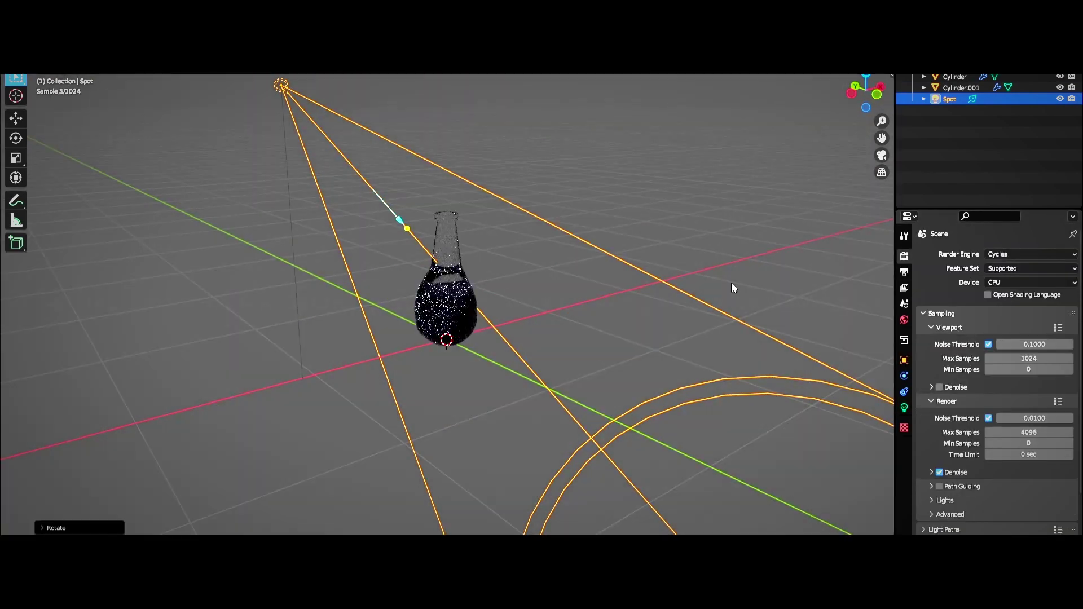
scroll(731, 282, up, 4)
click(940, 387)
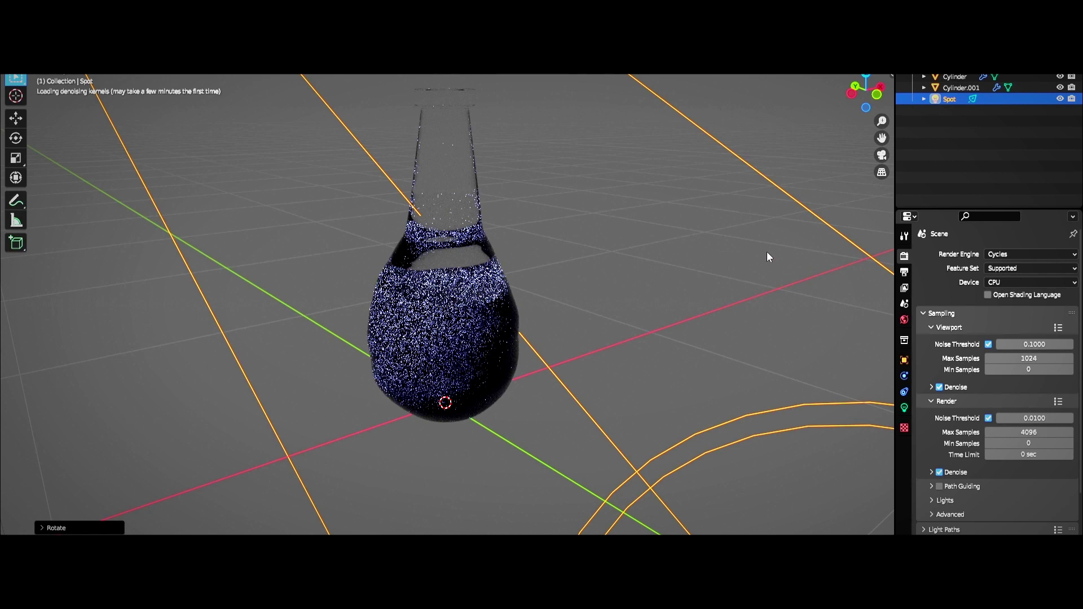
click(1010, 282)
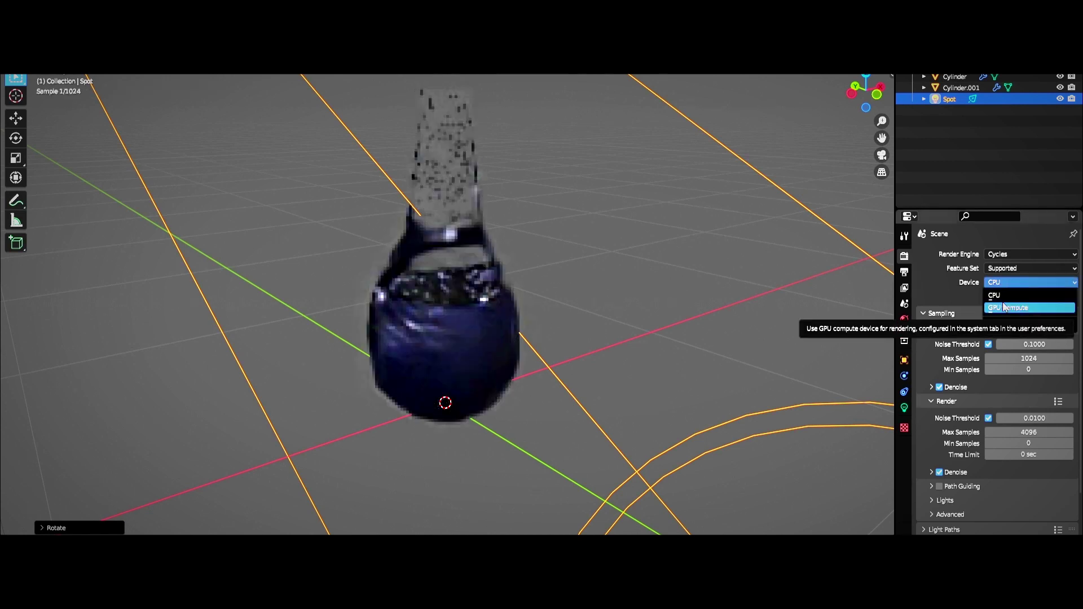
Select the glass bottle and lower its material's IOR to 1.250
click(961, 88)
middle_drag(615, 245, 595, 248)
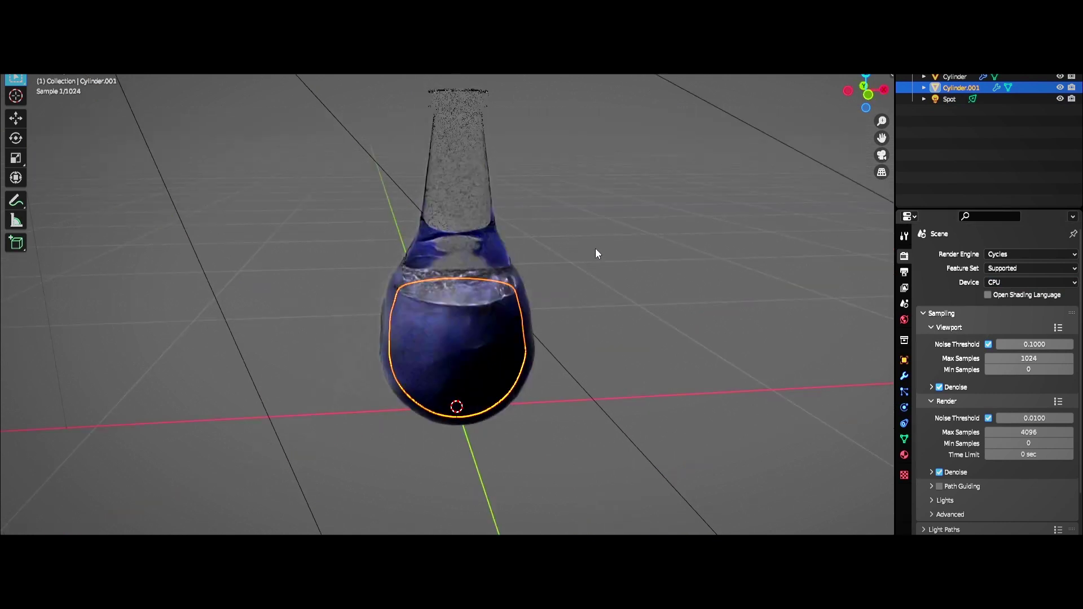
click(640, 274)
click(955, 77)
click(904, 455)
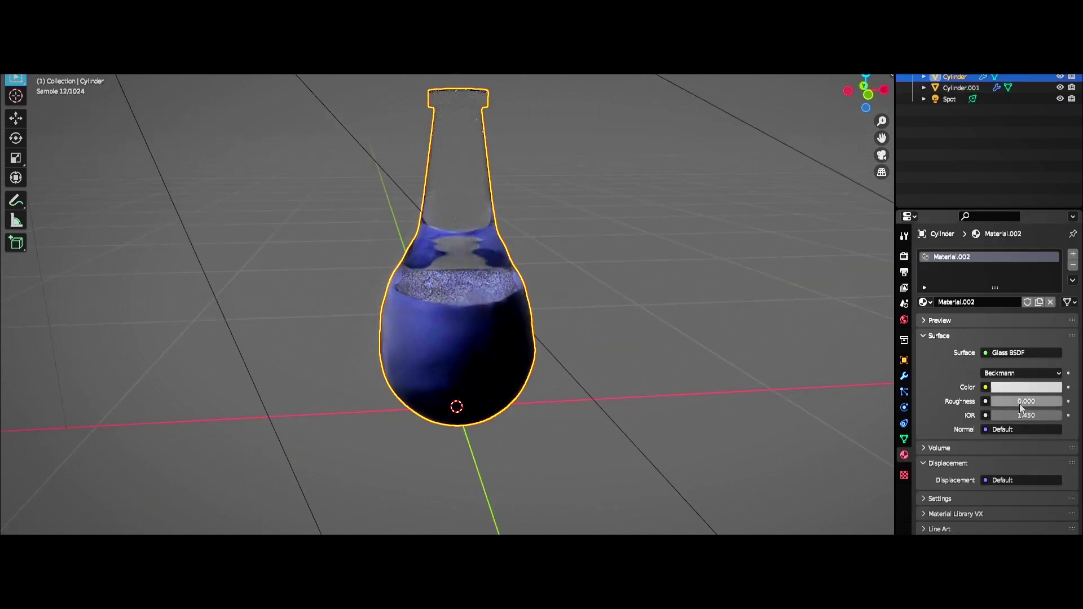
drag(1022, 414, 1004, 415)
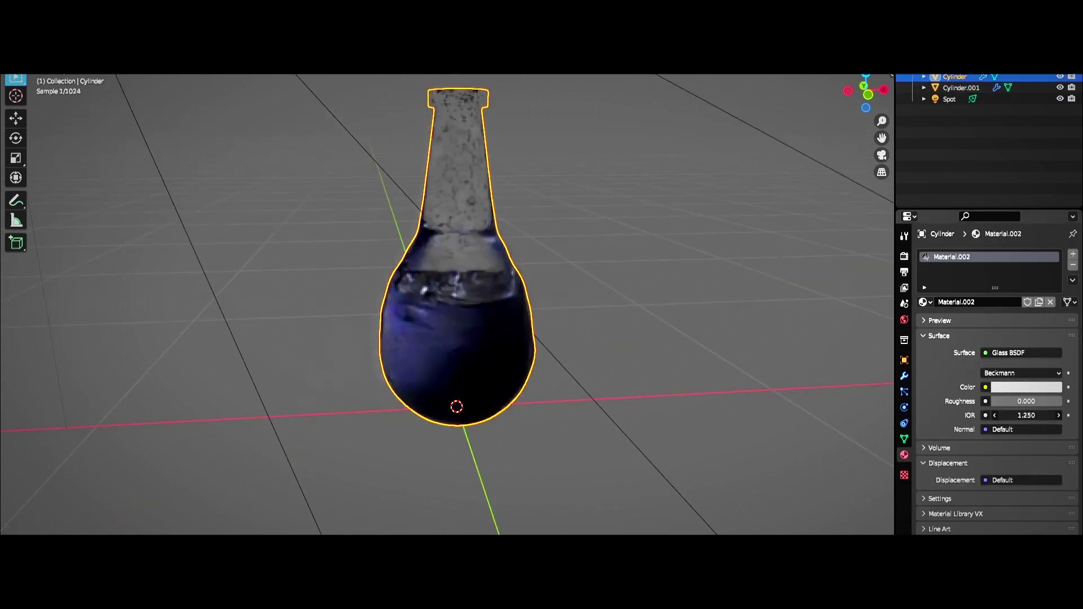
Drag the Glass BSDF IOR field to 0.950 and zoom the viewport out
drag(1004, 415, 1032, 415)
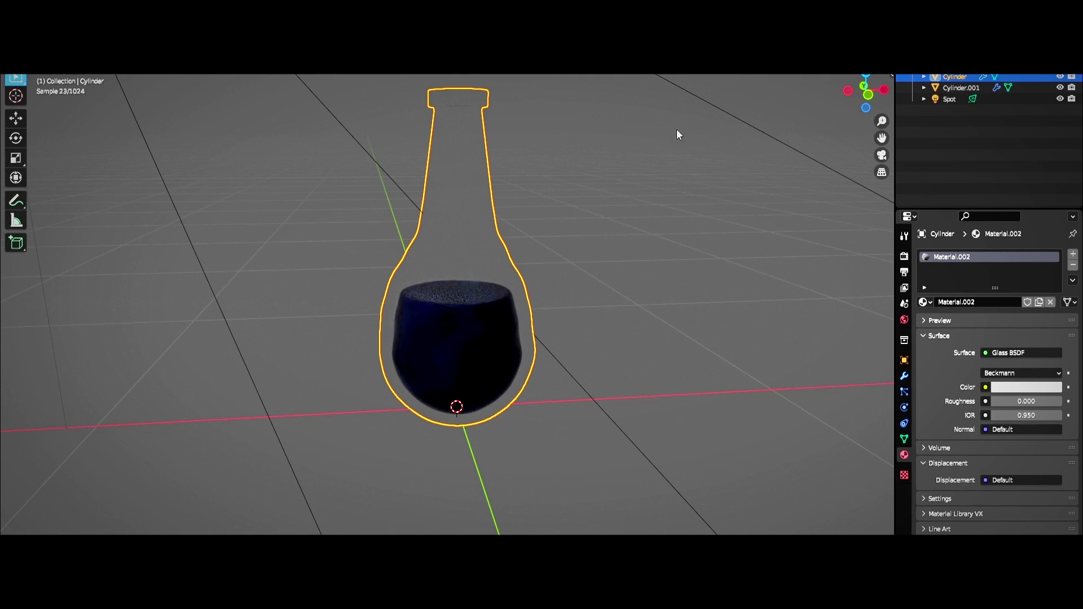
middle_drag(658, 192, 697, 280)
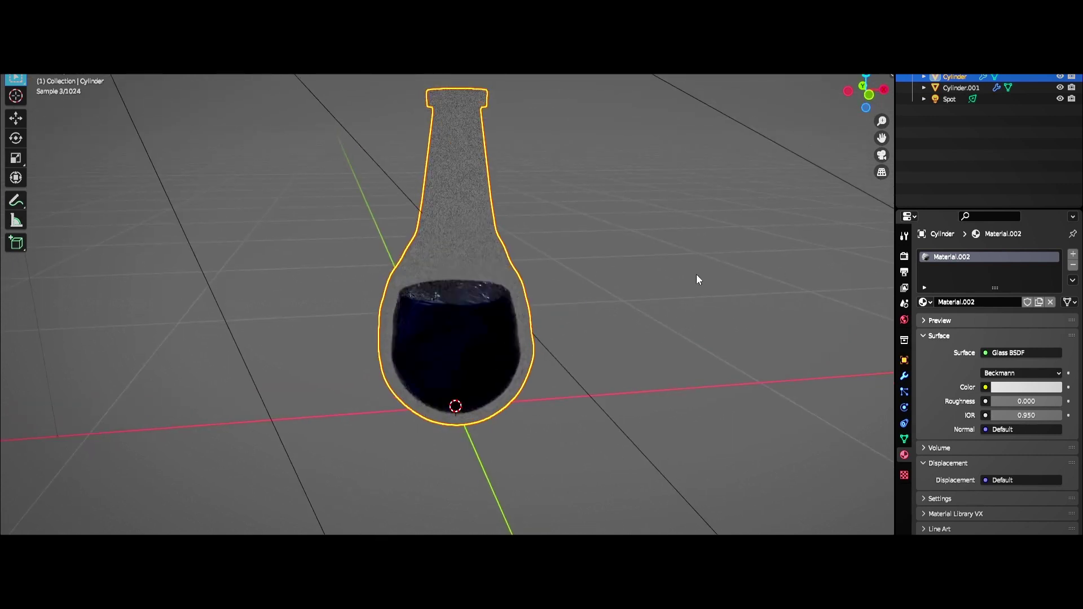
scroll(551, 272, down, 5)
Return to solid shading and duplicate the spotlight as Spot.001, rotated toward the bottle
key(z)
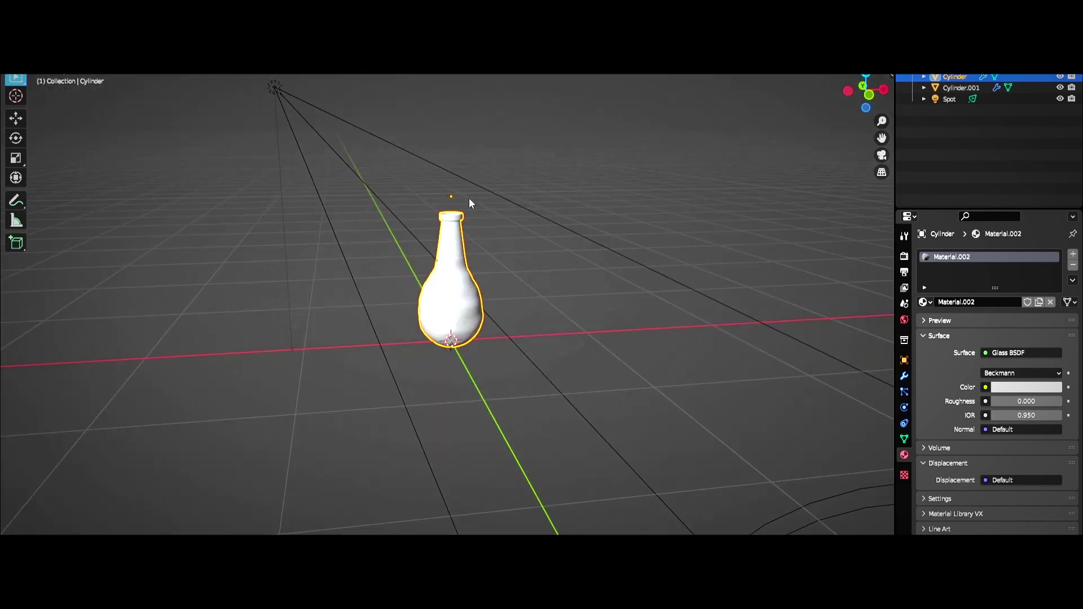
click(469, 198)
middle_drag(469, 198, 442, 147)
key(shift+d)
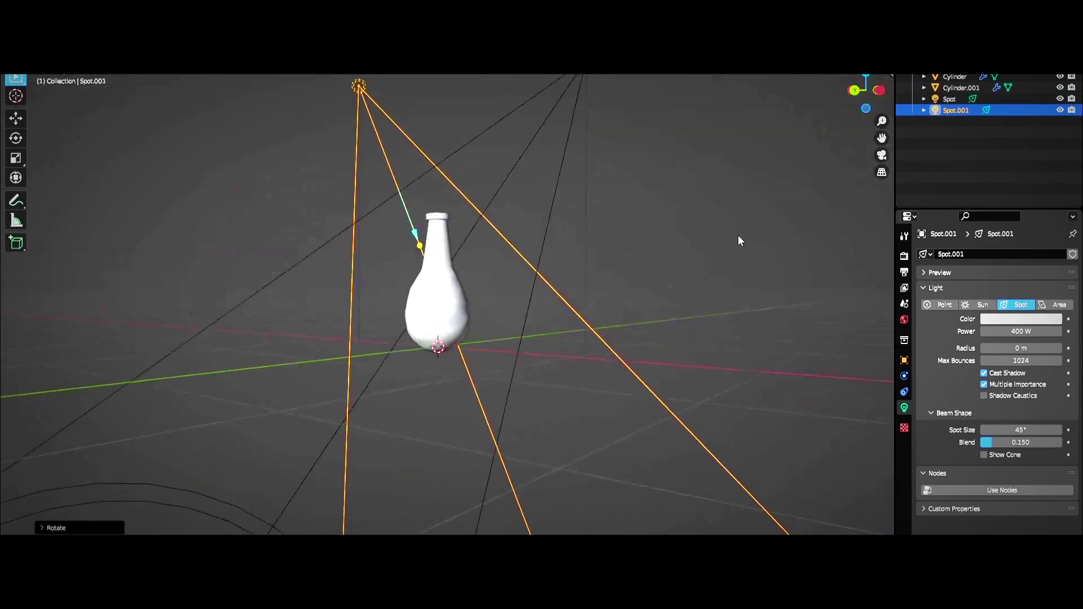
click(556, 209)
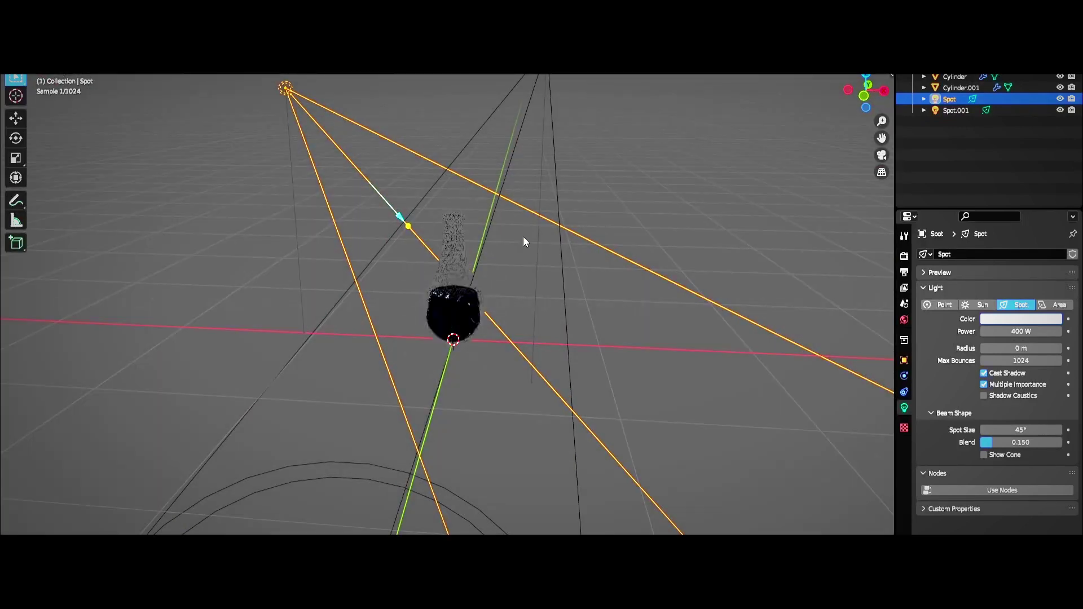
Duplicate the spotlight again as Spot.002 and place it aimed at the bottle
mouse_move(523, 236)
middle_down()
mouse_move(568, 261)
mouse_move(472, 242)
mouse_move(570, 246)
mouse_move(521, 265)
middle_up()
key(shift+d)
click(533, 240)
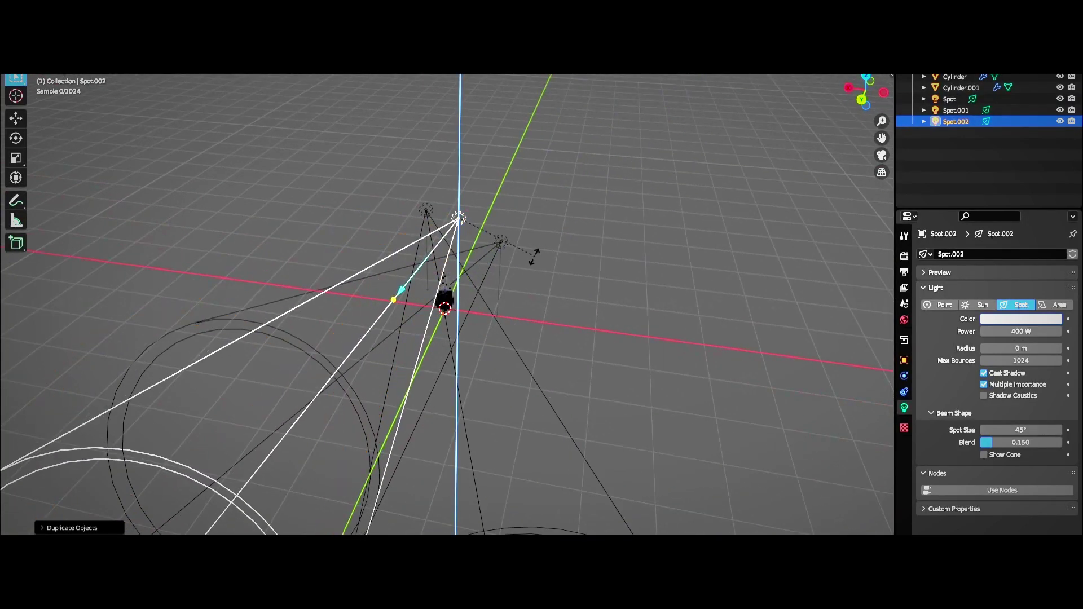
click(1021, 318)
scroll(597, 309, up, 2)
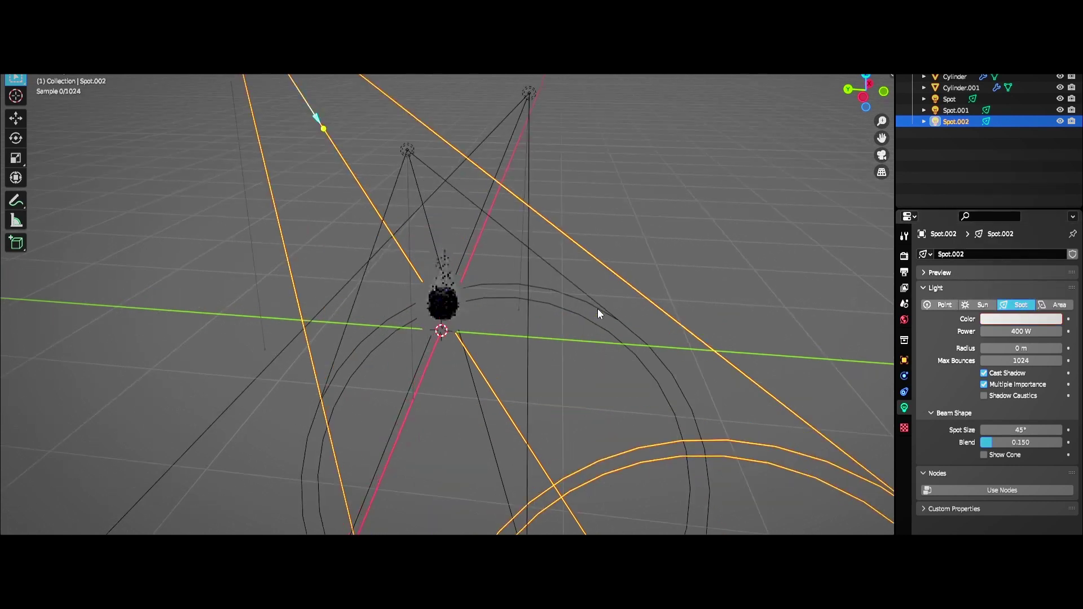
scroll(580, 307, up, 5)
Set the render engine back to Eevee
click(443, 185)
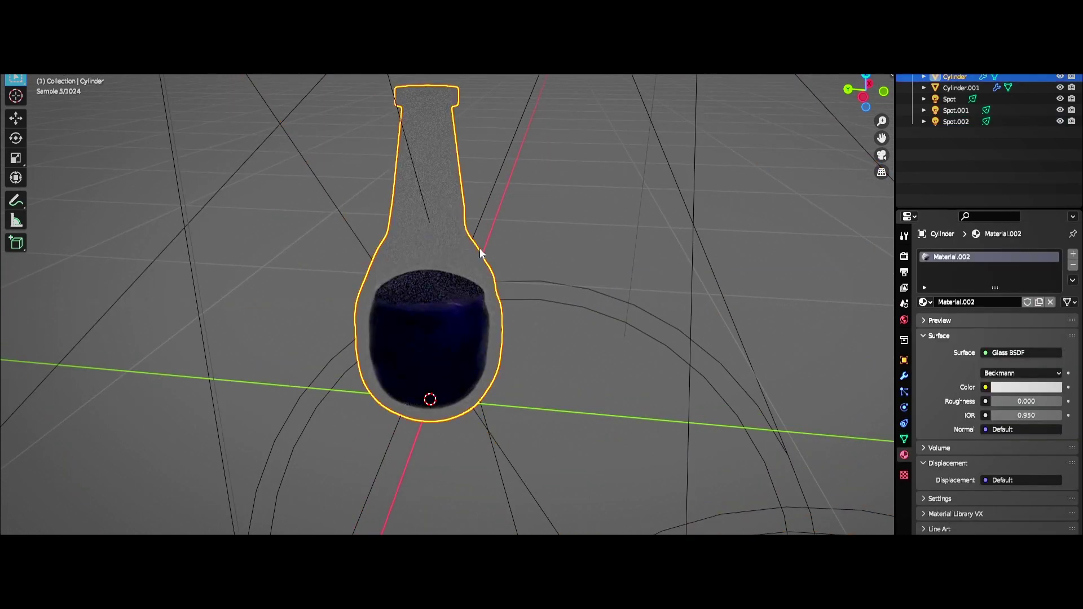
click(904, 256)
click(997, 267)
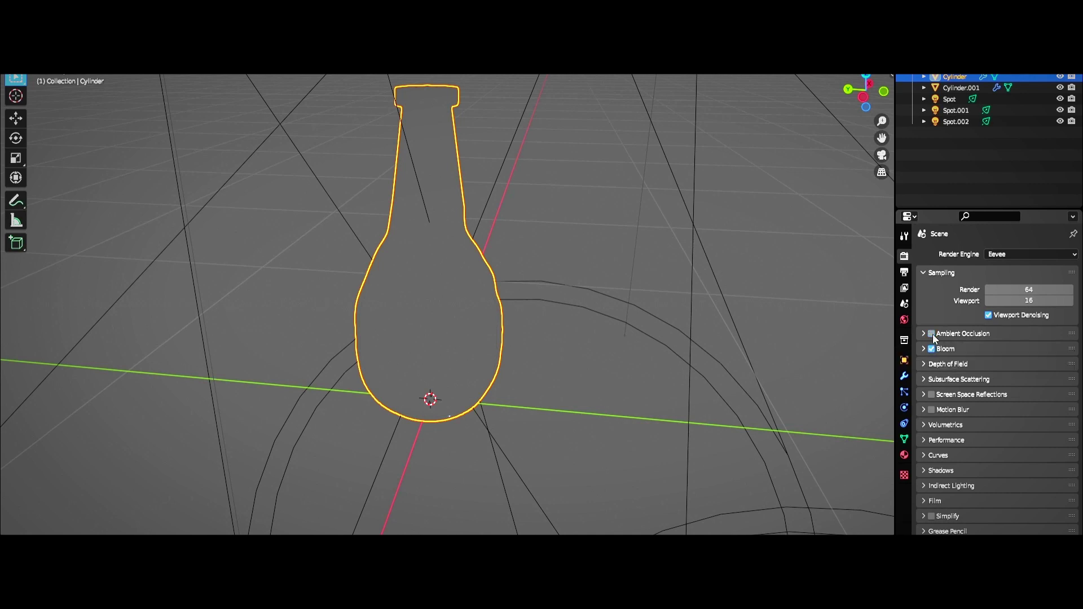
Switch rendering back to Cycles and add a plane scaled up as a floor under the bottle
click(1015, 254)
click(1011, 281)
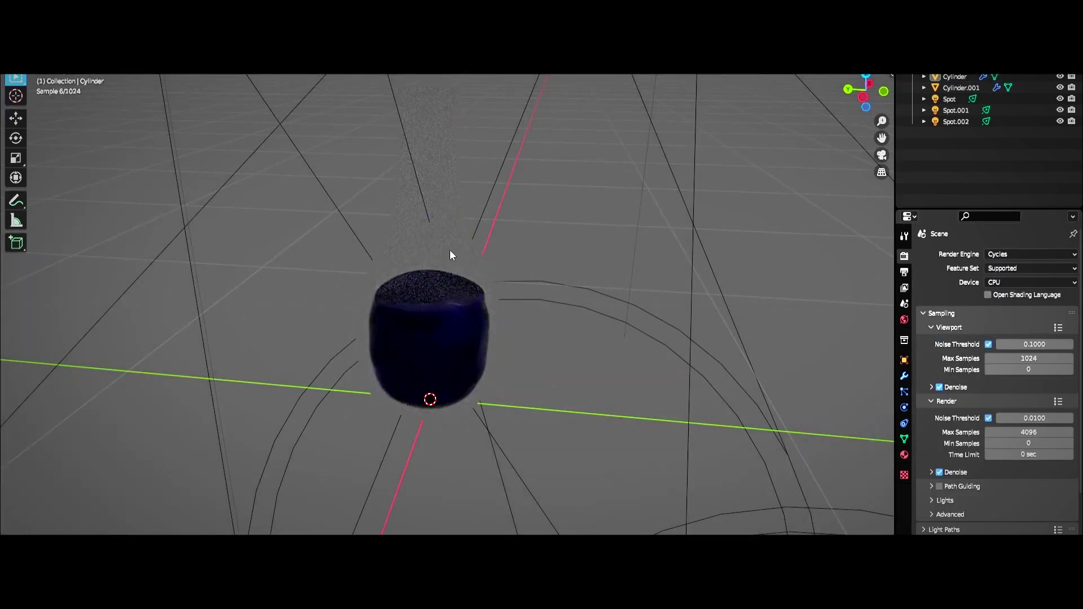
click(448, 255)
key(shift+a)
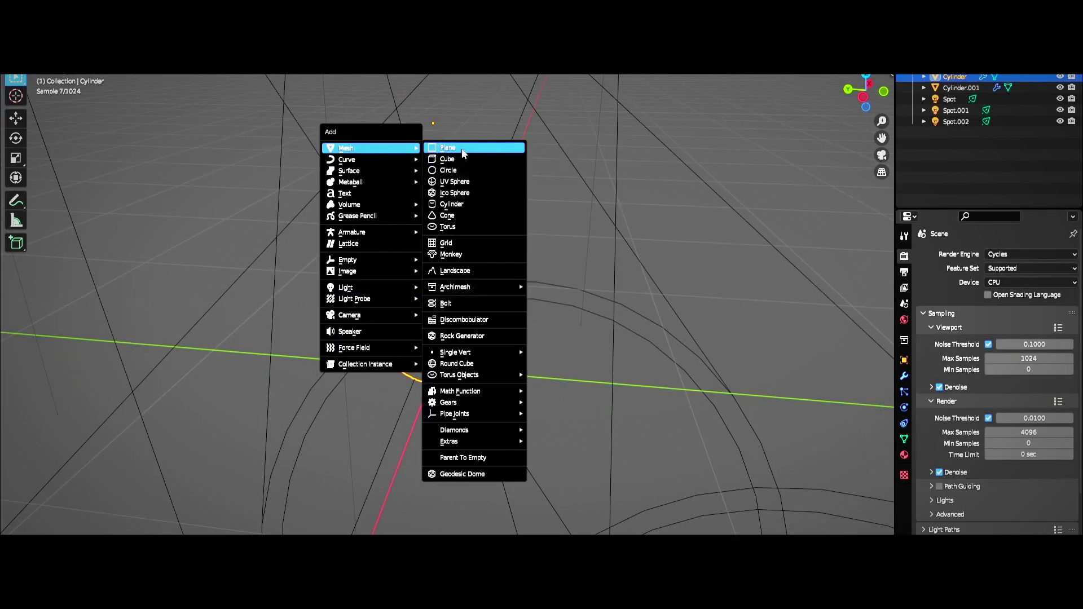
click(463, 147)
key(s)
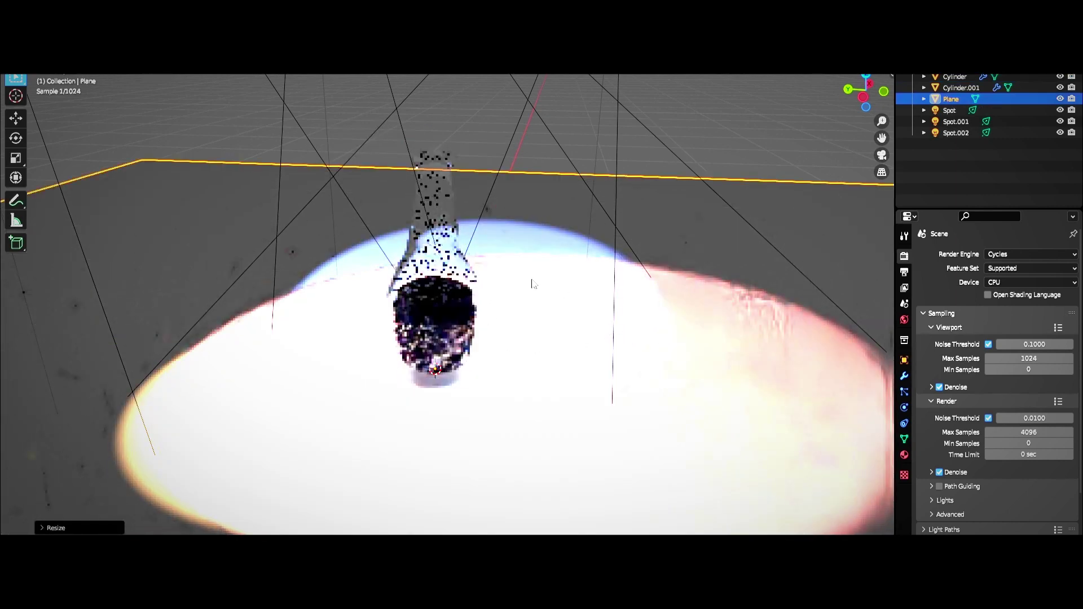
scroll(532, 284, down, 5)
Duplicate Spot.002 into a new spotlight, Spot.003, and aim it at the bottle
click(308, 87)
key(g)
key(Escape)
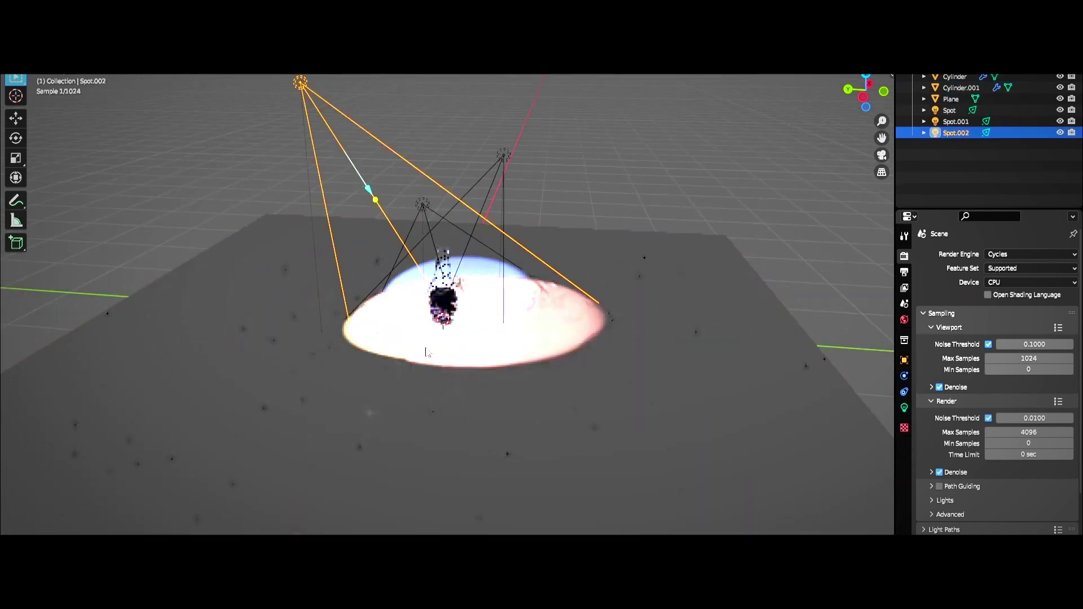
key(shift+d)
click(439, 448)
key(r)
click(394, 338)
key(g)
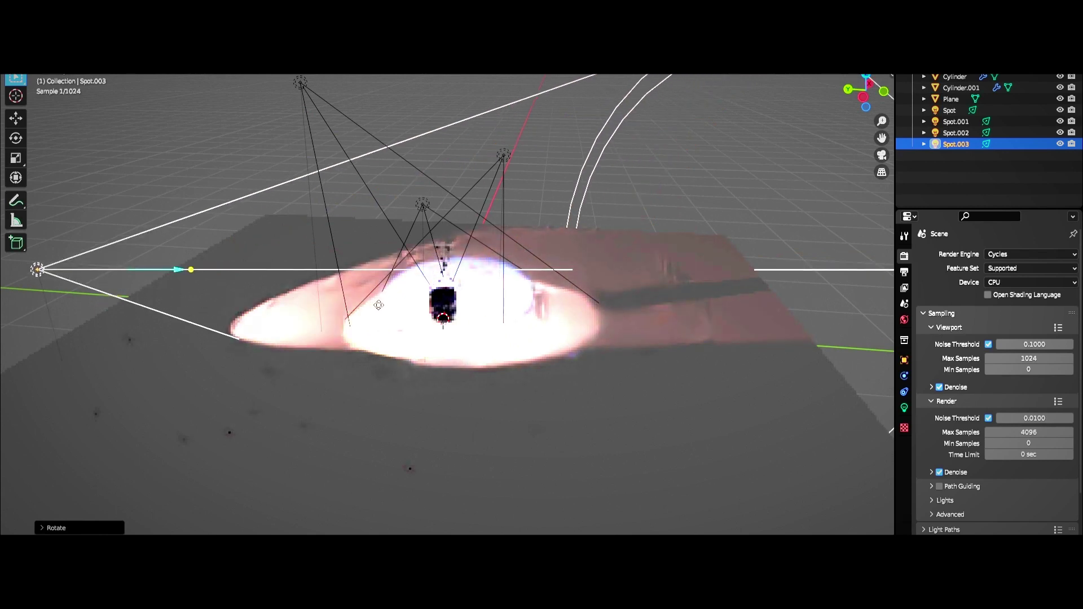
click(378, 305)
Reposition and rotate the Spot and Spot.001 lights so they point at the bottle
click(423, 204)
middle_drag(423, 237, 580, 299)
key(r)
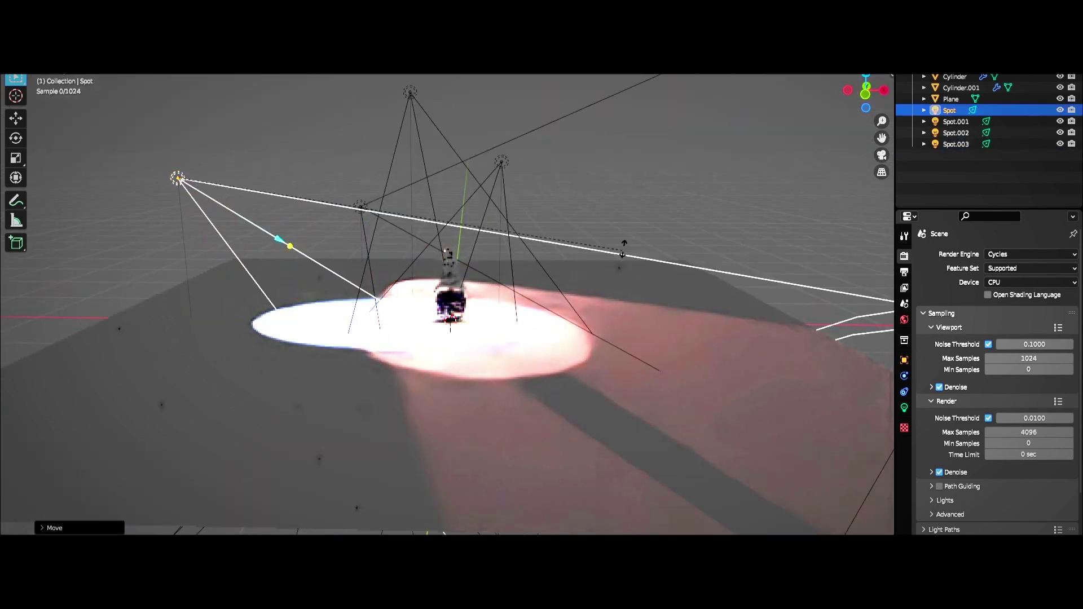
click(623, 254)
click(520, 165)
middle_drag(520, 165, 707, 227)
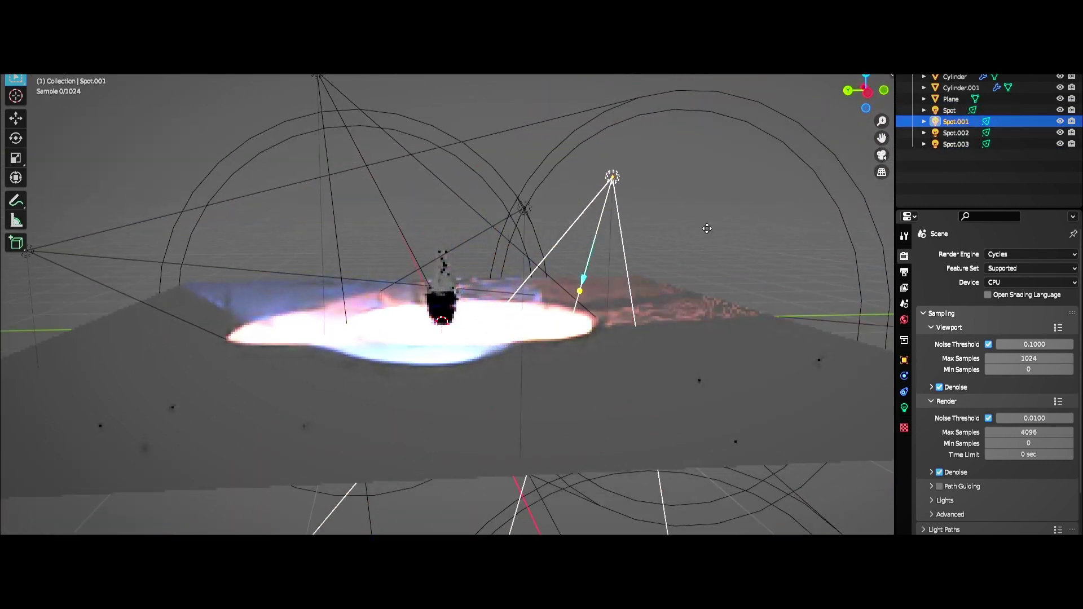
click(733, 271)
Raise the World Color value to brighten the background
click(904, 319)
click(1025, 327)
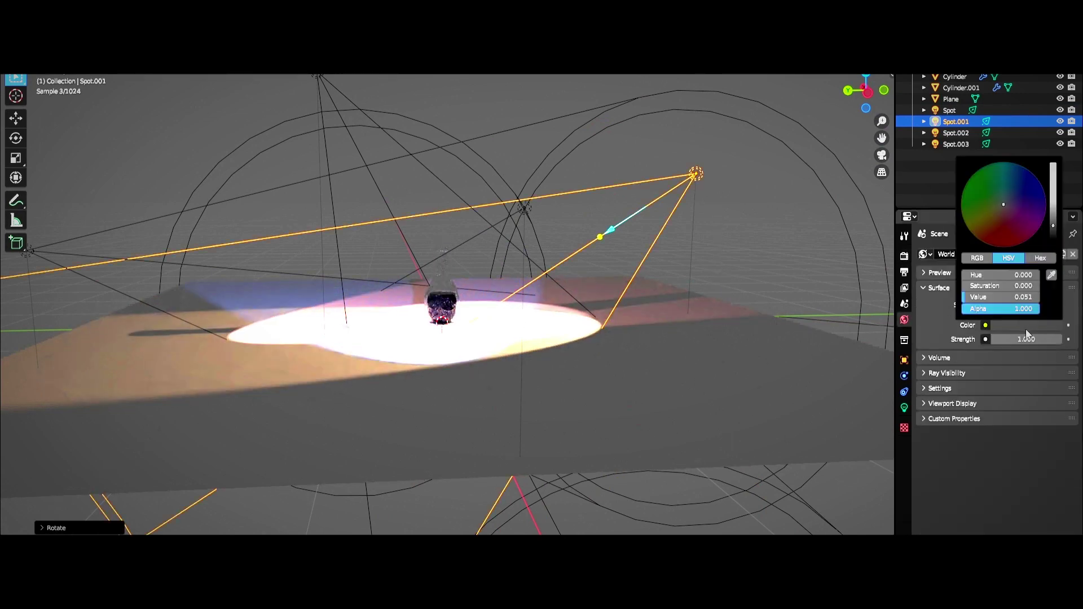
drag(1052, 225, 1052, 164)
middle_drag(620, 271, 533, 270)
Darken the floor plane's Base Color to grey
click(533, 270)
click(904, 454)
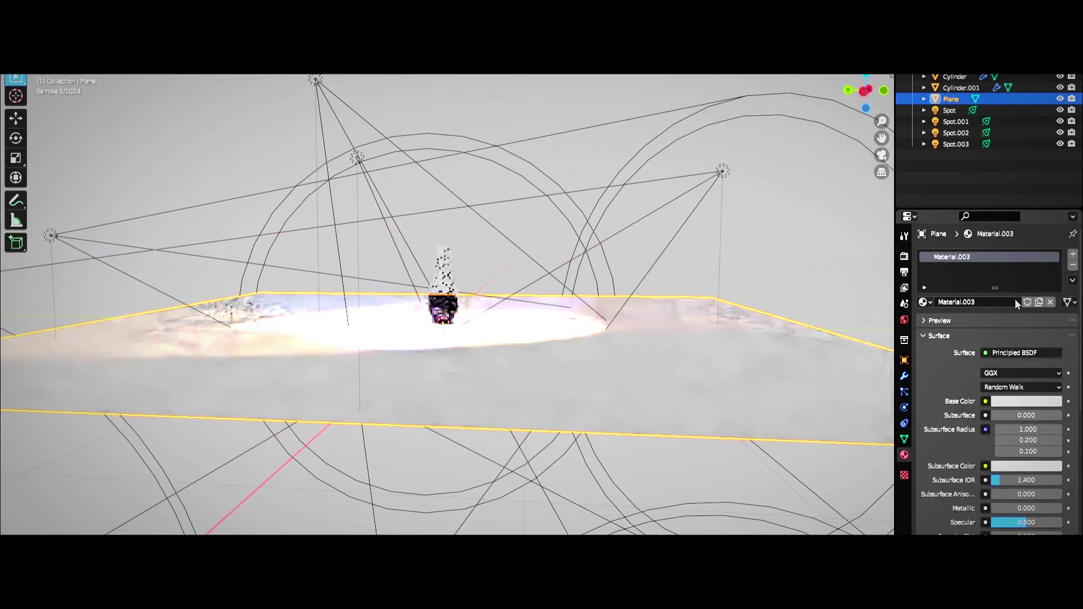
click(1027, 401)
drag(1068, 248, 1068, 296)
middle_drag(535, 282, 445, 277)
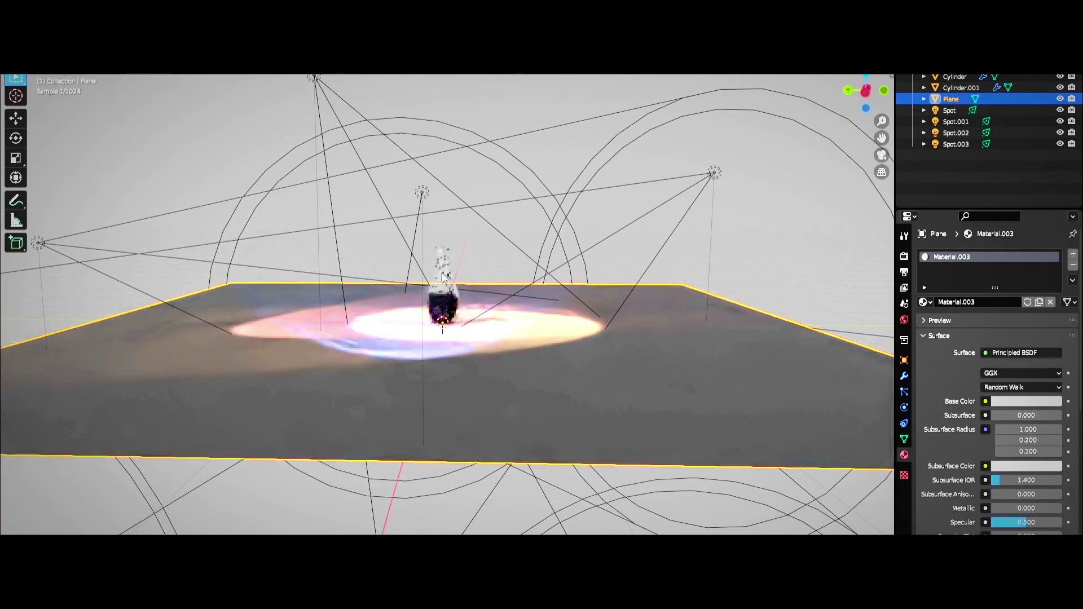
Add a grease pencil Stroke object to the right of the bottle, plus a camera
click(445, 277)
key(shift+a)
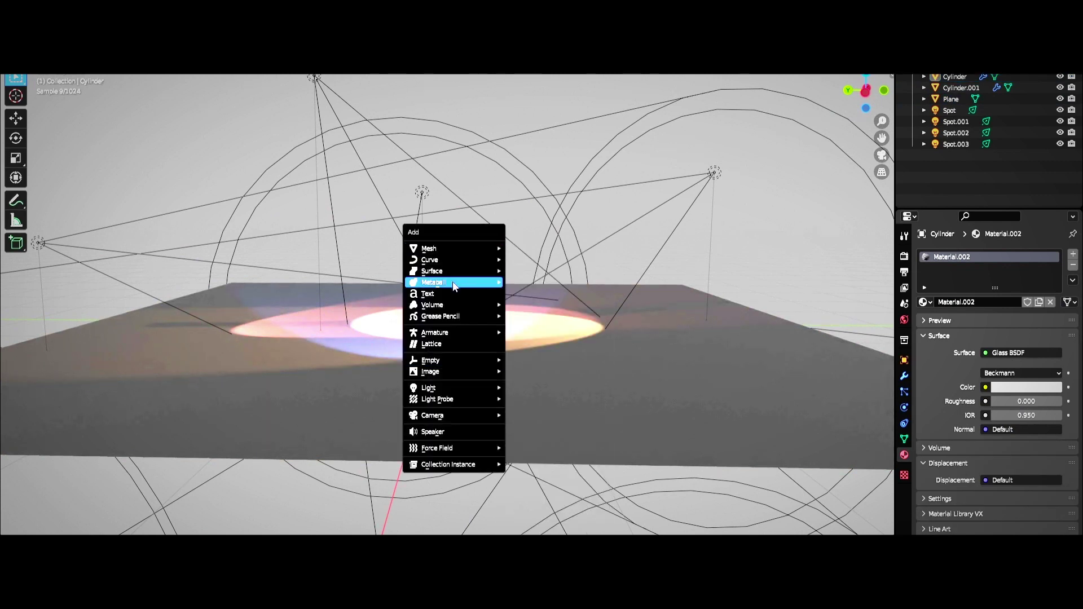
mouse_move(440, 316)
click(535, 335)
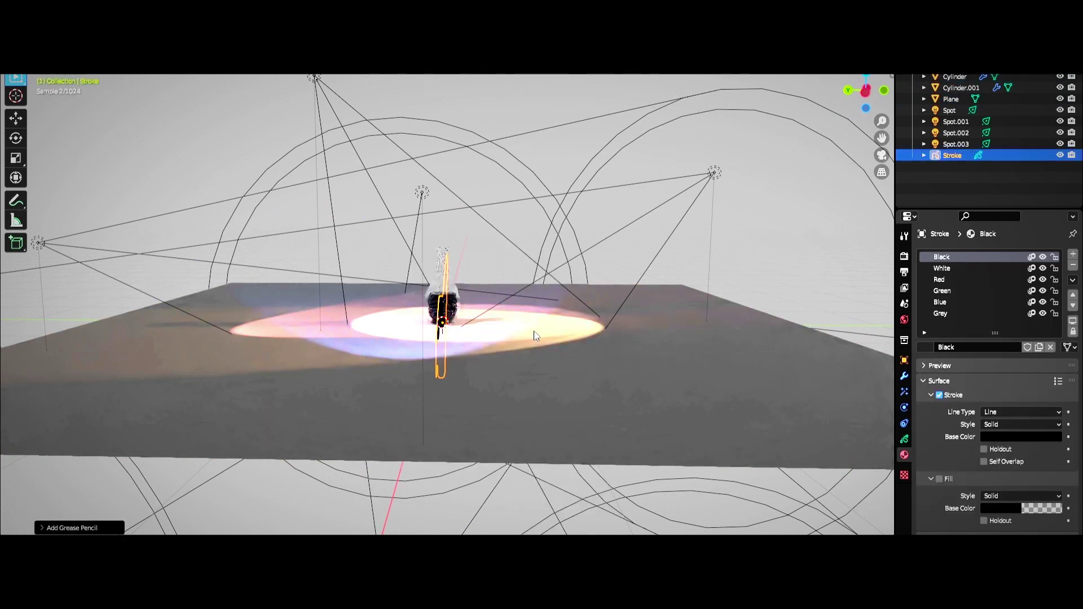
click(825, 283)
key(shift+a)
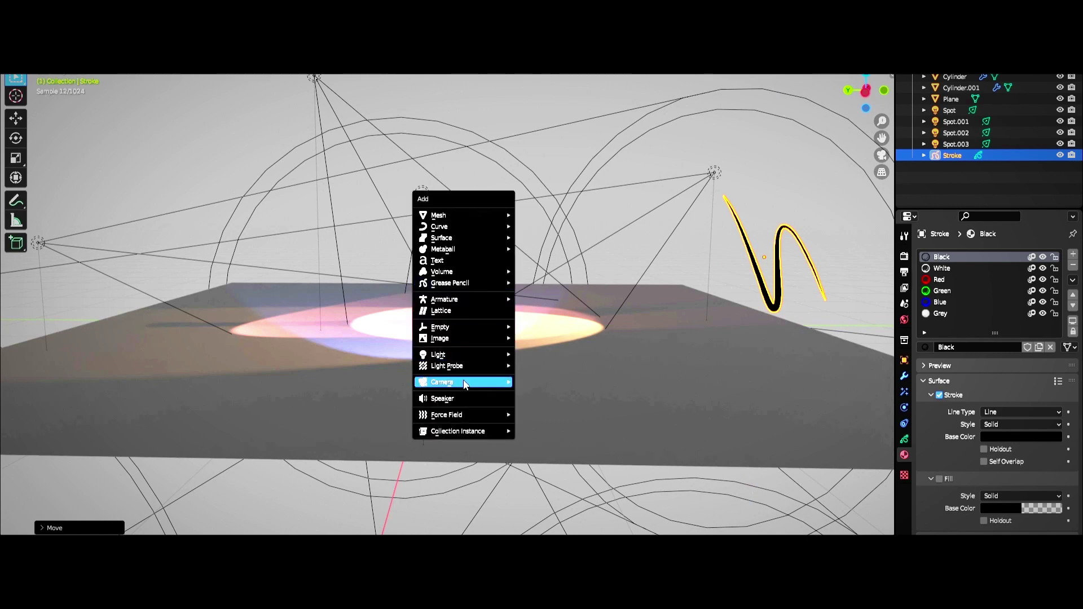
click(459, 379)
View through the new camera, reposition it, and set output Resolution Y to 600 for portrait
scroll(560, 349, up, 3)
key(KP_0)
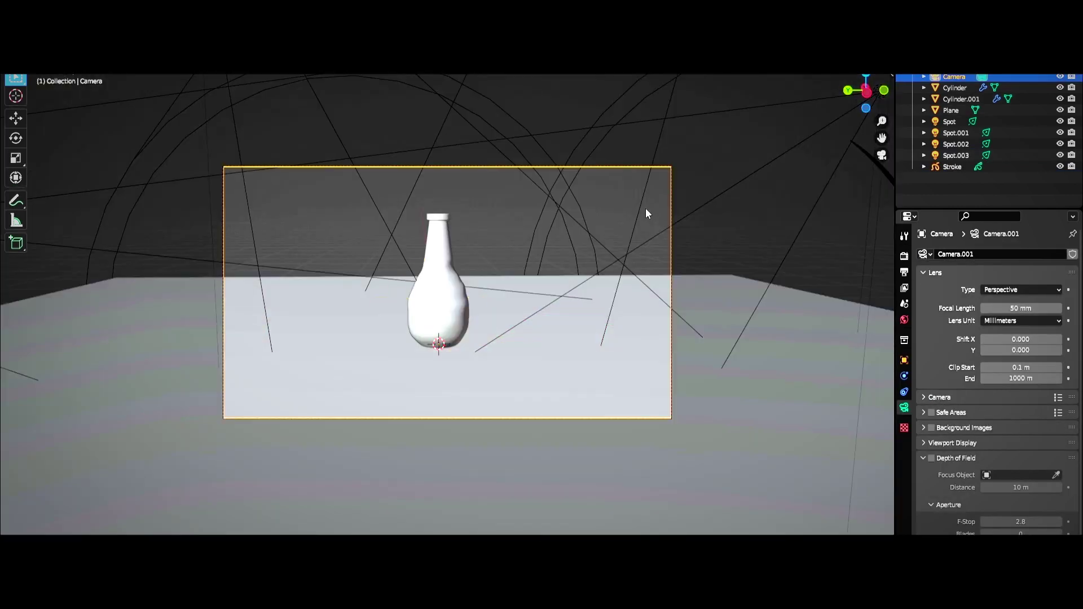
key(g)
click(696, 225)
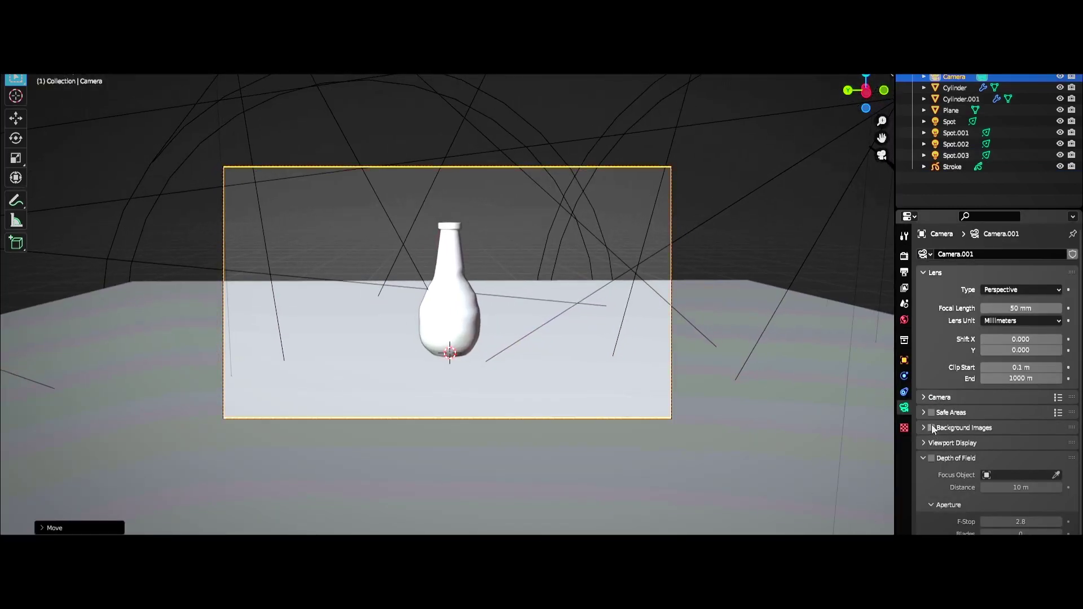
click(905, 257)
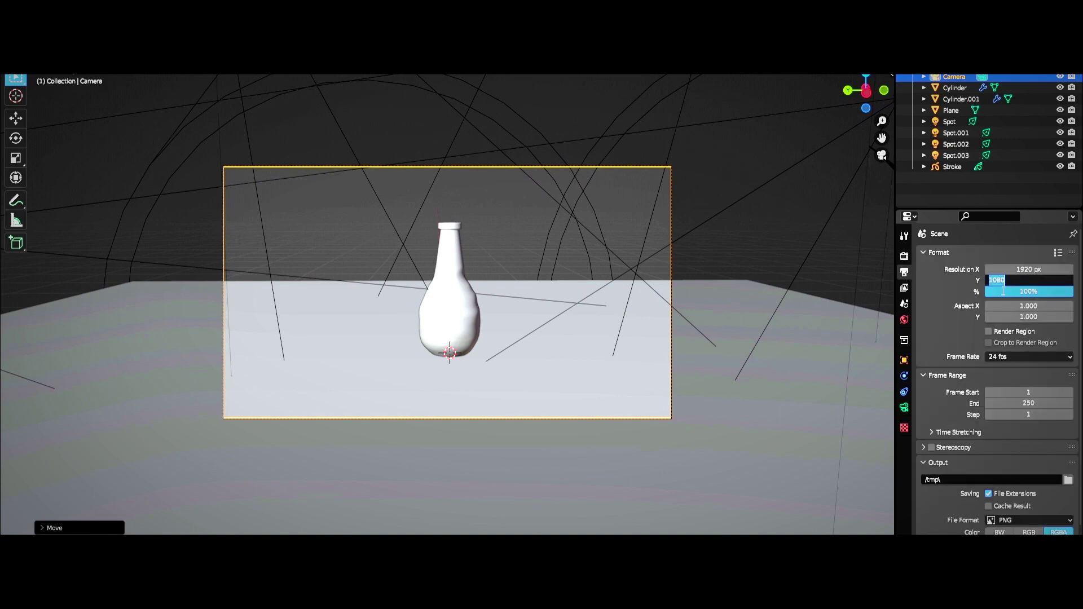
text(600)
key(Return)
Set the camera focal length to 91 mm and tilt it to frame the bottle
click(904, 407)
drag(991, 308, 1016, 308)
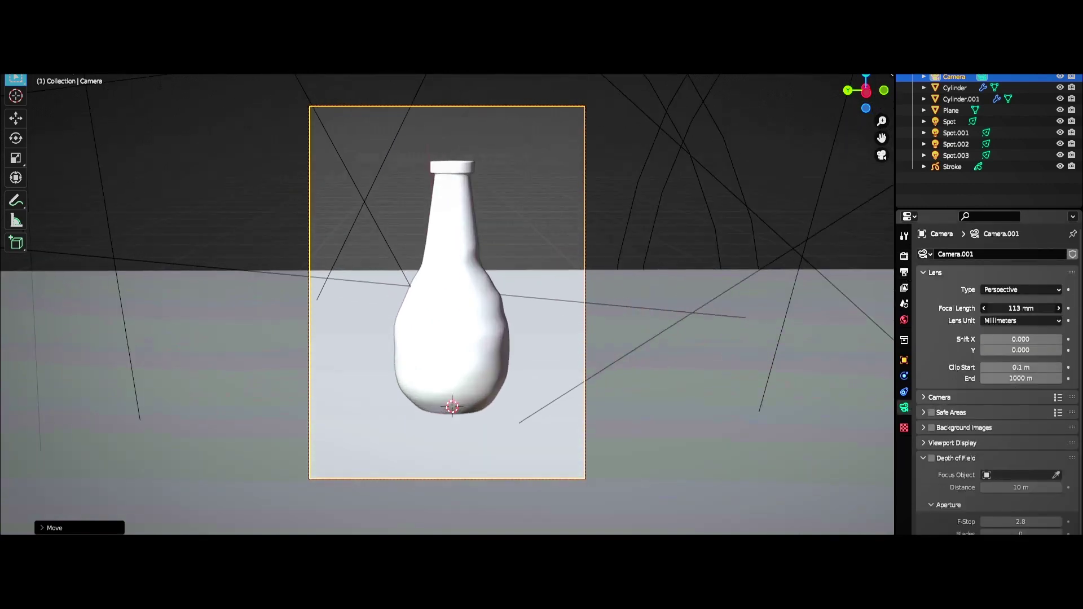
key(r)
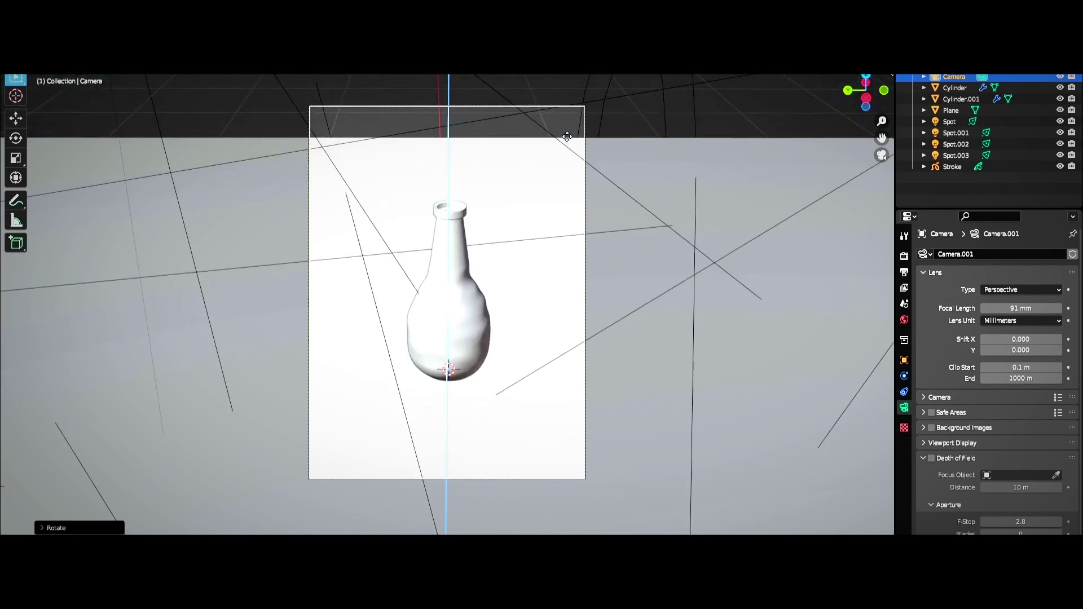
click(567, 137)
click(609, 147)
Raise the Plane's back edge in Edit Mode to form a backdrop, then preview rendered
key(Tab)
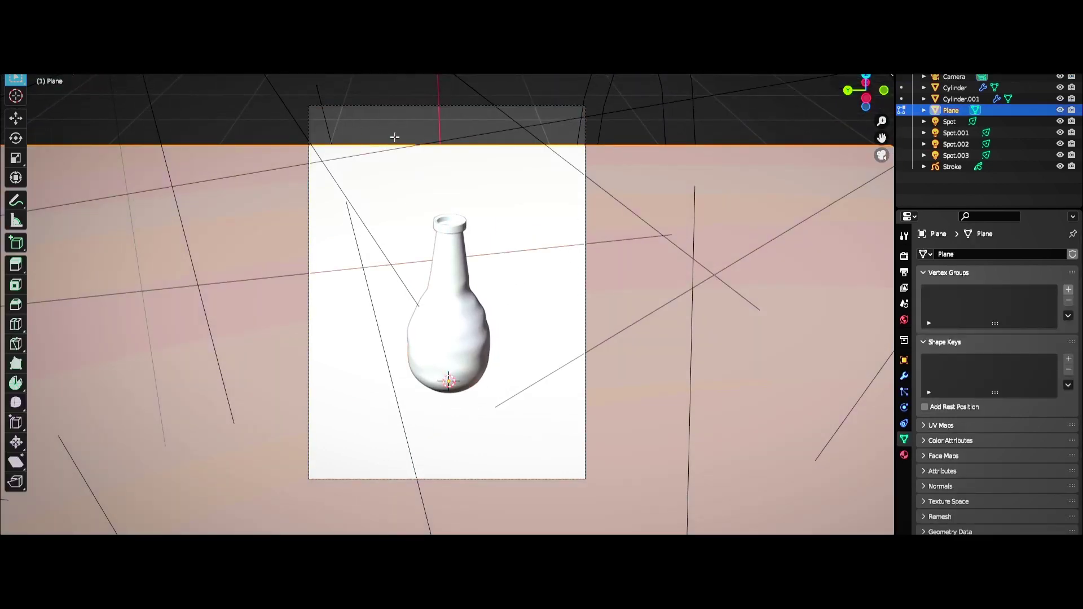
click(394, 137)
click(490, 159)
key(Tab)
click(590, 234)
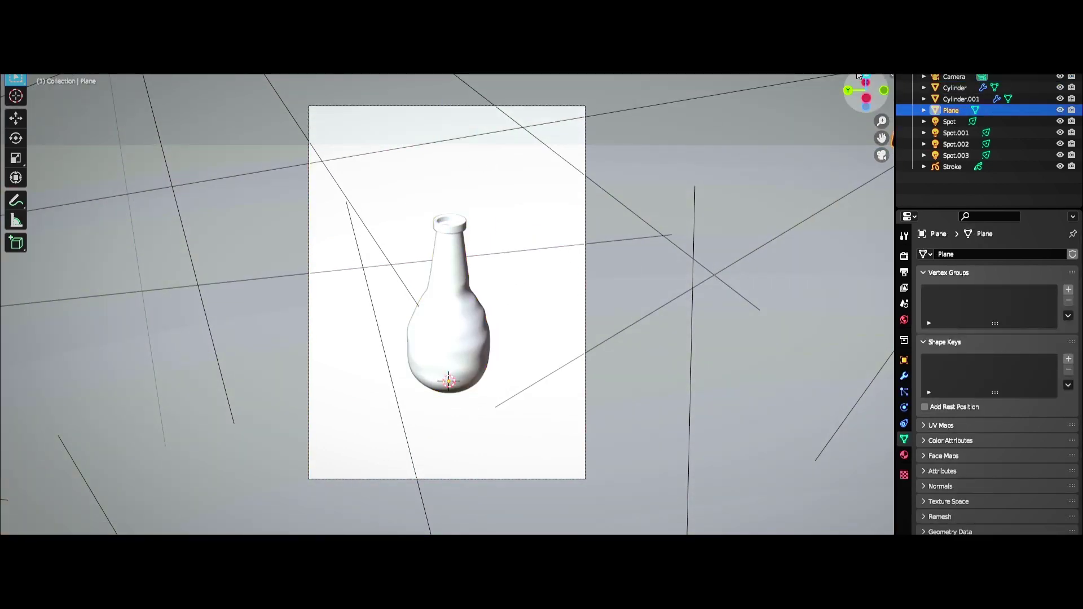
key(z)
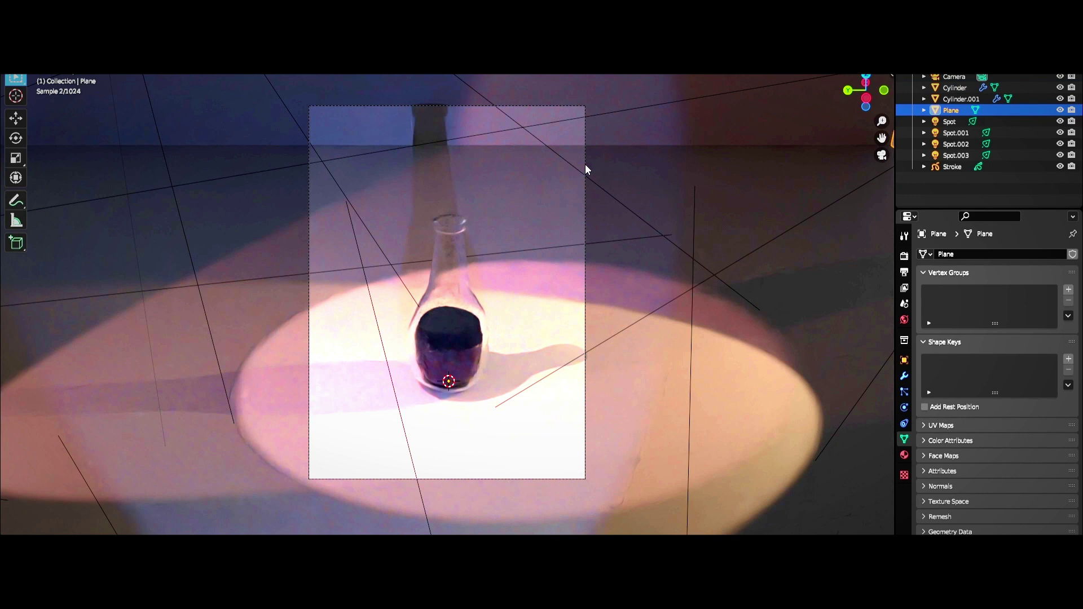
Enable camera depth of field focused on the Cylinder with F-Stop 1.2
click(584, 164)
click(931, 458)
click(1056, 475)
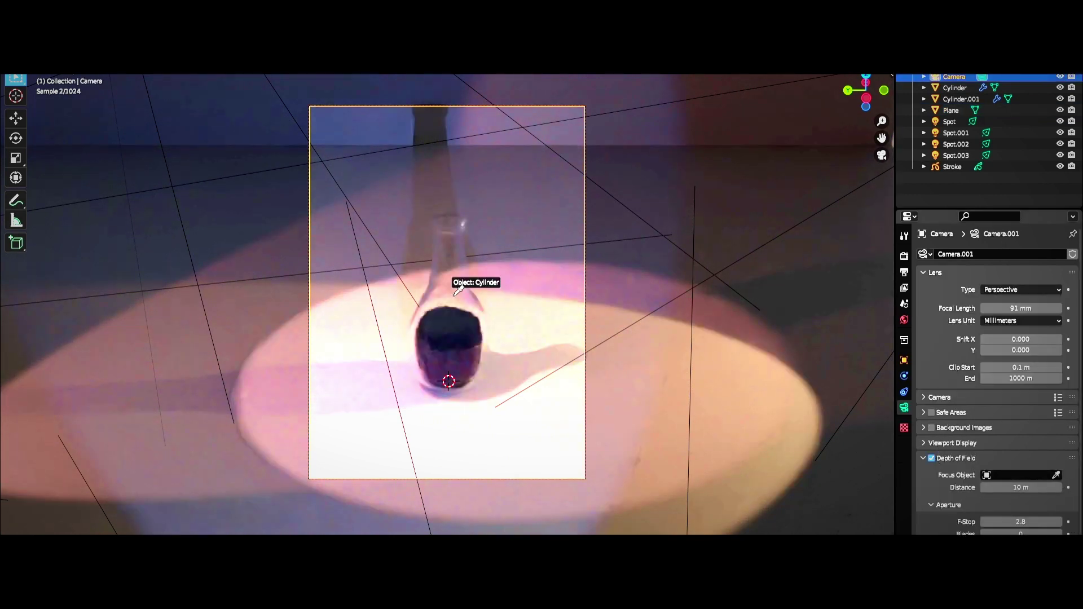
click(454, 294)
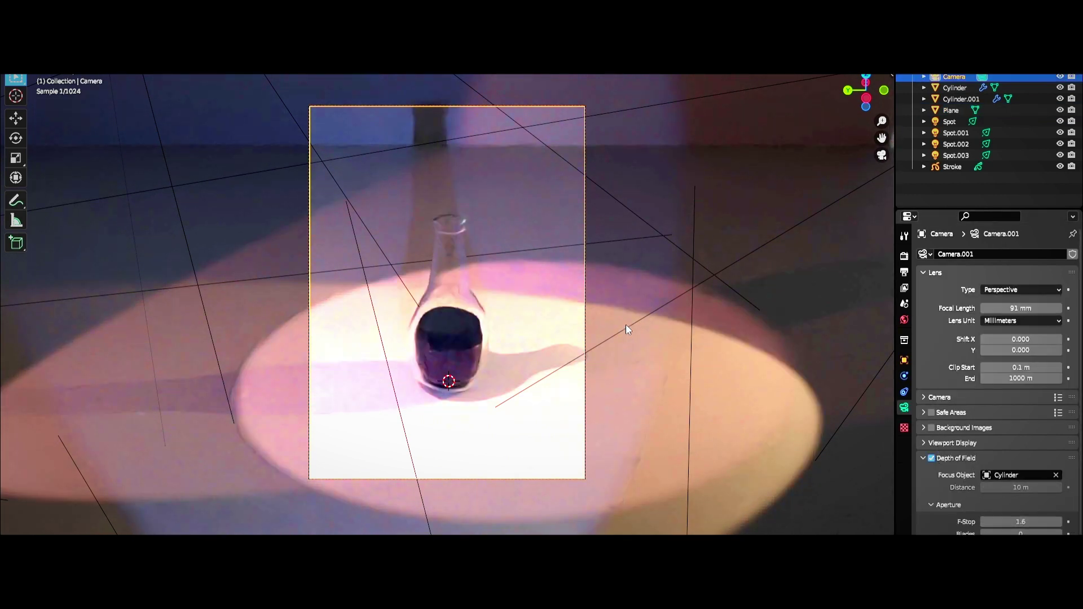
drag(983, 525, 835, 366)
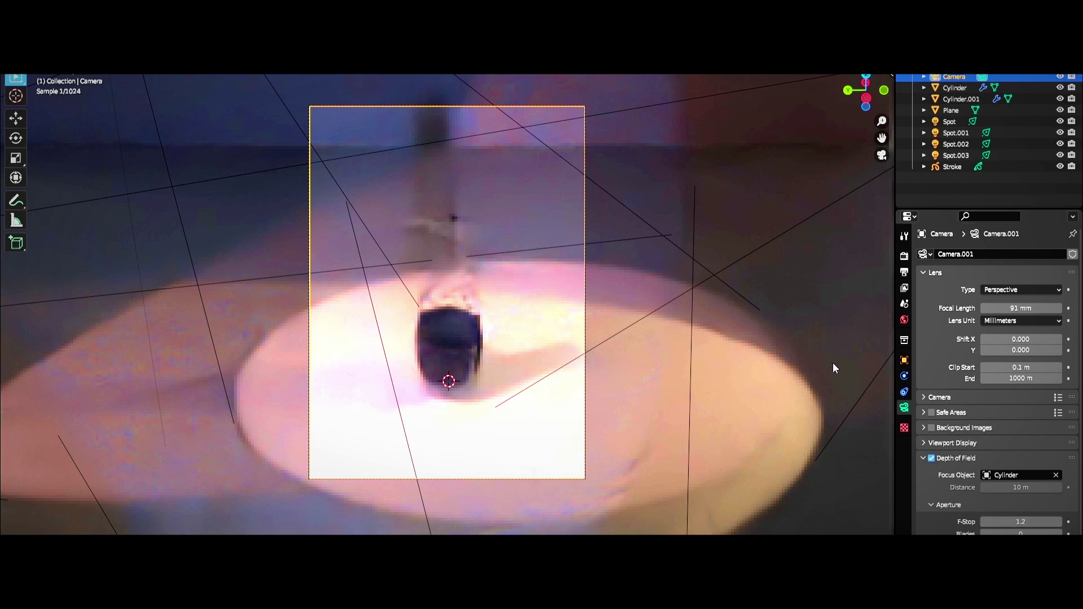
Brighten the World Color in the rendered preview
click(835, 67)
click(904, 320)
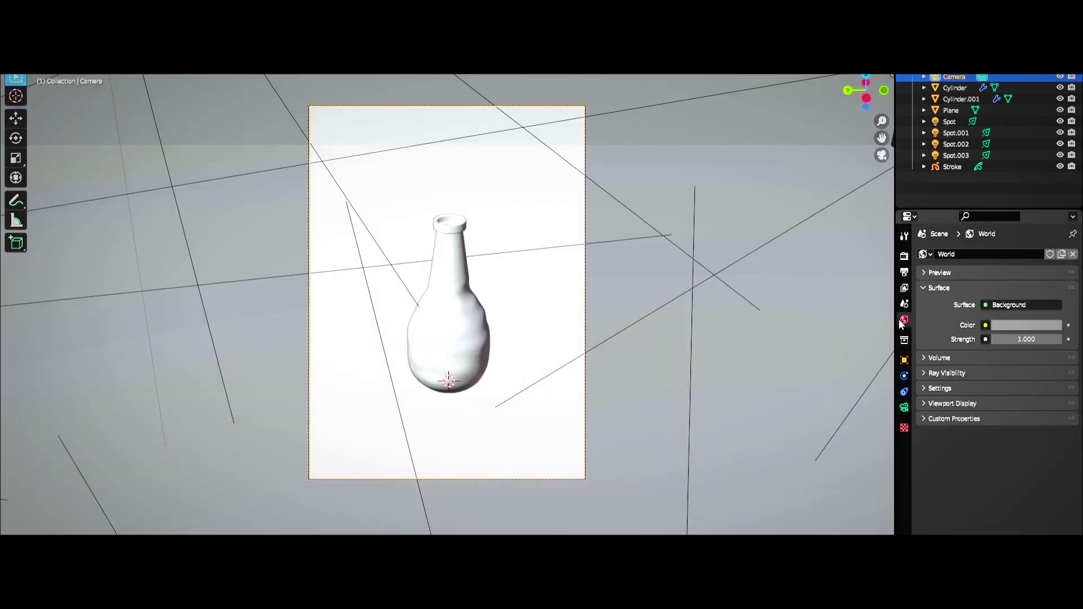
click(1027, 325)
click(863, 67)
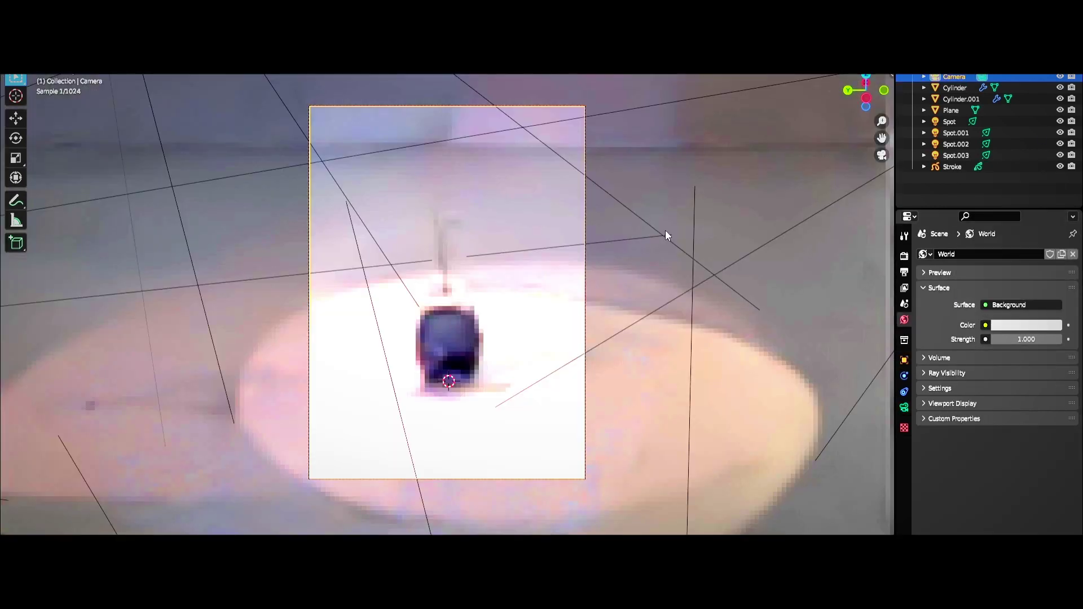
click(1026, 324)
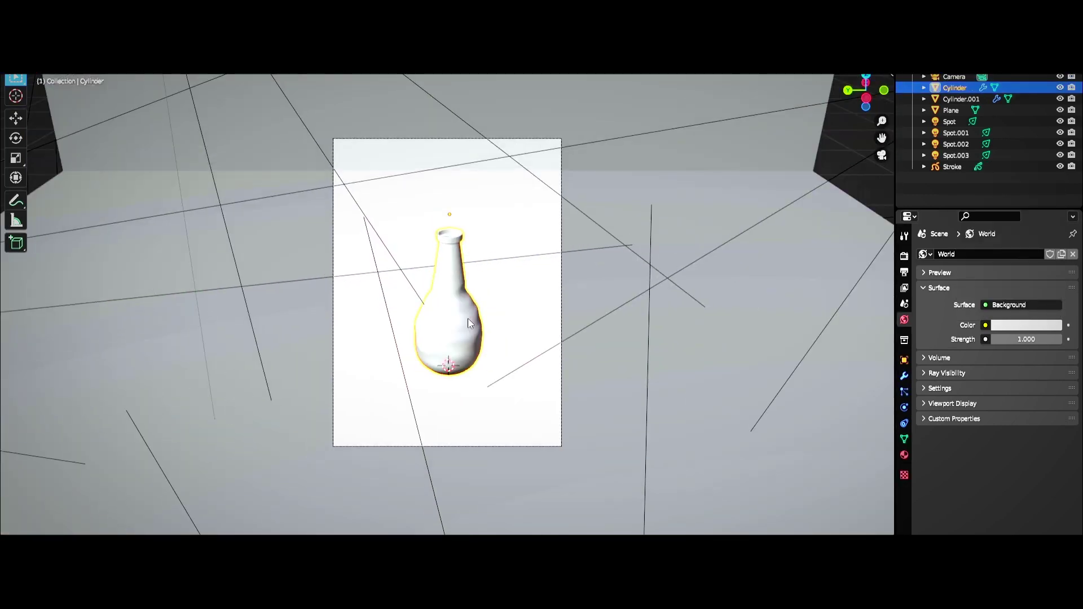
Set output Resolution Y to 1080 for a 1920 × 1080 landscape frame
click(904, 423)
click(904, 392)
click(904, 272)
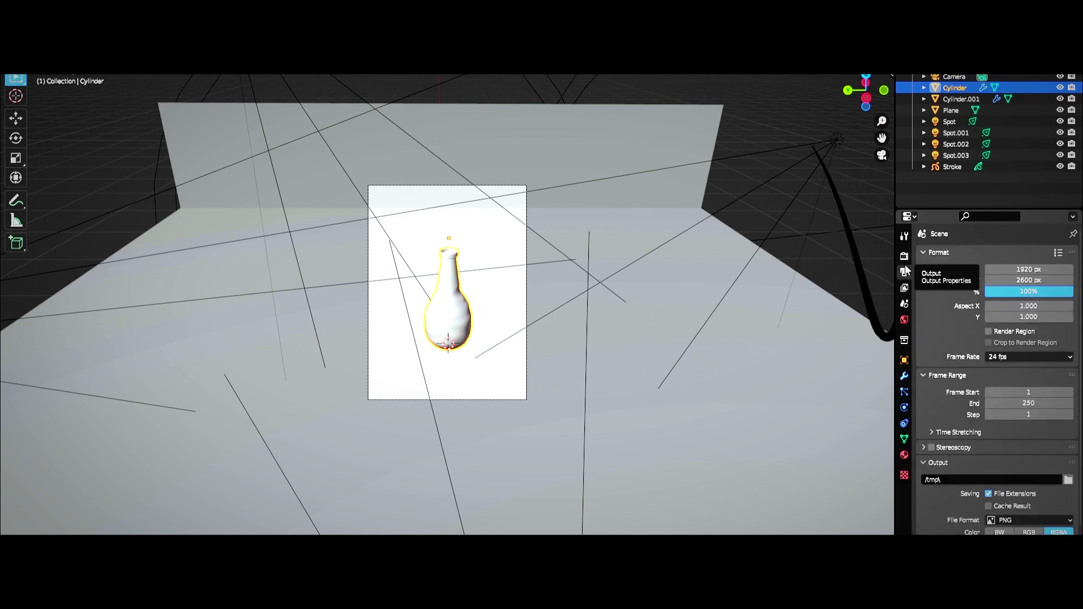
text(1080)
key(Return)
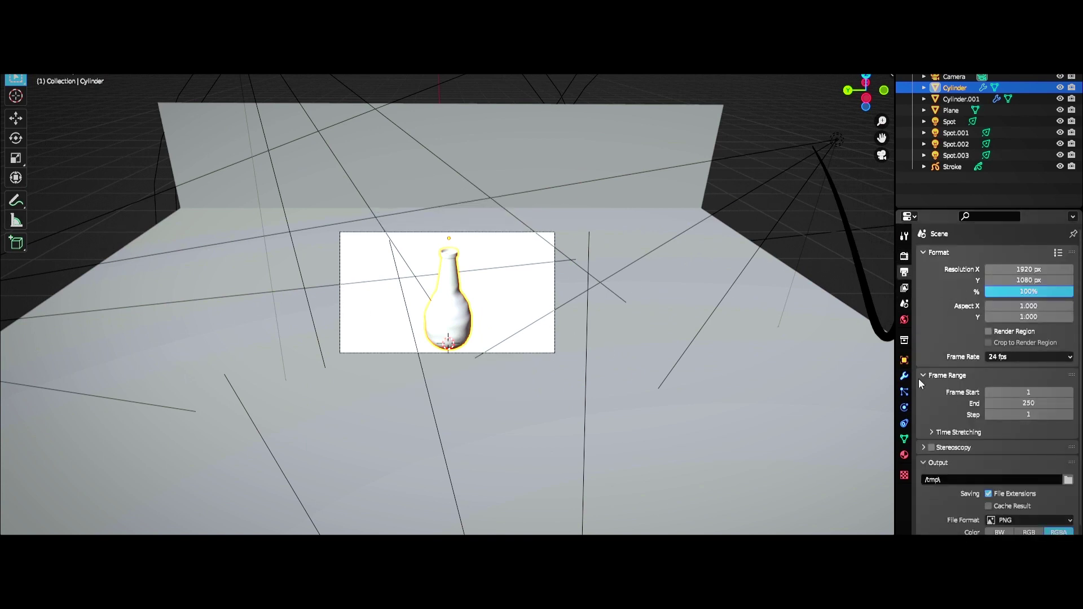
click(904, 376)
click(1000, 254)
Add a Line Art modifier to the Stroke object with Source Type set to Scene
click(848, 228)
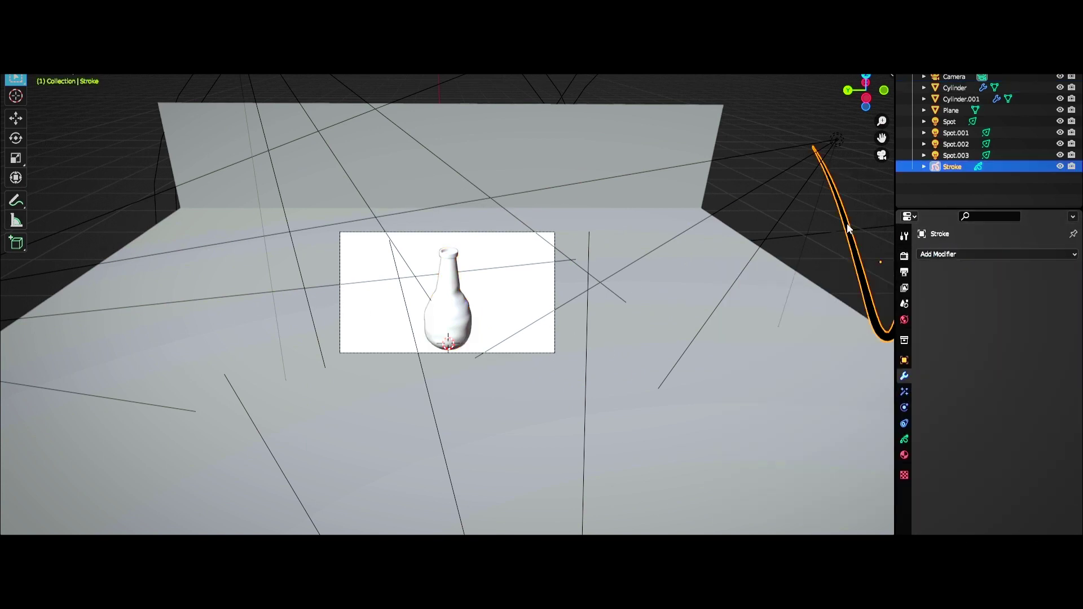
click(970, 255)
click(894, 348)
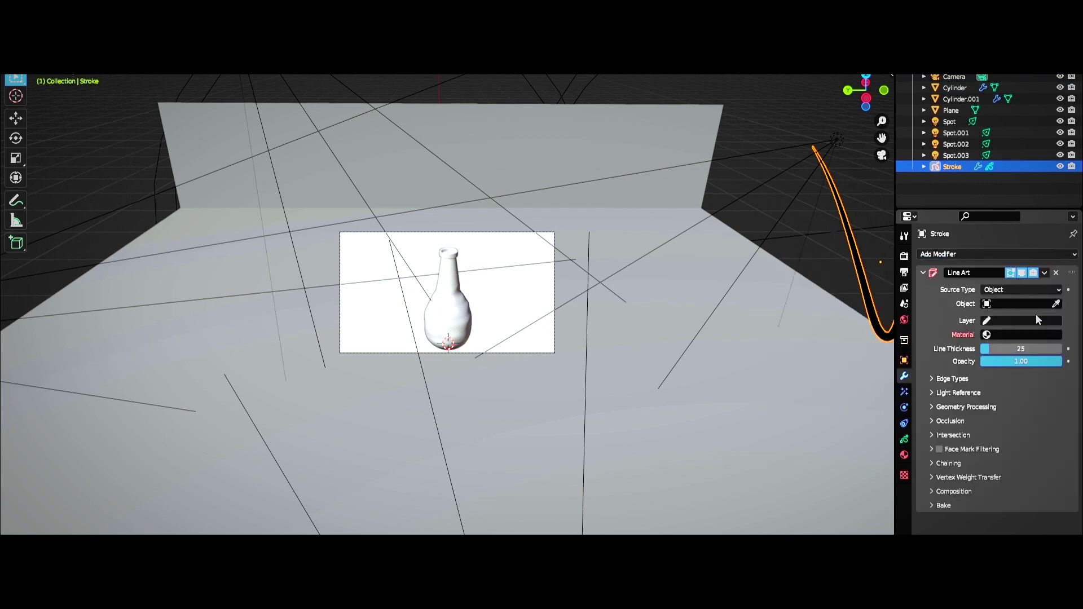
click(1022, 289)
click(1009, 319)
Set the Line Art layer to Colors, material Black, line thickness 2, and expand Edge Types
click(1022, 306)
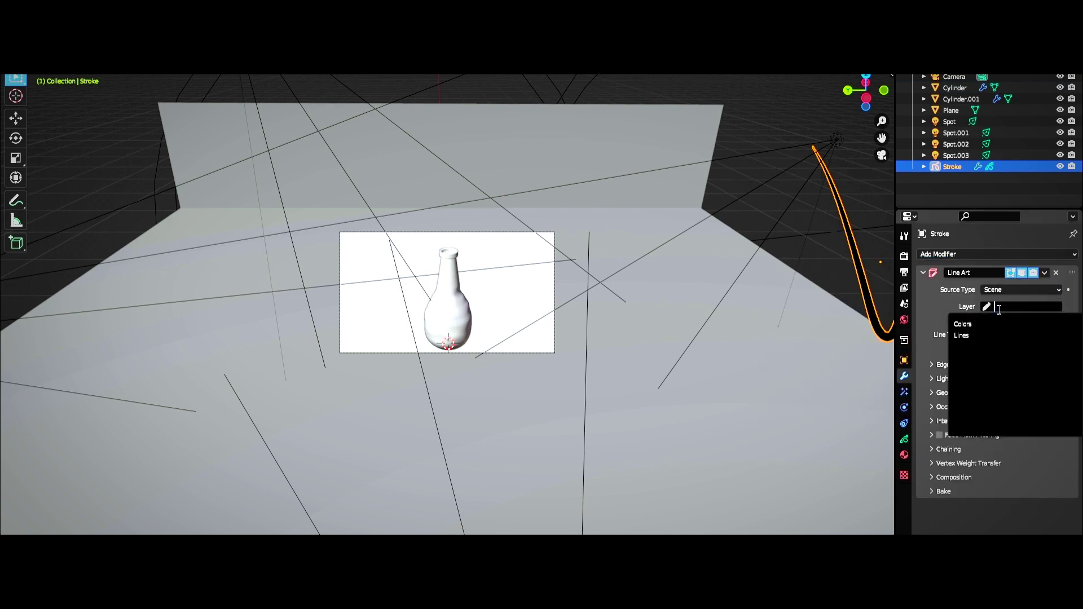
click(1007, 326)
click(1002, 320)
key(Return)
click(828, 77)
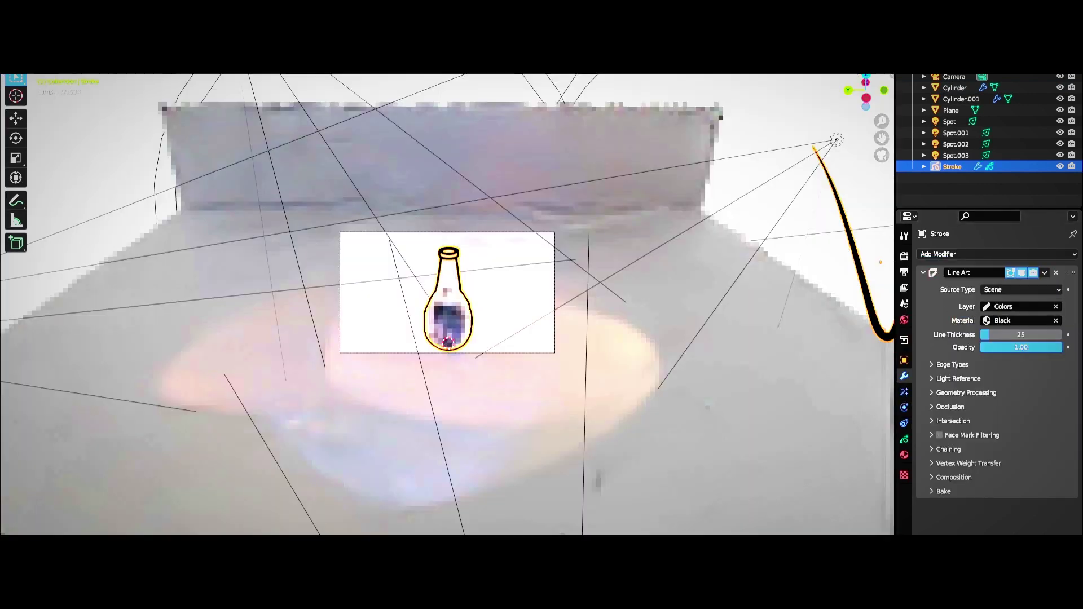
scroll(505, 355, up, 5)
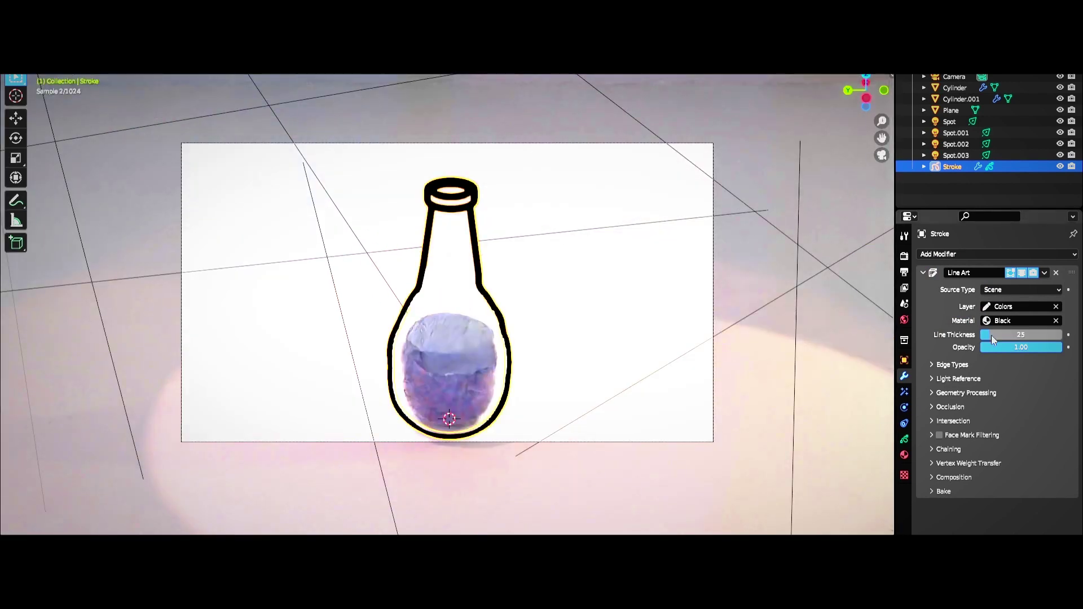
text(2)
key(Return)
click(934, 365)
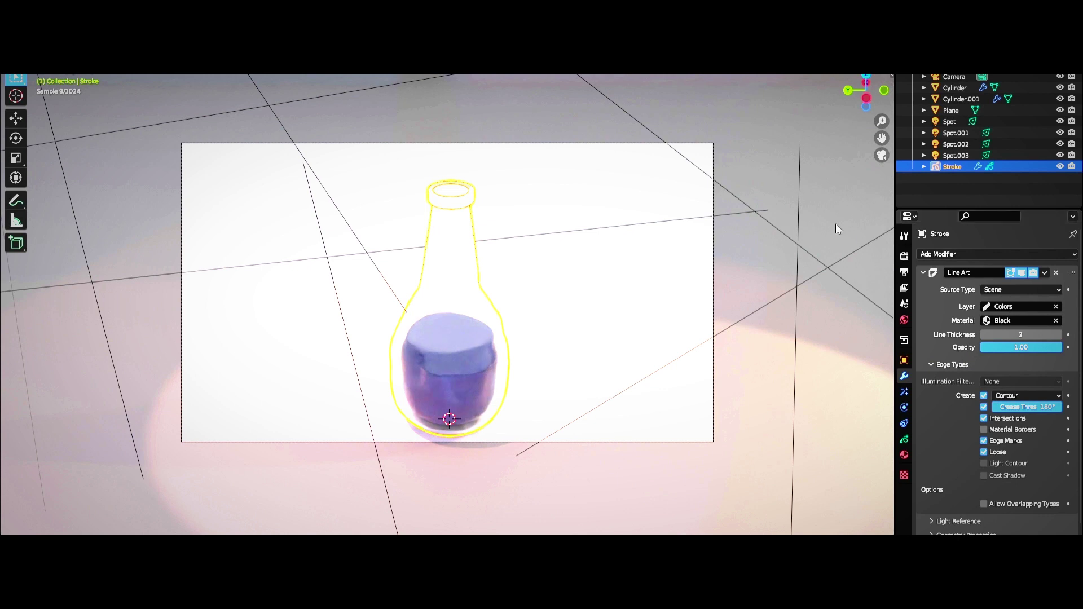
click(521, 369)
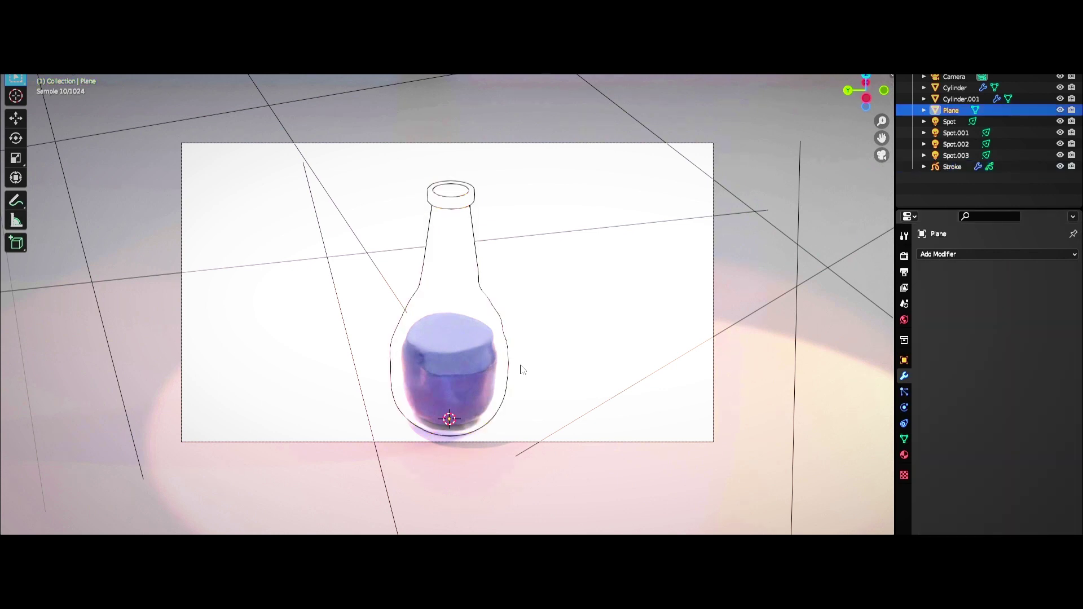
Set the bottle's origin to Center of Mass (Volume) and tilt it sideways at frame 1
click(447, 352)
click(506, 263)
click(462, 342)
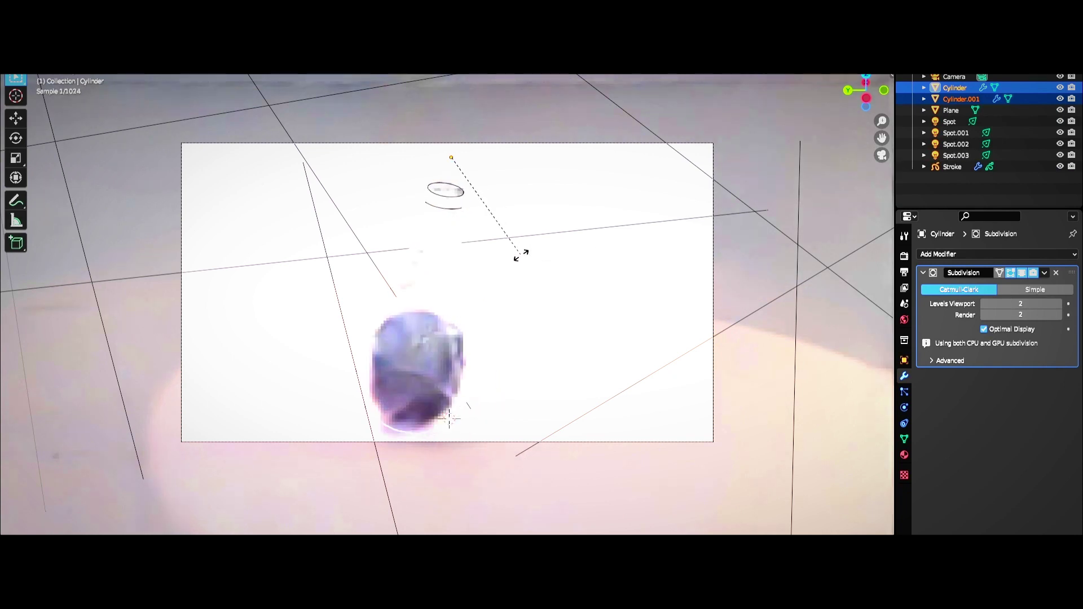
click(175, 36)
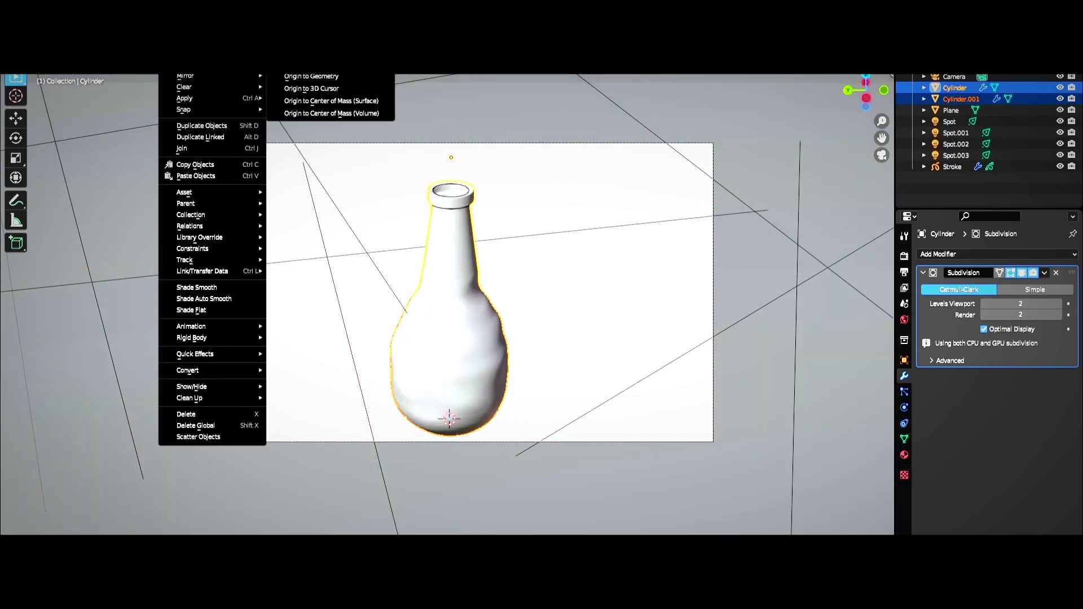
click(367, 113)
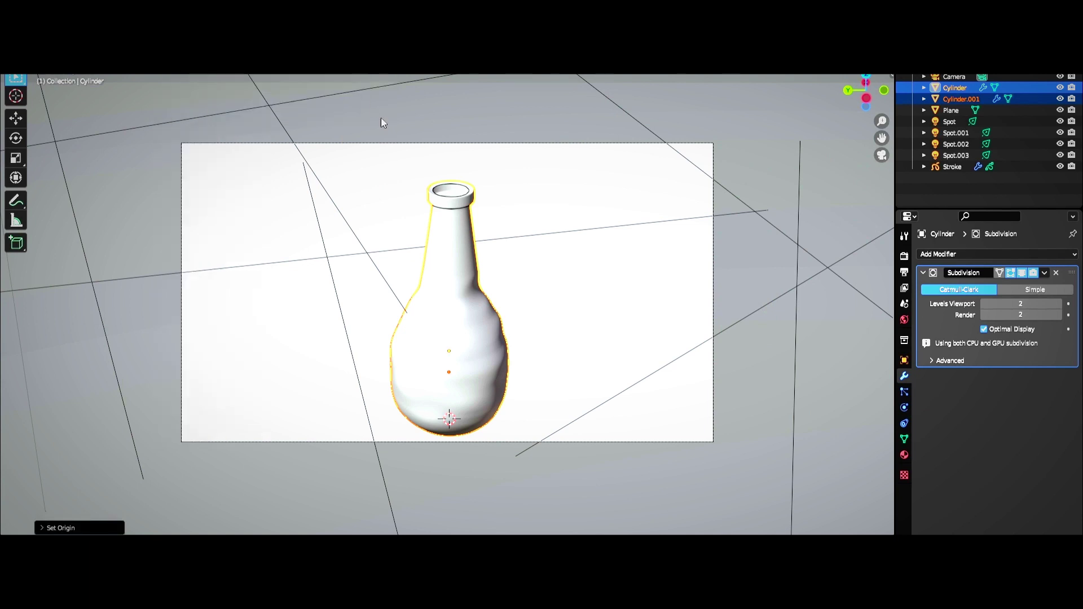
click(605, 289)
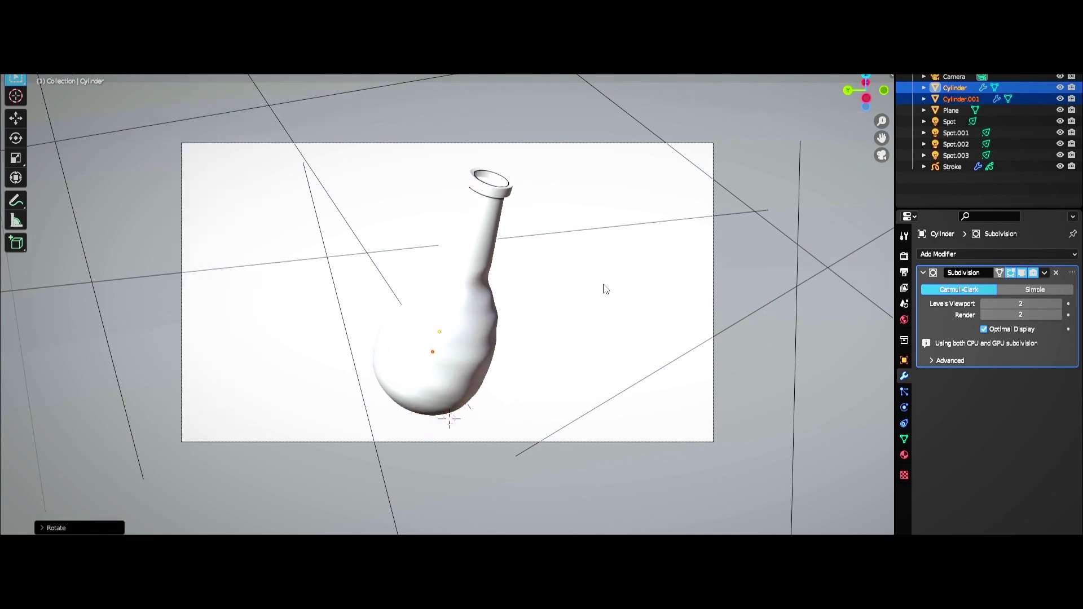
At frame 250, stand the bottle upright and insert a rotation keyframe
drag(516, 533, 516, 424)
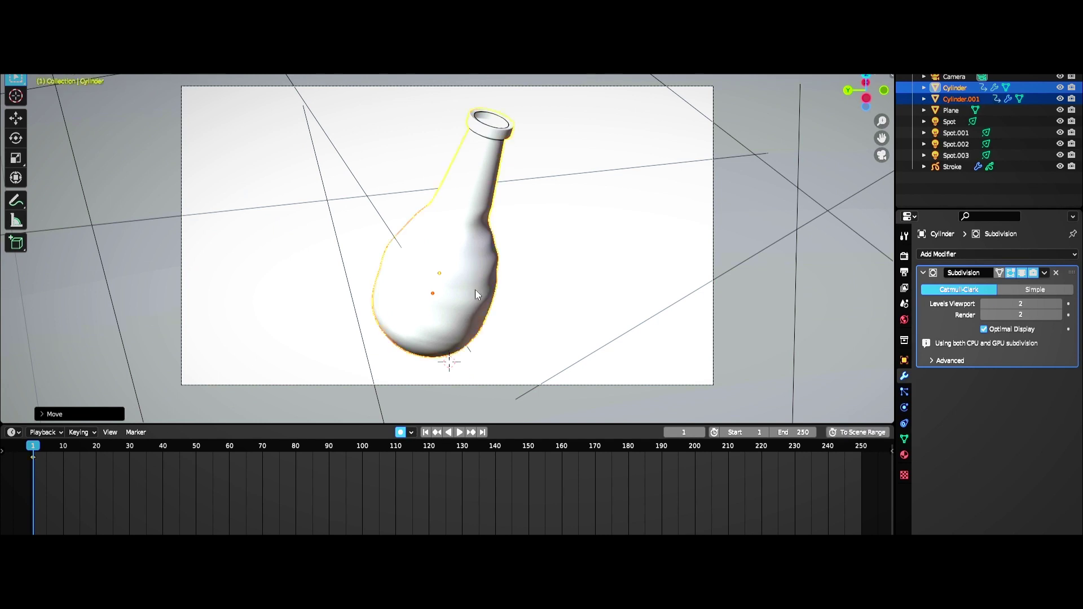
click(860, 448)
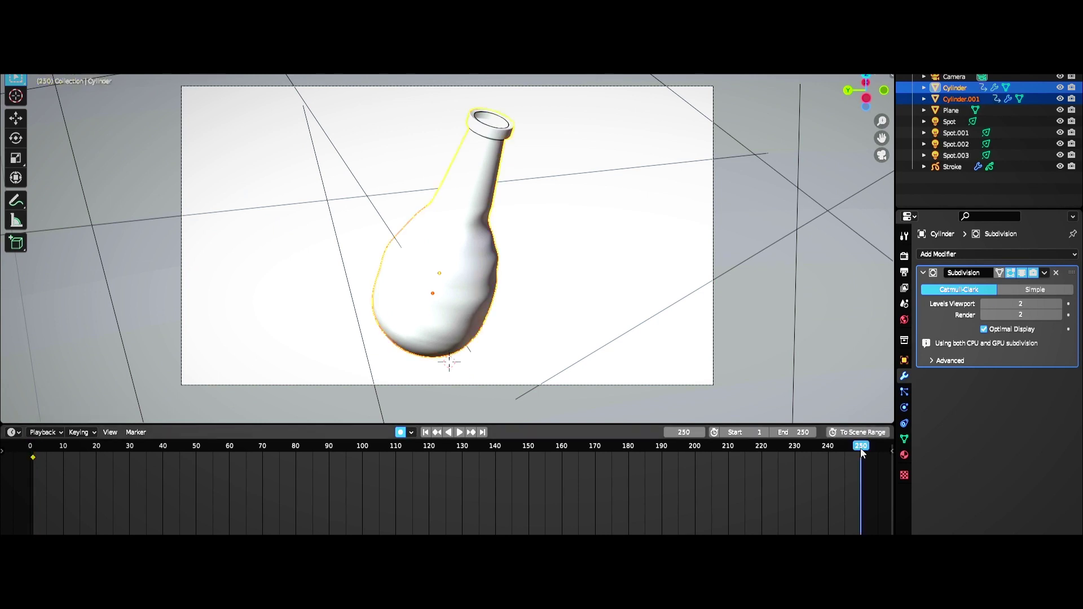
click(561, 285)
key(i)
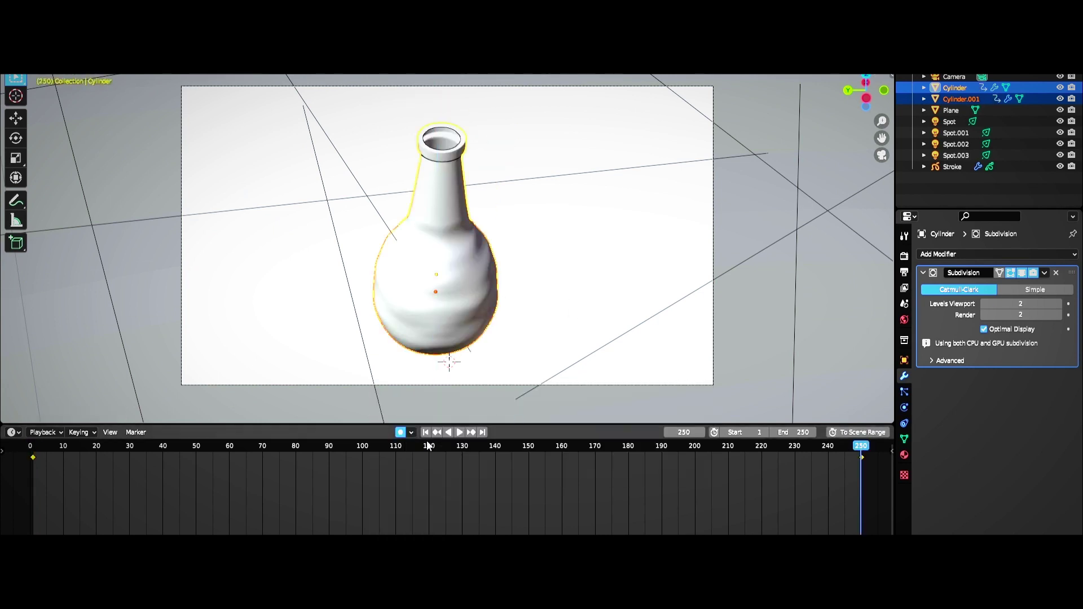
Play back the tilt animation from frame 1 to check it
click(460, 432)
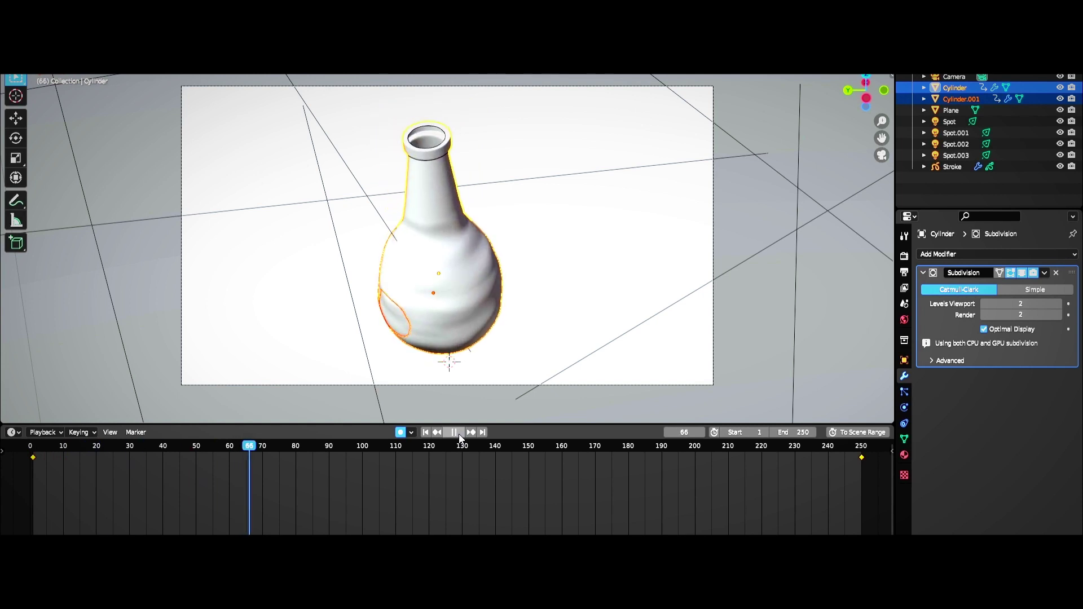
click(455, 432)
click(425, 432)
click(460, 432)
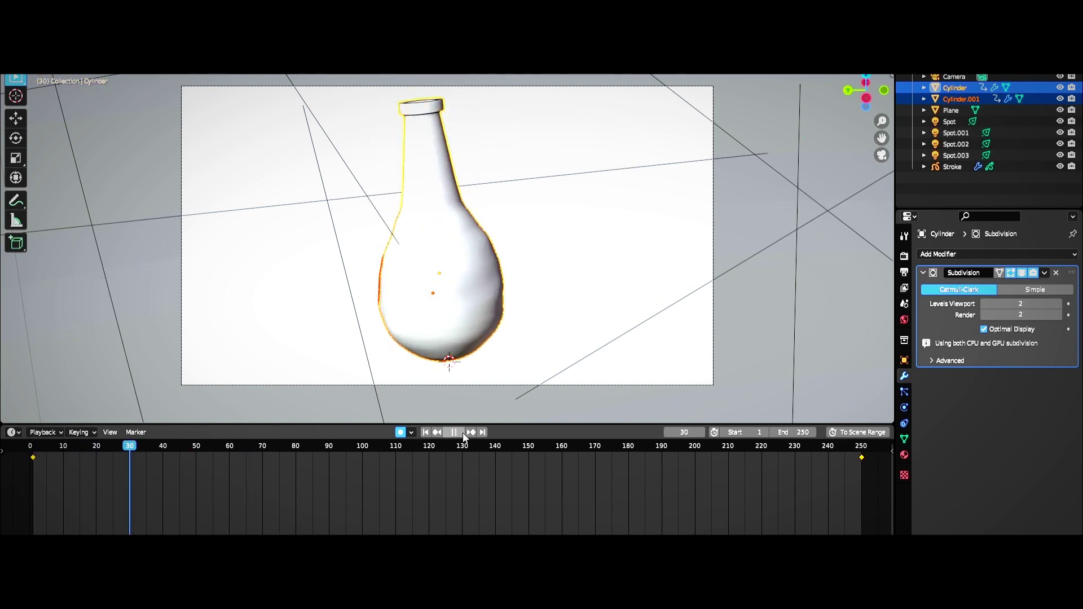
click(459, 432)
click(420, 303)
key(KP_0)
Parent Cylinder.001 and the bottle with Ctrl+P > Object and play back to check
key(KP_Decimal)
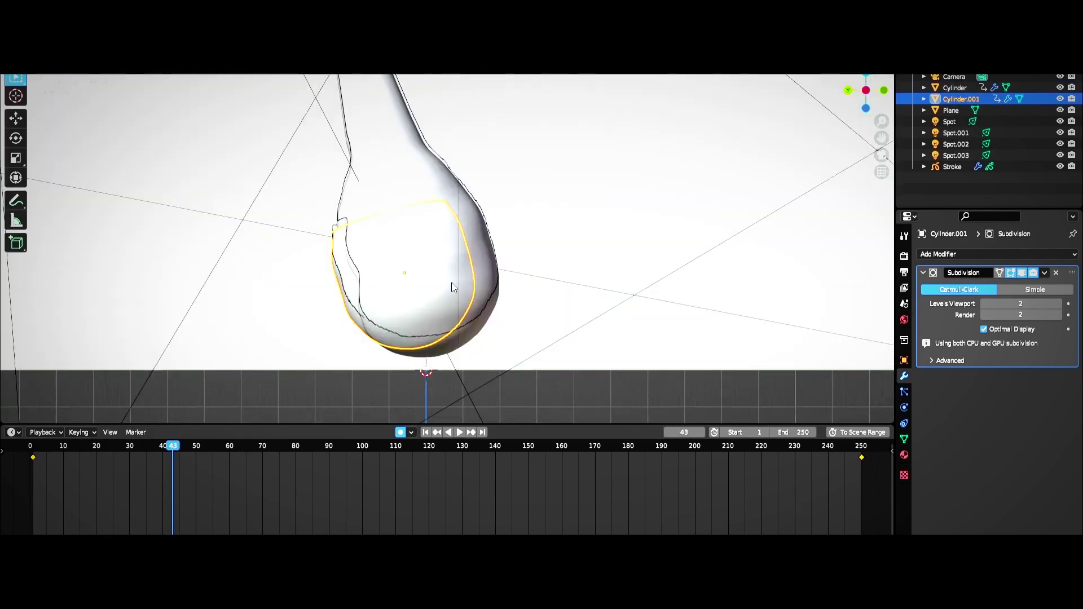
click(425, 432)
click(954, 87)
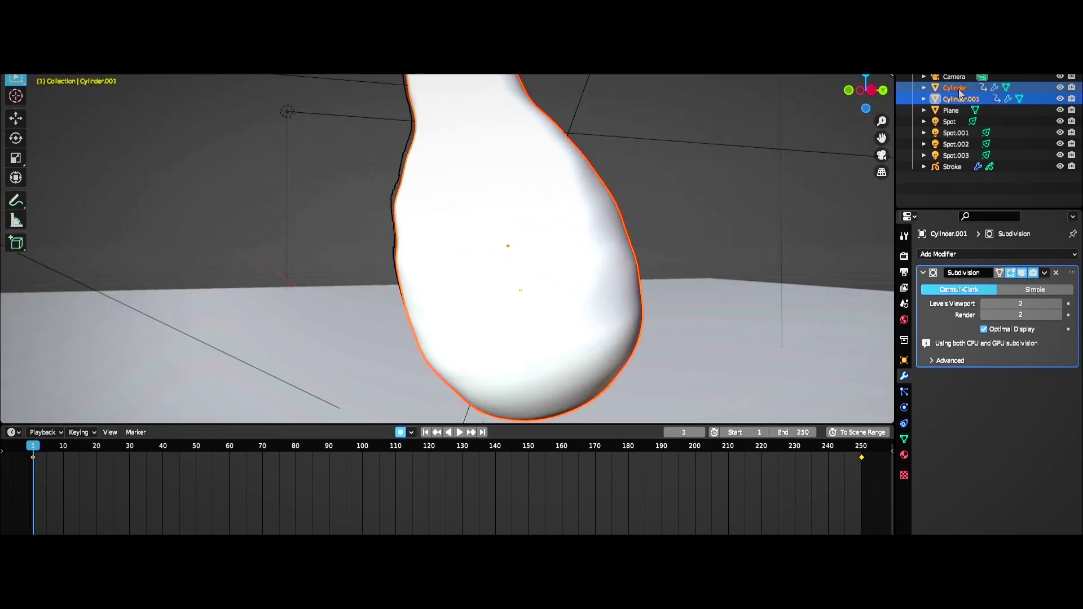
key(ctrl+p)
click(649, 171)
click(460, 432)
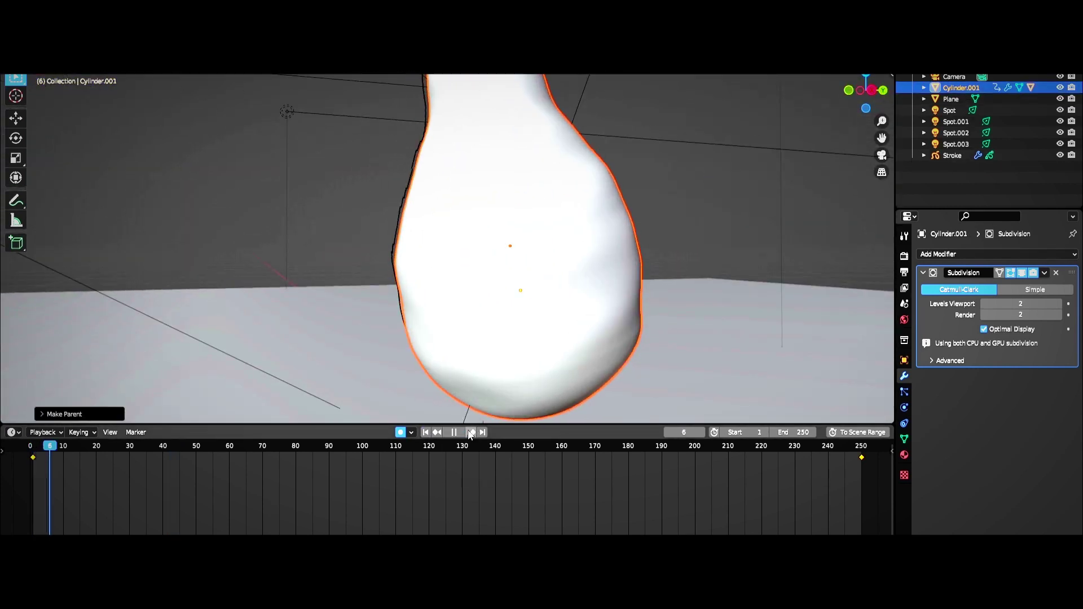
click(425, 432)
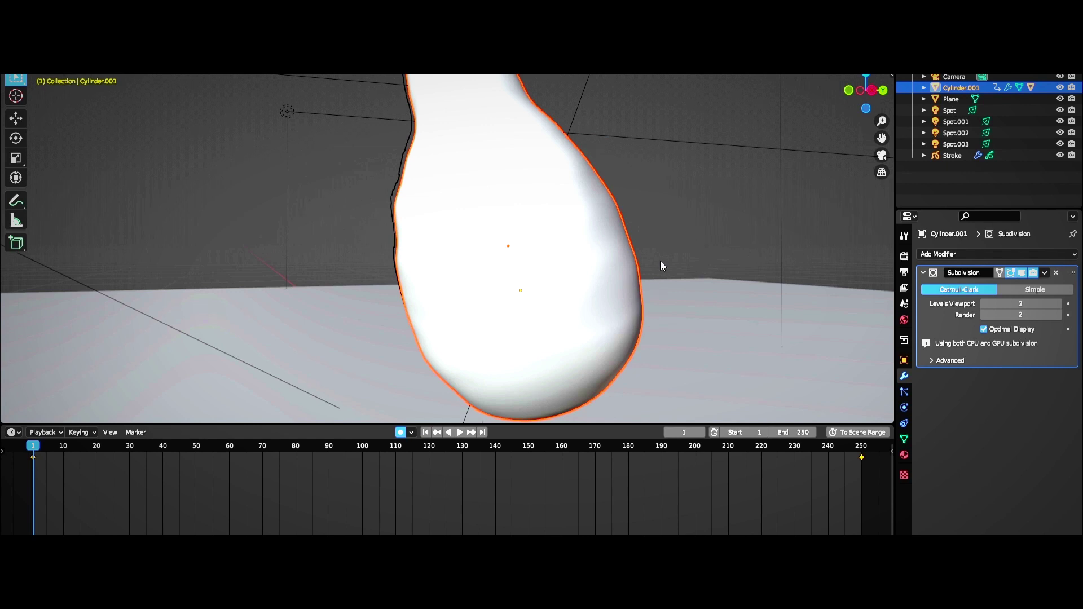
Undo the wrong parenting, make the bottle Cylinder active, and recheck playback
middle_drag(662, 265, 536, 253)
click(536, 254)
key(ctrl+z)
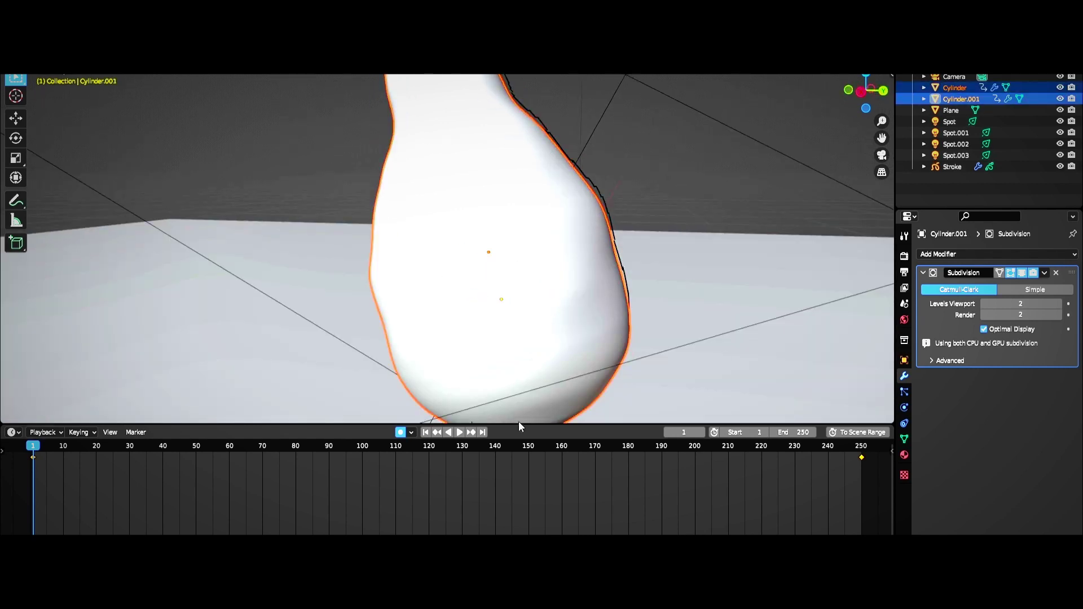
ctrl+click(959, 88)
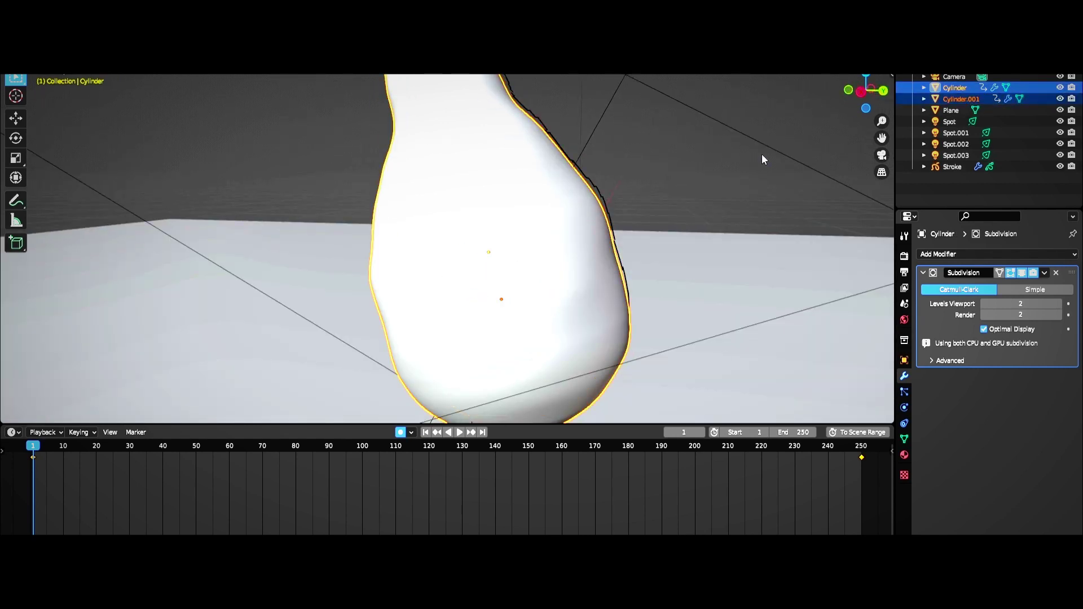
mouse_move(761, 156)
middle_down()
mouse_move(653, 166)
mouse_move(615, 300)
middle_up()
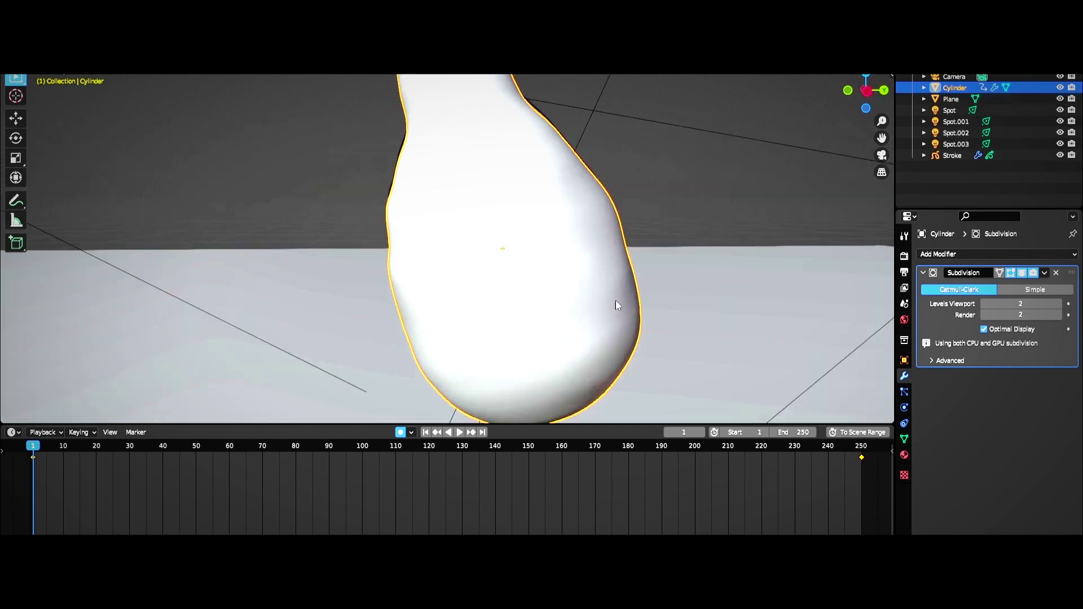
click(460, 432)
key(Escape)
Review the scene in the rendered camera view and select the backdrop plane
key(KP_0)
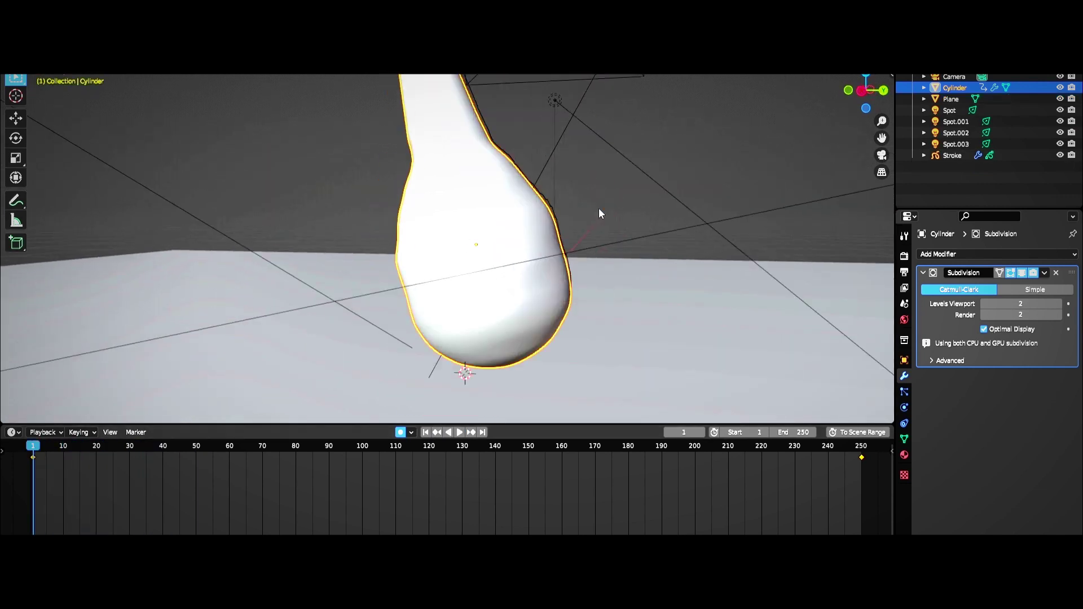
key(z)
click(657, 157)
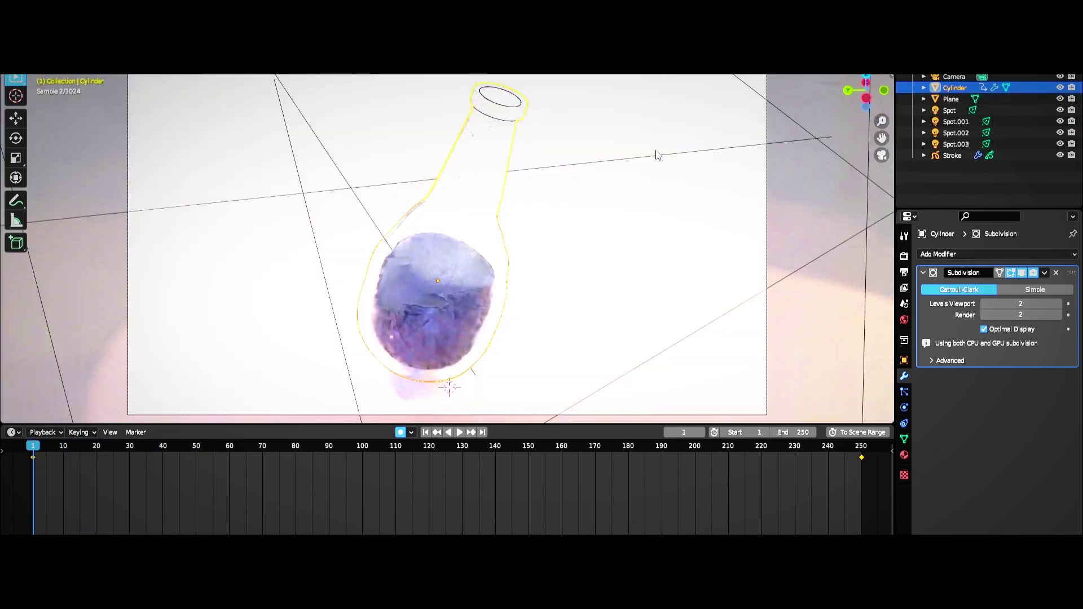
click(657, 155)
scroll(447, 248, down, 5)
Duplicate a spotlight, rotate it toward the bottle, and set its power to 1000 W
middle_drag(447, 248, 333, 76)
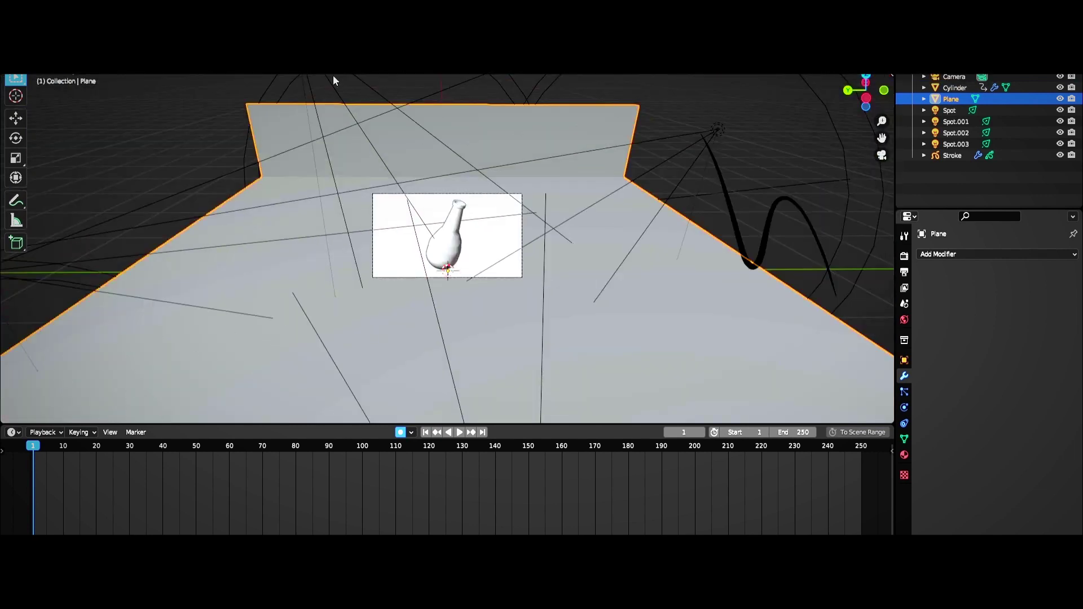
click(333, 76)
key(shift+d)
key(r)
click(905, 408)
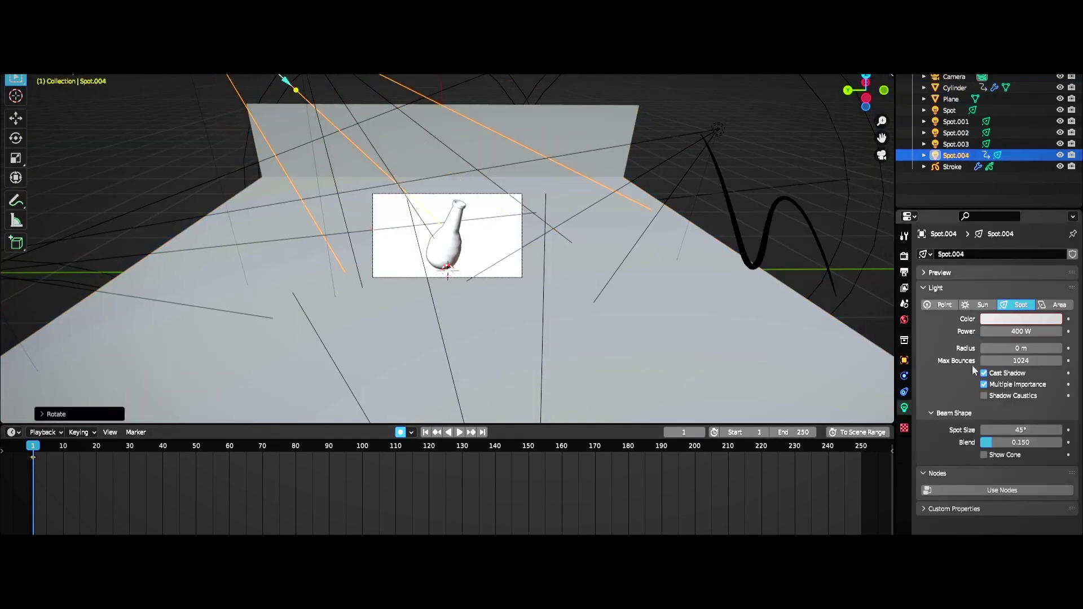
text(000)
key(Return)
click(1021, 318)
key(z)
scroll(556, 278, up, 3)
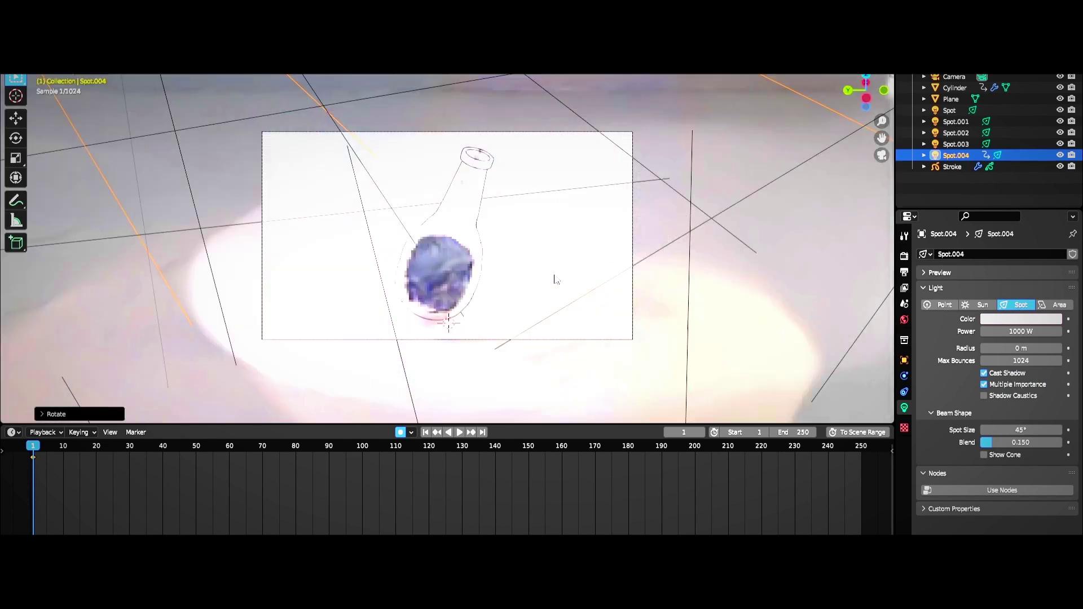
scroll(429, 181, down, 5)
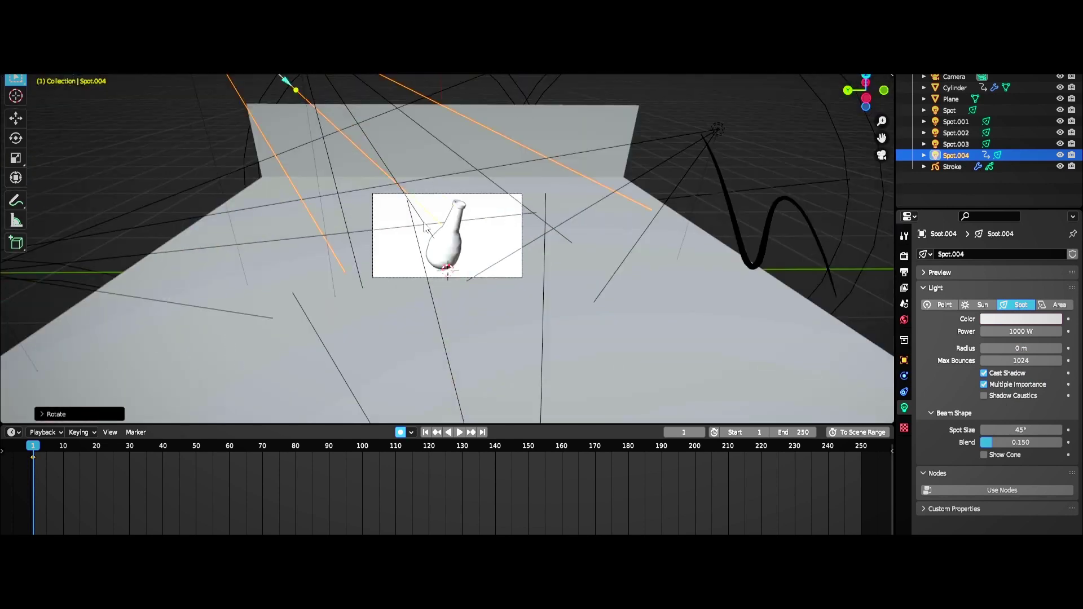
Duplicate the spotlight again and aim the new copies at the bottle
key(shift+d)
key(shift+d)
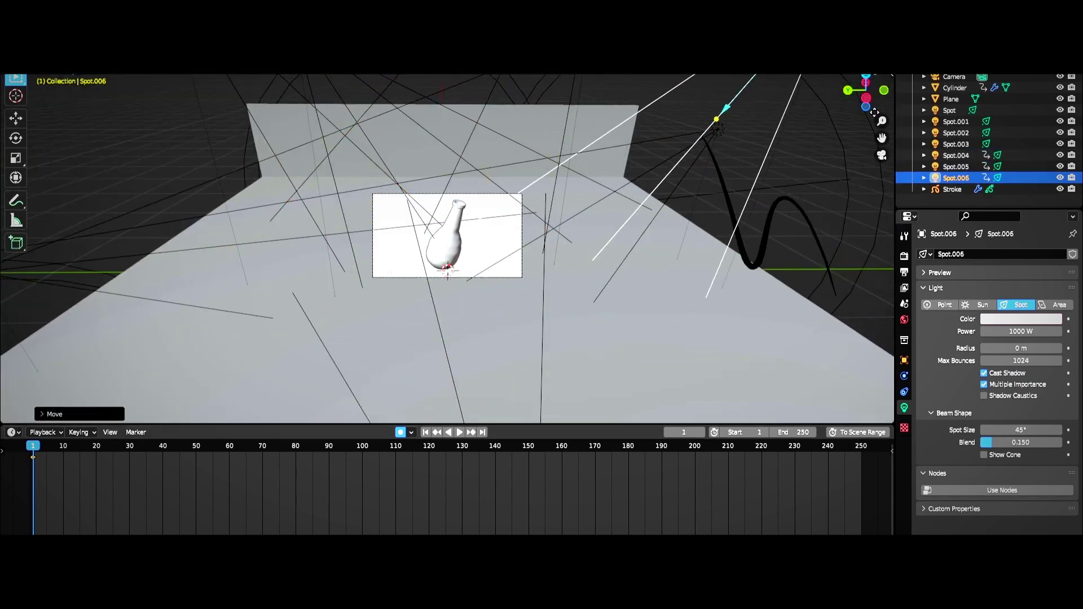
key(r)
click(713, 153)
key(z)
scroll(525, 214, up, 5)
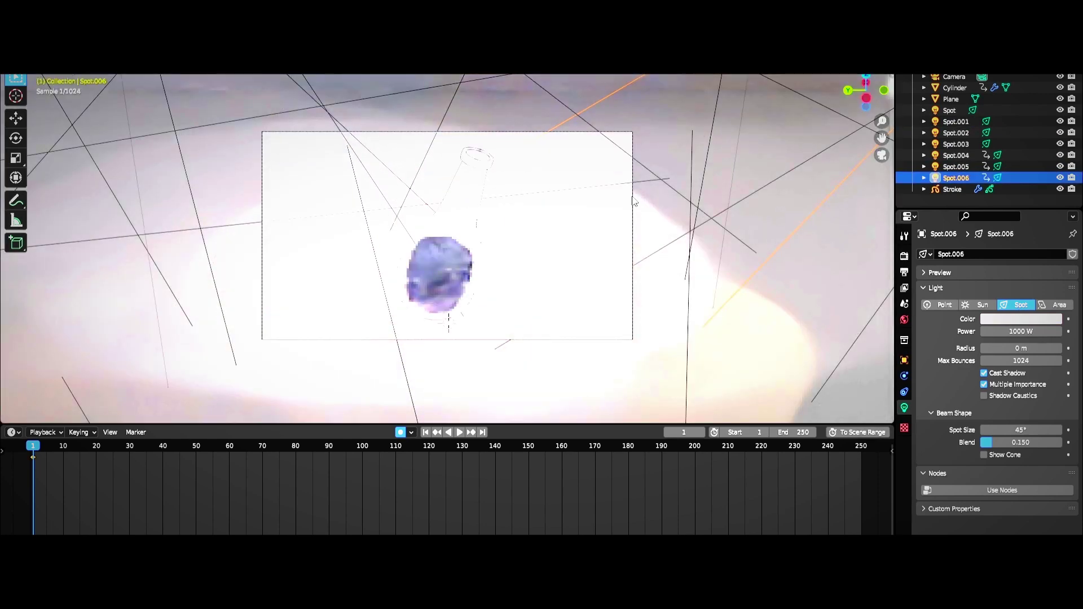
Return to solid preview and change the bottle's tilt keyframe interpolation, then rewind to frame one
key(z)
click(477, 293)
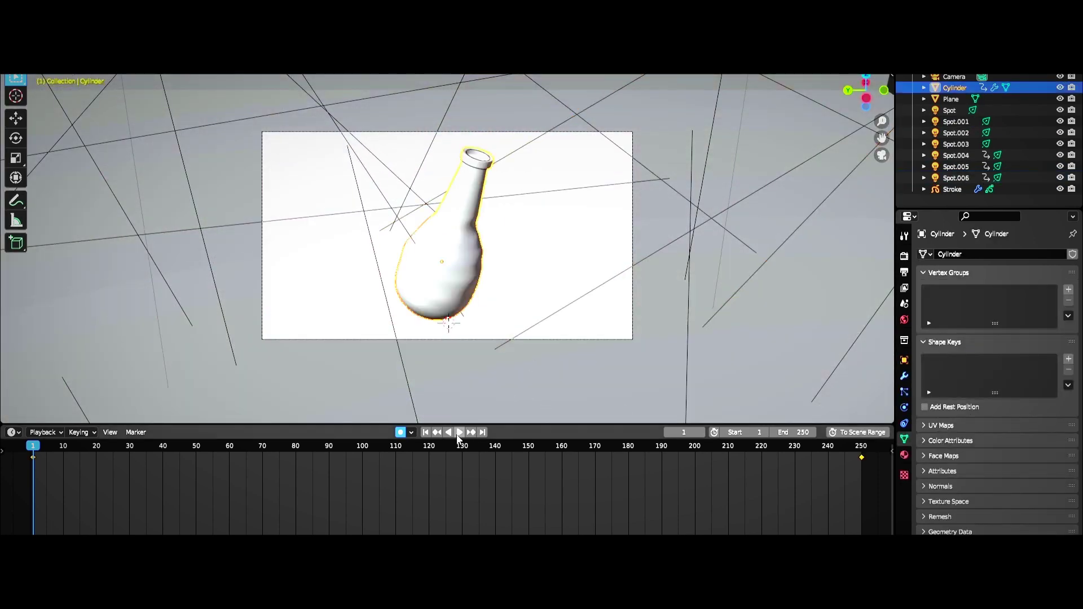
click(459, 432)
right_click(455, 434)
click(506, 427)
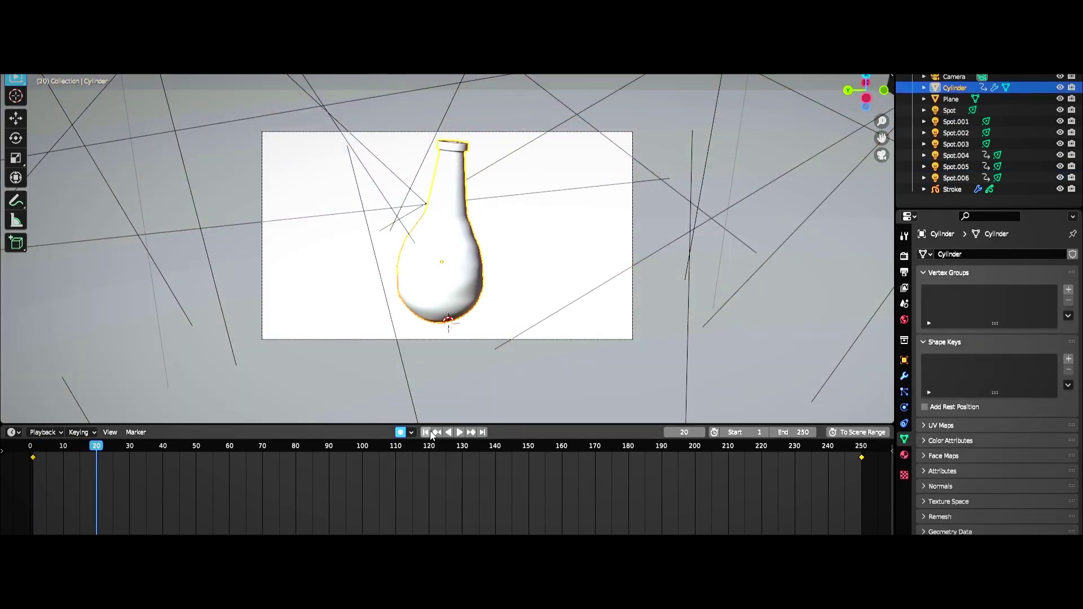
key(shift+Left)
Confirm the render engine is Cycles and set the output File Format to FFmpeg Video
click(904, 255)
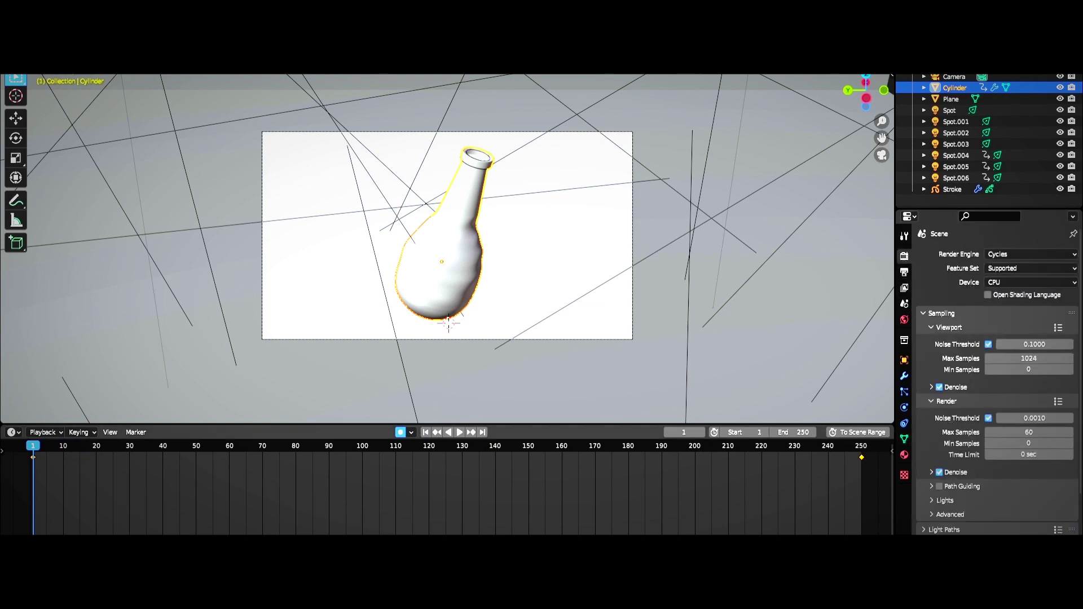
click(904, 271)
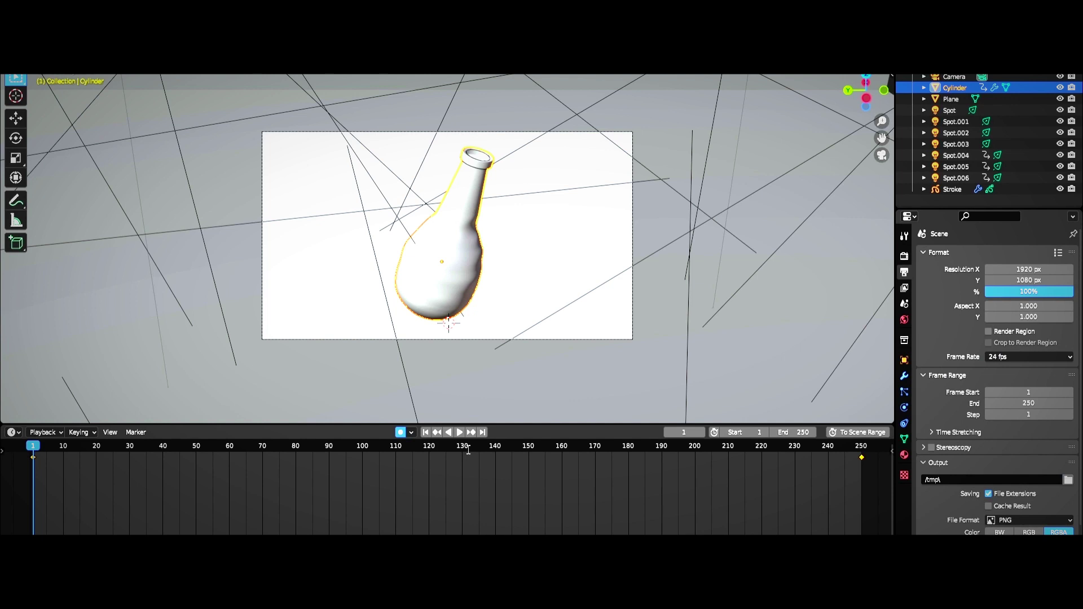
click(1030, 520)
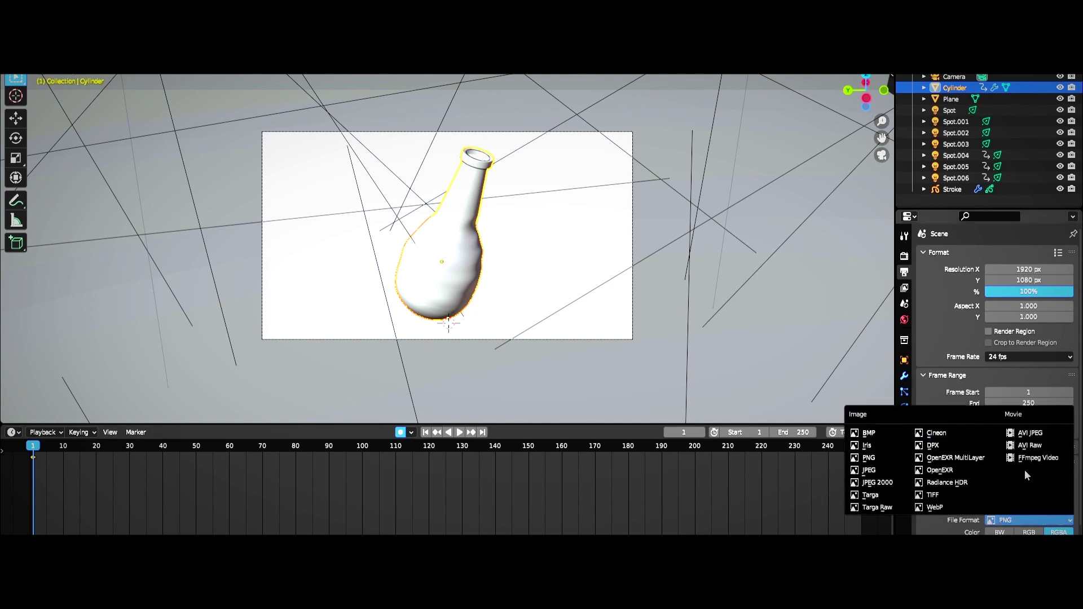
click(1039, 460)
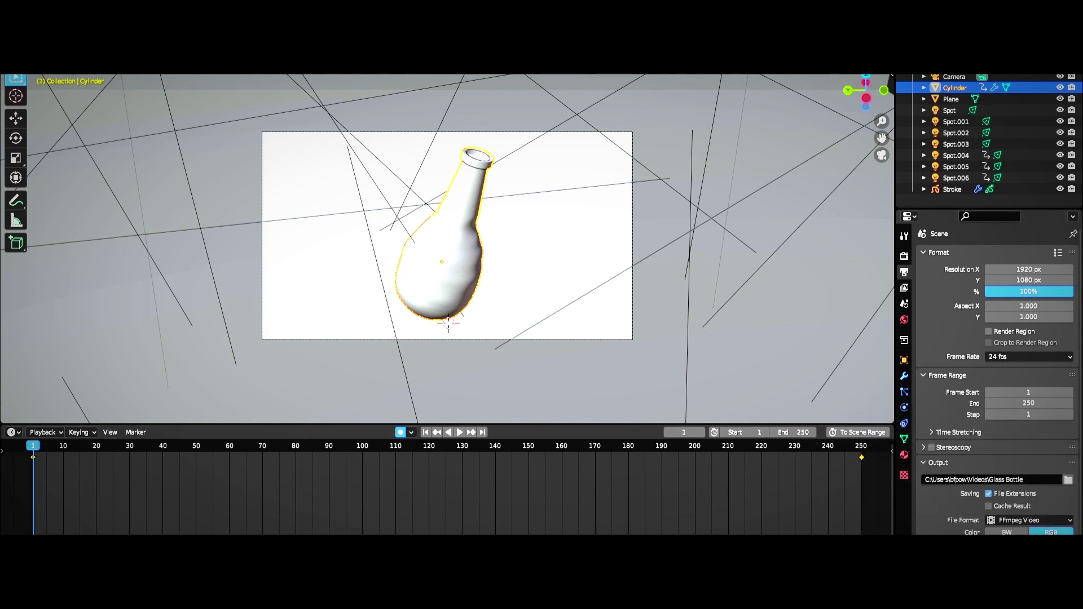